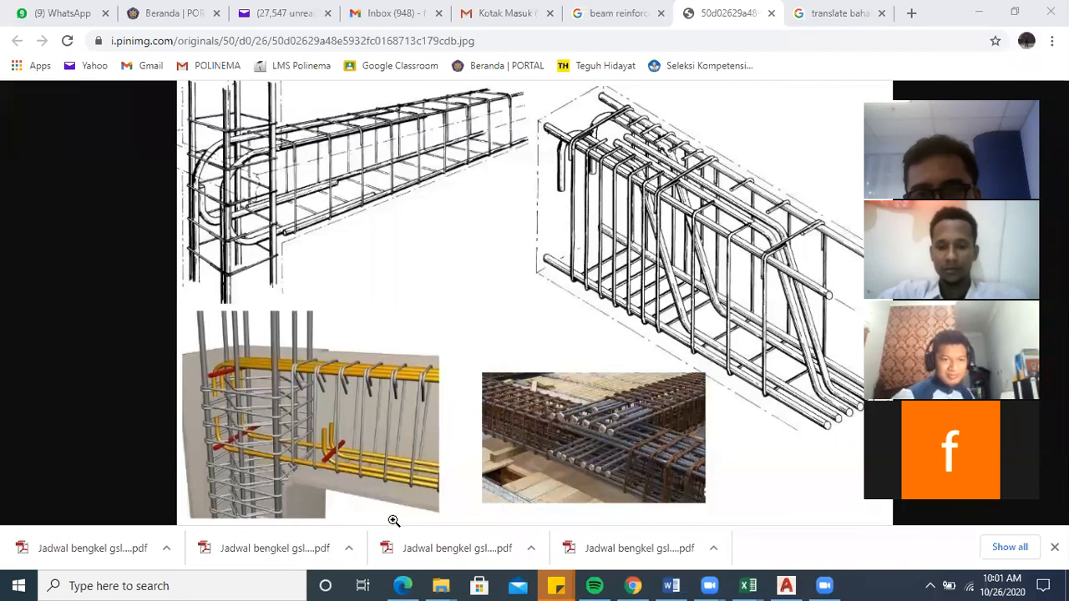
Circle the closely spaced stirrups at the beam's end and mark the stirrup spacing toward mid-beam in red.
{"action": "mouse_move", "coordinate": [598, 126]}
{"action": "left_mouse_down"}
{"action": "mouse_move", "coordinate": [541, 249]}
{"action": "mouse_move", "coordinate": [606, 340]}
{"action": "mouse_move", "coordinate": [678, 344]}
{"action": "mouse_move", "coordinate": [750, 259]}
{"action": "mouse_move", "coordinate": [748, 204]}
{"action": "mouse_move", "coordinate": [709, 144]}
{"action": "mouse_move", "coordinate": [643, 117]}
{"action": "mouse_move", "coordinate": [572, 154]}
{"action": "mouse_move", "coordinate": [570, 238]}
{"action": "left_mouse_up"}
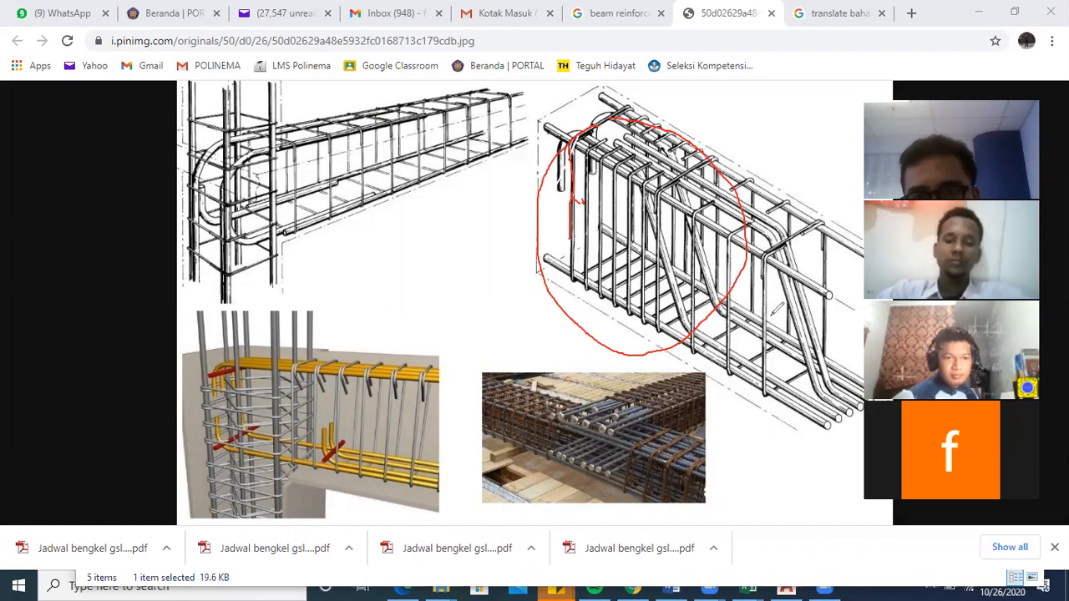
{"action": "left_click_drag", "start_coordinate": [765, 307], "coordinate": [725, 292]}
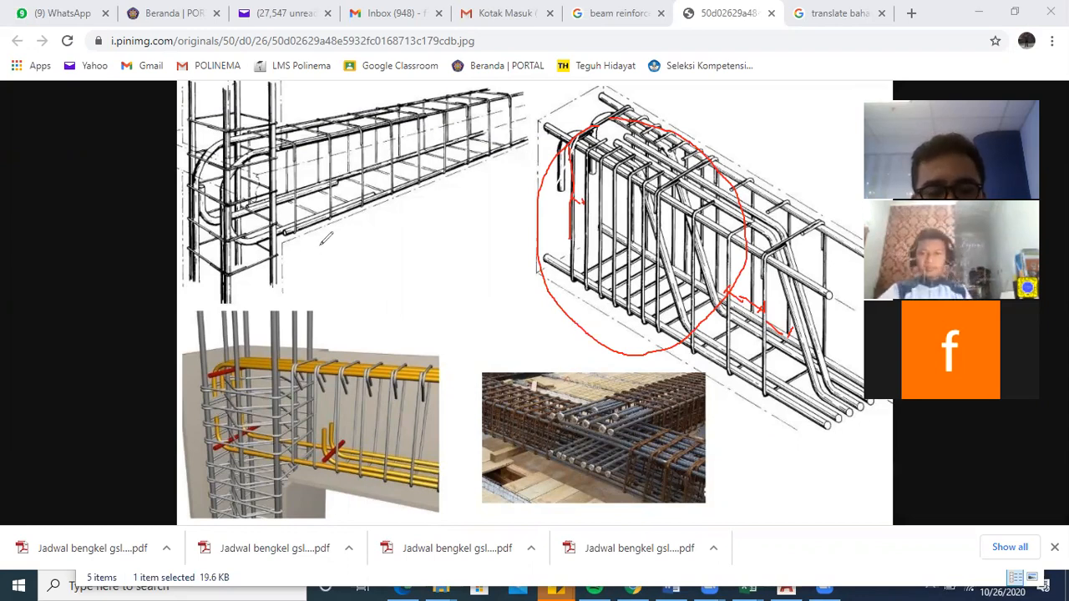
Sketch a beam outline split by two dashed lines, labelling its parts 1/4, 1/2 and 1/4 with "Field" over the middle.
{"action": "mouse_move", "coordinate": [318, 260]}
{"action": "left_mouse_down"}
{"action": "mouse_move", "coordinate": [322, 243]}
{"action": "mouse_move", "coordinate": [497, 242]}
{"action": "mouse_move", "coordinate": [502, 268]}
{"action": "mouse_move", "coordinate": [321, 240]}
{"action": "mouse_move", "coordinate": [365, 265]}
{"action": "mouse_move", "coordinate": [364, 297]}
{"action": "left_mouse_up"}
{"action": "left_click_drag", "start_coordinate": [445, 211], "coordinate": [445, 304]}
{"action": "left_click_drag", "start_coordinate": [470, 203], "coordinate": [471, 224]}
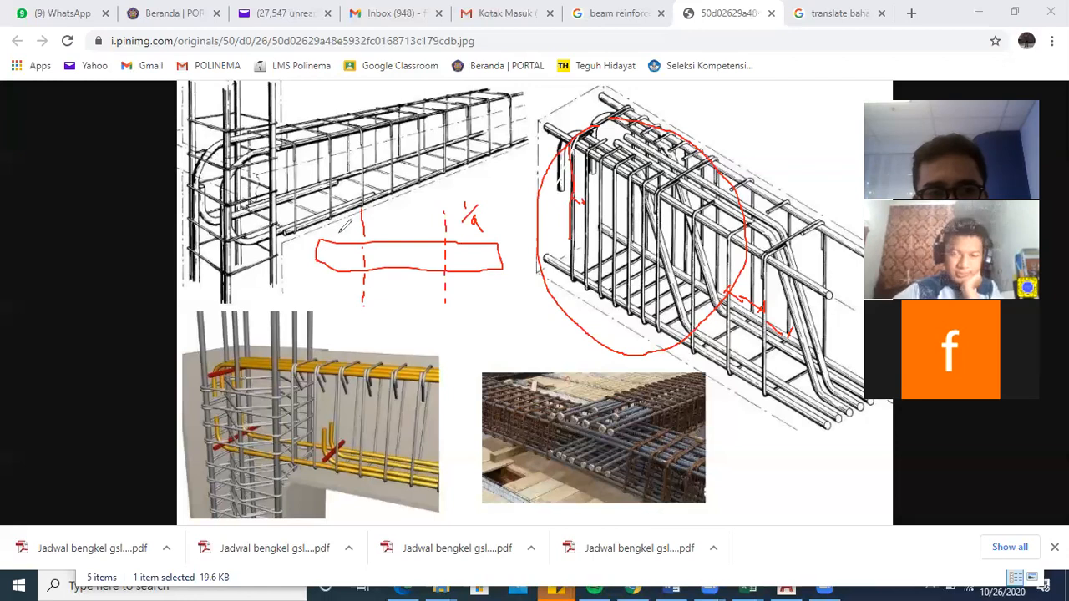
{"action": "left_click_drag", "start_coordinate": [341, 223], "coordinate": [336, 234]}
{"action": "left_click_drag", "start_coordinate": [350, 224], "coordinate": [344, 236]}
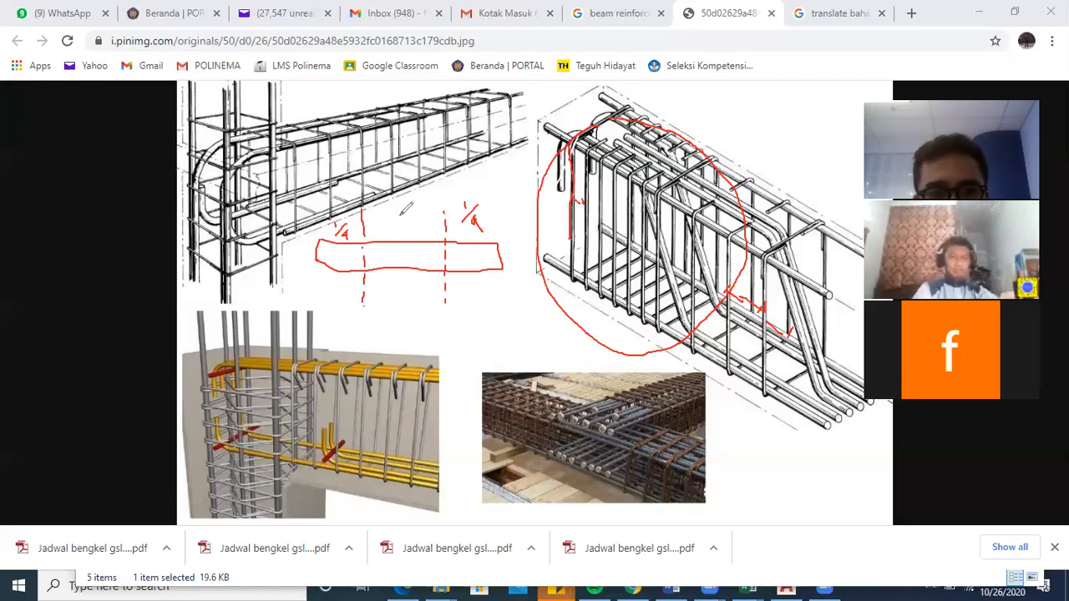
{"action": "mouse_move", "coordinate": [395, 213]}
{"action": "left_mouse_down"}
{"action": "mouse_move", "coordinate": [390, 225]}
{"action": "mouse_move", "coordinate": [410, 234]}
{"action": "mouse_move", "coordinate": [410, 215]}
{"action": "mouse_move", "coordinate": [420, 218]}
{"action": "left_mouse_up"}
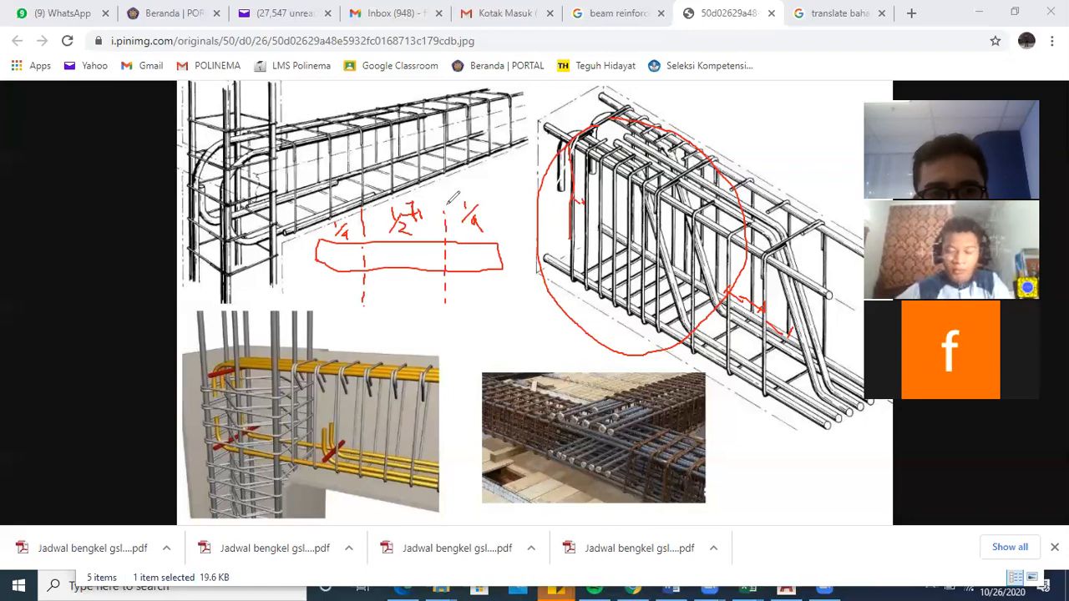
{"action": "left_click_drag", "start_coordinate": [431, 206], "coordinate": [436, 211]}
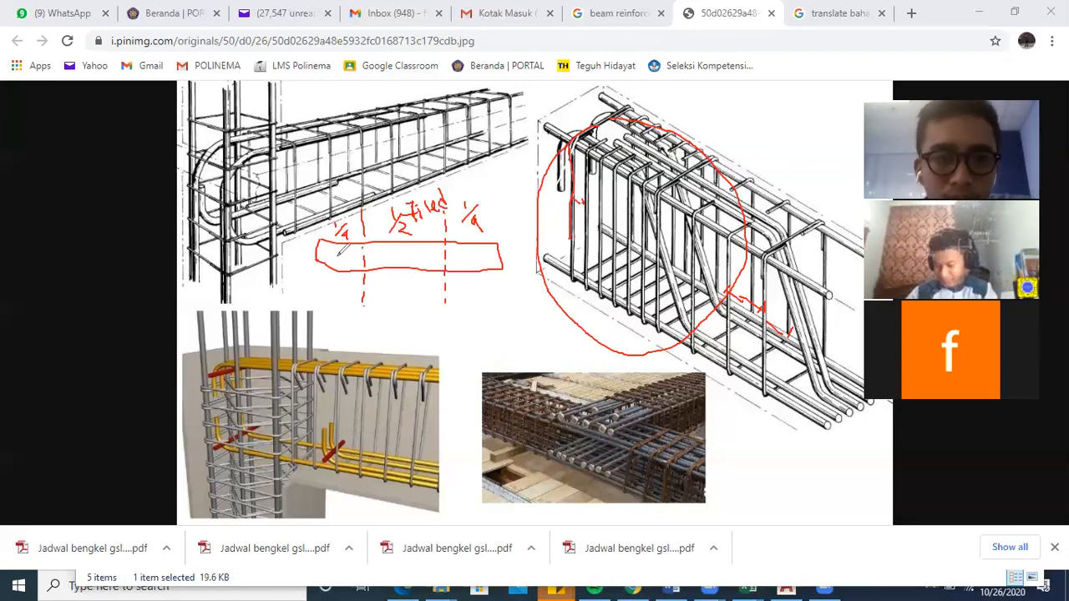
Annotate the sketched beam with a 10 m total length and portions of 2.5 m, 5 m and 2.5 m.
{"action": "left_click_drag", "start_coordinate": [387, 310], "coordinate": [397, 314]}
{"action": "mouse_move", "coordinate": [420, 334]}
{"action": "left_mouse_down"}
{"action": "mouse_move", "coordinate": [430, 321]}
{"action": "mouse_move", "coordinate": [451, 339]}
{"action": "left_mouse_up"}
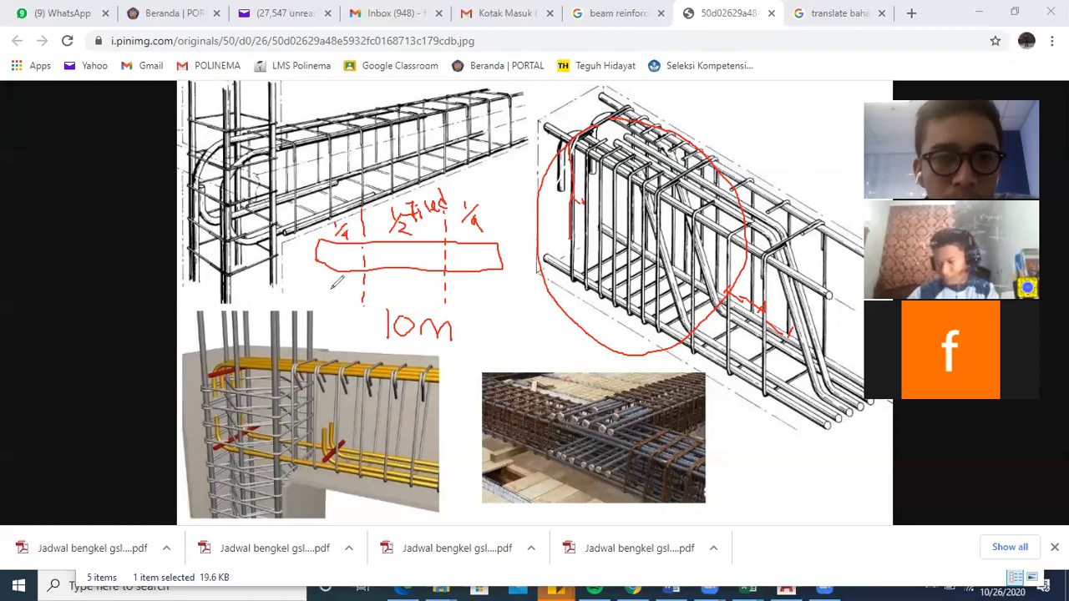
{"action": "left_click_drag", "start_coordinate": [310, 286], "coordinate": [322, 299]}
{"action": "left_click_drag", "start_coordinate": [328, 293], "coordinate": [349, 293]}
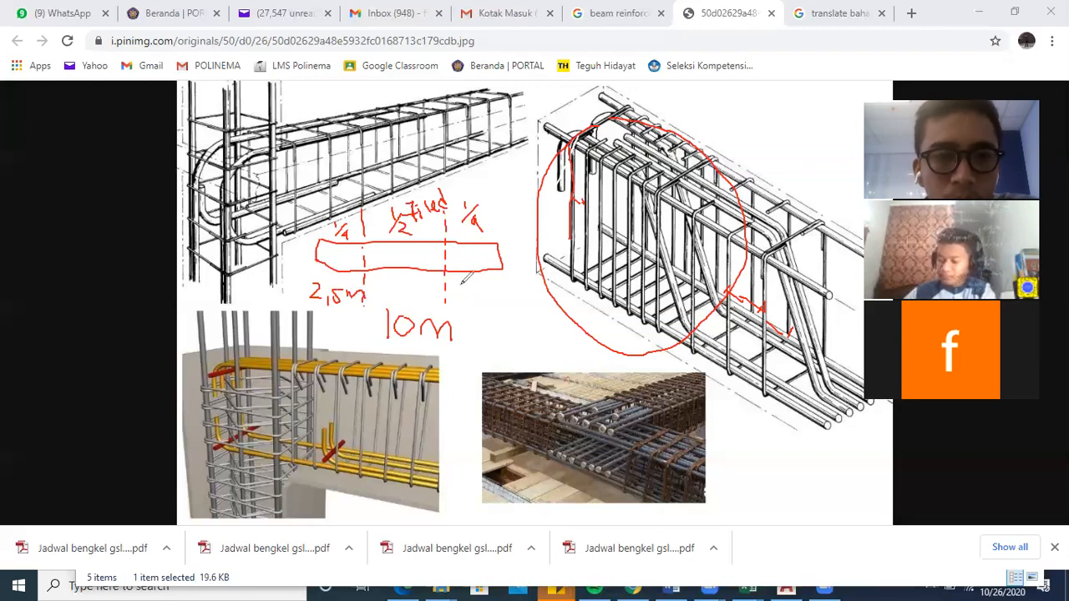
{"action": "left_click_drag", "start_coordinate": [456, 287], "coordinate": [471, 305]}
{"action": "left_click_drag", "start_coordinate": [493, 289], "coordinate": [481, 306]}
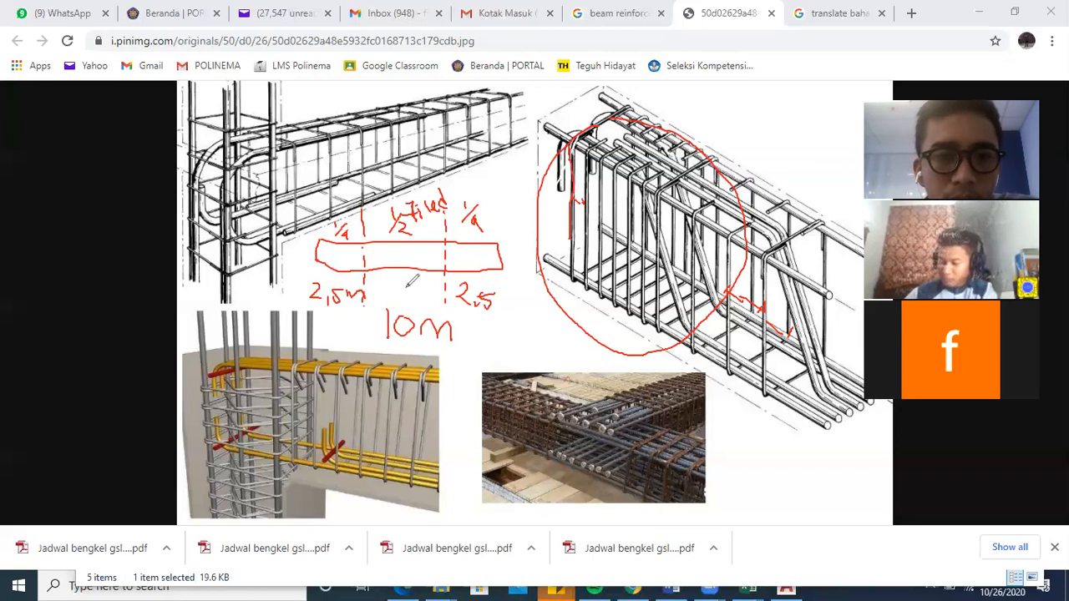
{"action": "mouse_move", "coordinate": [391, 280]}
{"action": "left_mouse_down"}
{"action": "mouse_move", "coordinate": [382, 294]}
{"action": "mouse_move", "coordinate": [426, 290]}
{"action": "left_mouse_up"}
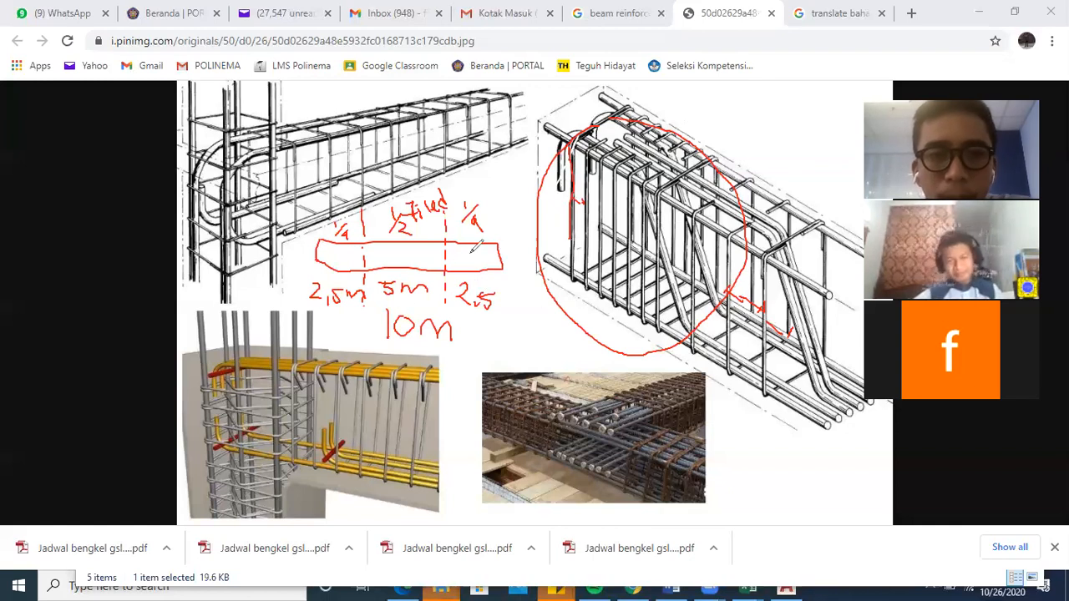
Circle both 1/4 labels and write a 2 branching to "support" and "field" beside the beam sketch.
{"action": "mouse_move", "coordinate": [484, 324]}
{"action": "left_mouse_down"}
{"action": "mouse_move", "coordinate": [488, 370]}
{"action": "mouse_move", "coordinate": [522, 368]}
{"action": "left_mouse_up"}
{"action": "mouse_move", "coordinate": [556, 325]}
{"action": "left_mouse_down"}
{"action": "mouse_move", "coordinate": [549, 336]}
{"action": "mouse_move", "coordinate": [599, 325]}
{"action": "mouse_move", "coordinate": [603, 366]}
{"action": "mouse_move", "coordinate": [619, 321]}
{"action": "mouse_move", "coordinate": [664, 317]}
{"action": "left_mouse_up"}
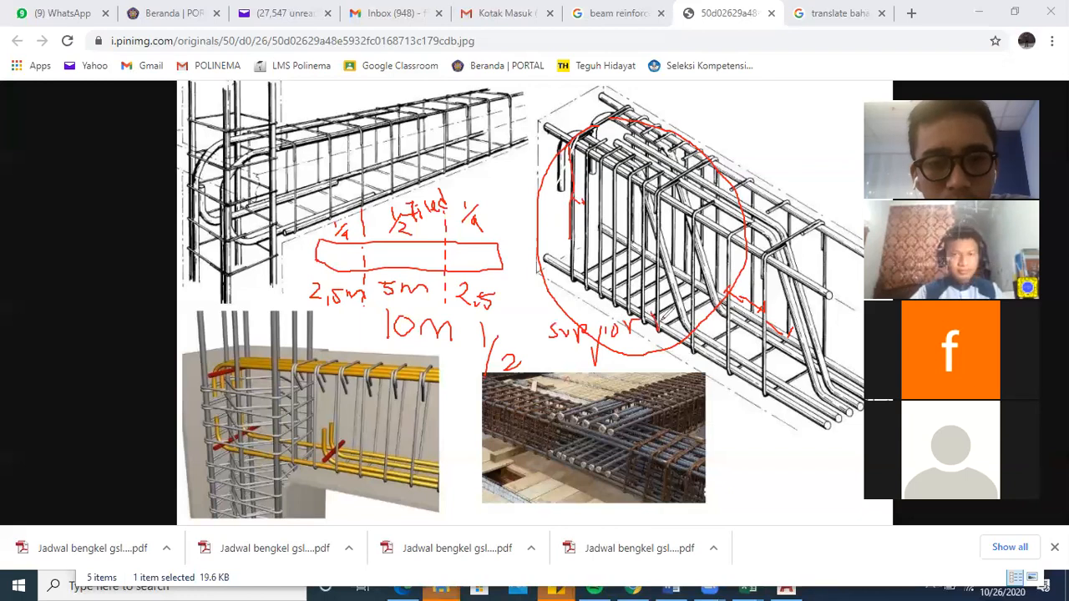
{"action": "mouse_move", "coordinate": [478, 185]}
{"action": "left_mouse_down"}
{"action": "mouse_move", "coordinate": [478, 229]}
{"action": "mouse_move", "coordinate": [496, 190]}
{"action": "mouse_move", "coordinate": [478, 192]}
{"action": "left_mouse_up"}
{"action": "mouse_move", "coordinate": [341, 205]}
{"action": "left_mouse_down"}
{"action": "mouse_move", "coordinate": [343, 238]}
{"action": "mouse_move", "coordinate": [334, 214]}
{"action": "left_mouse_up"}
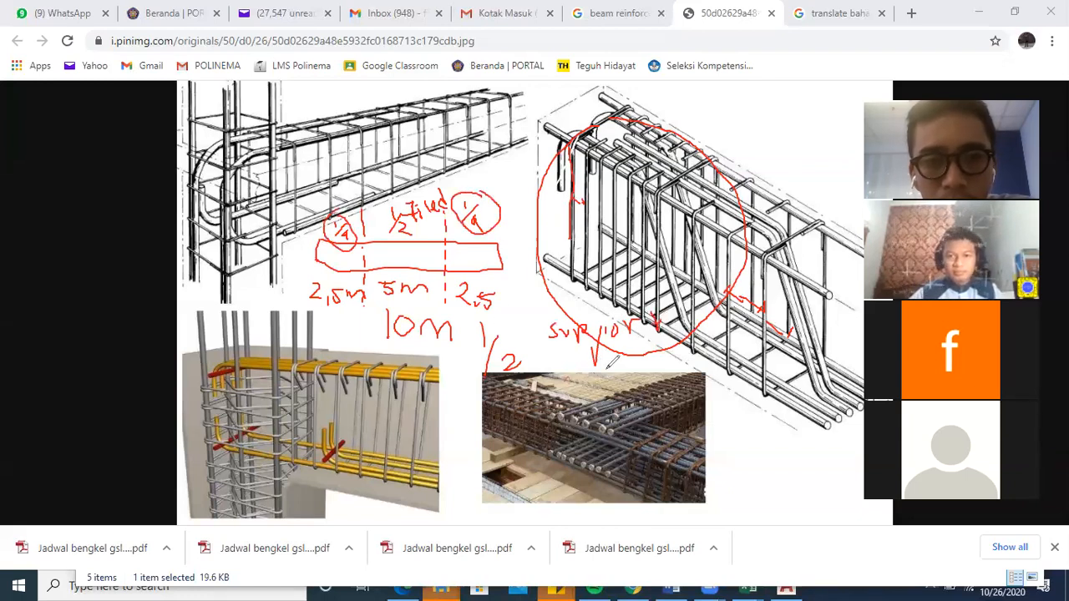
{"action": "mouse_move", "coordinate": [519, 357]}
{"action": "left_mouse_down"}
{"action": "mouse_move", "coordinate": [548, 382]}
{"action": "mouse_move", "coordinate": [550, 335]}
{"action": "left_mouse_up"}
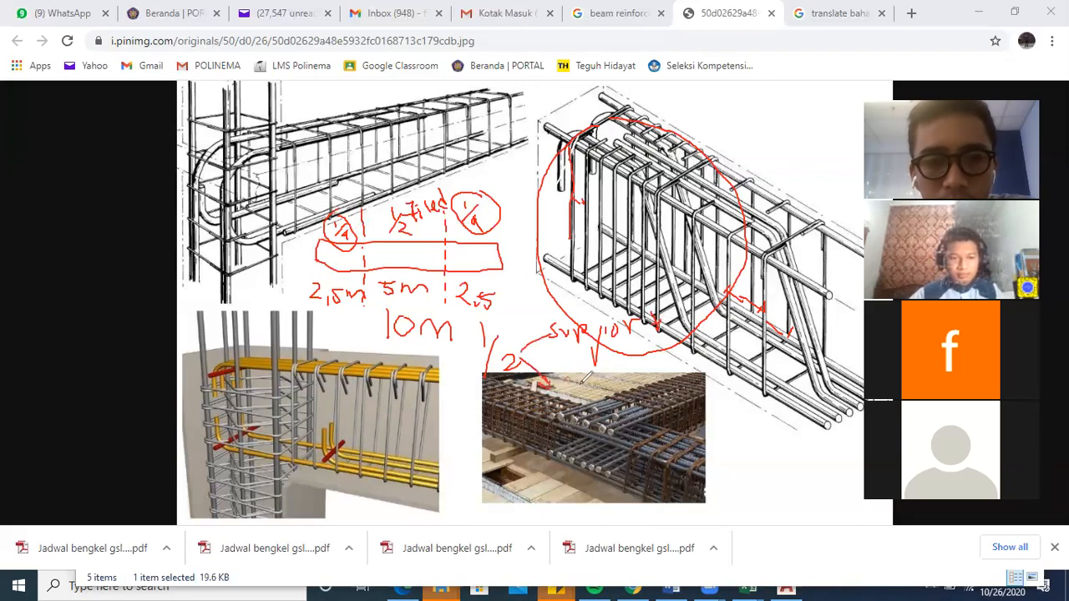
{"action": "mouse_move", "coordinate": [567, 375]}
{"action": "left_mouse_down"}
{"action": "mouse_move", "coordinate": [564, 397]}
{"action": "mouse_move", "coordinate": [657, 362]}
{"action": "mouse_move", "coordinate": [653, 378]}
{"action": "left_mouse_up"}
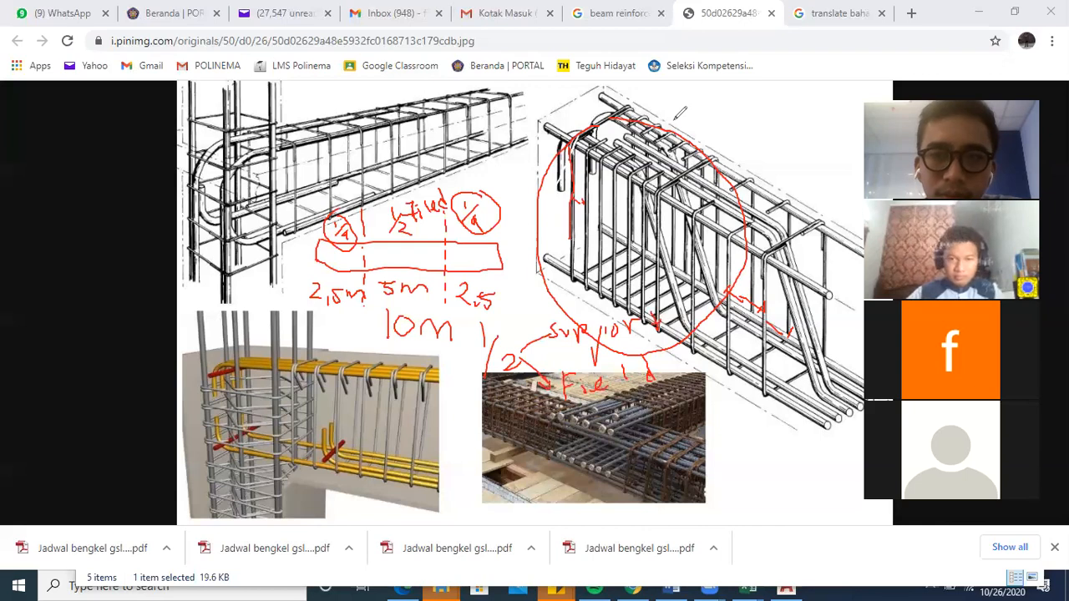
Clear all red annotations from the reinforcement image and switch to the MENGHITUNG BERAT TULANGAN workbook in Excel.
{"action": "left_click", "coordinate": [721, 119]}
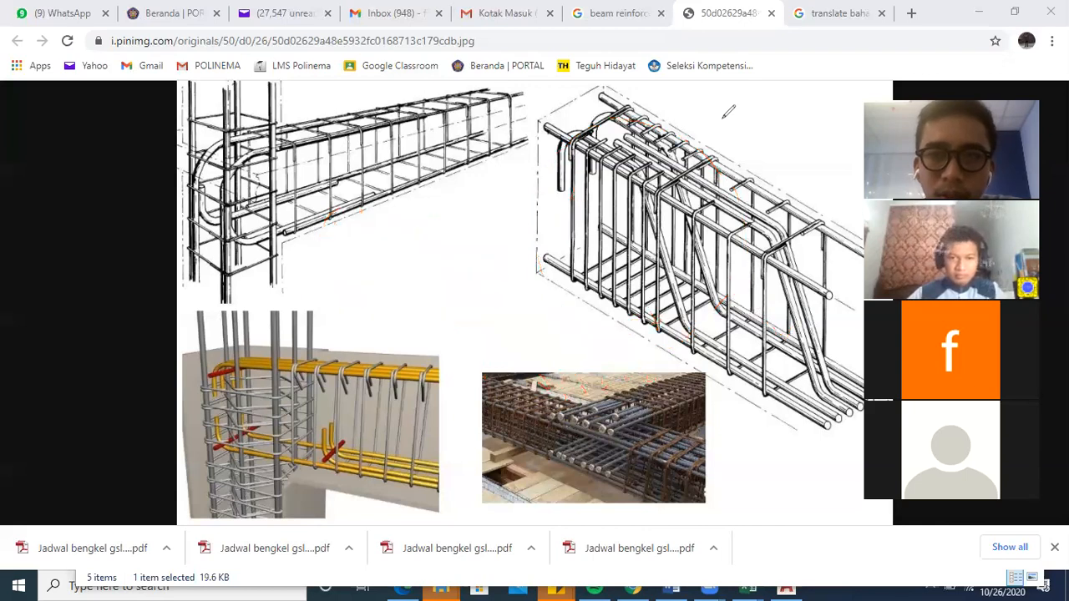
{"action": "left_click", "coordinate": [979, 12]}
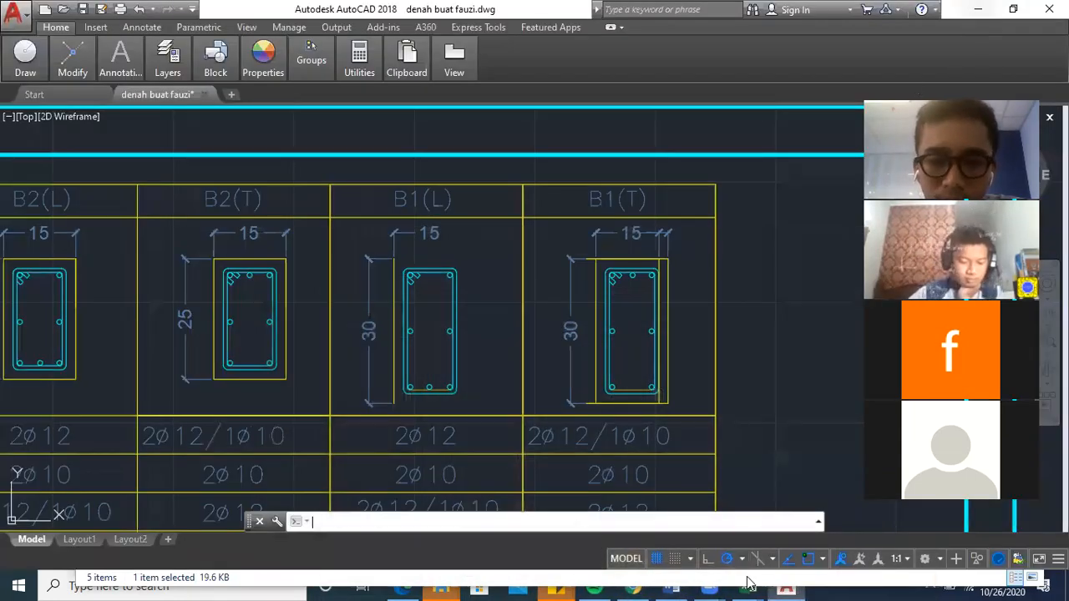
{"action": "mouse_move", "coordinate": [747, 585]}
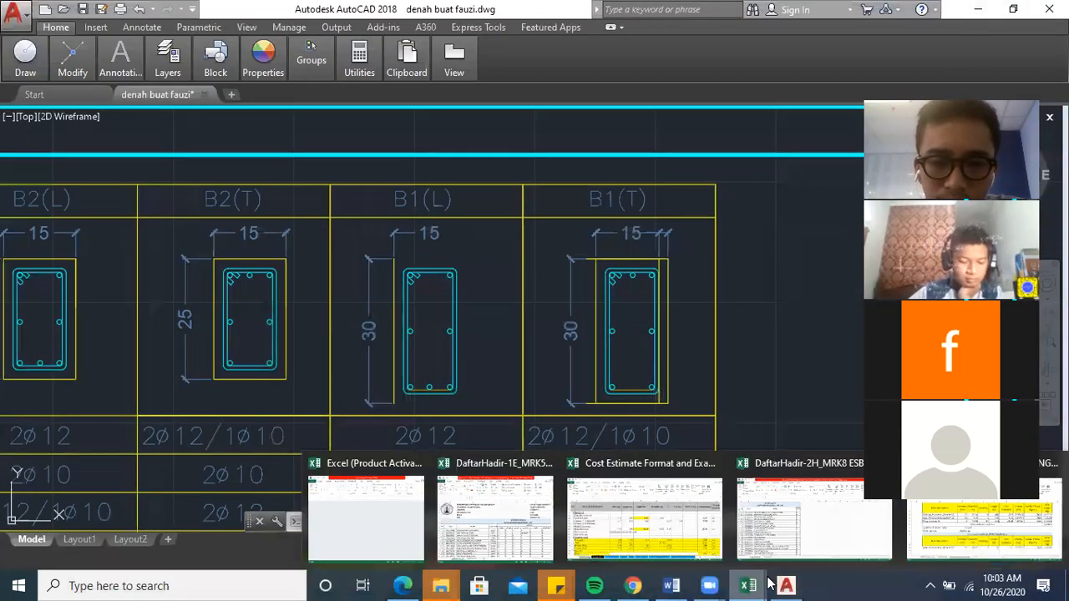
{"action": "left_click", "coordinate": [969, 529]}
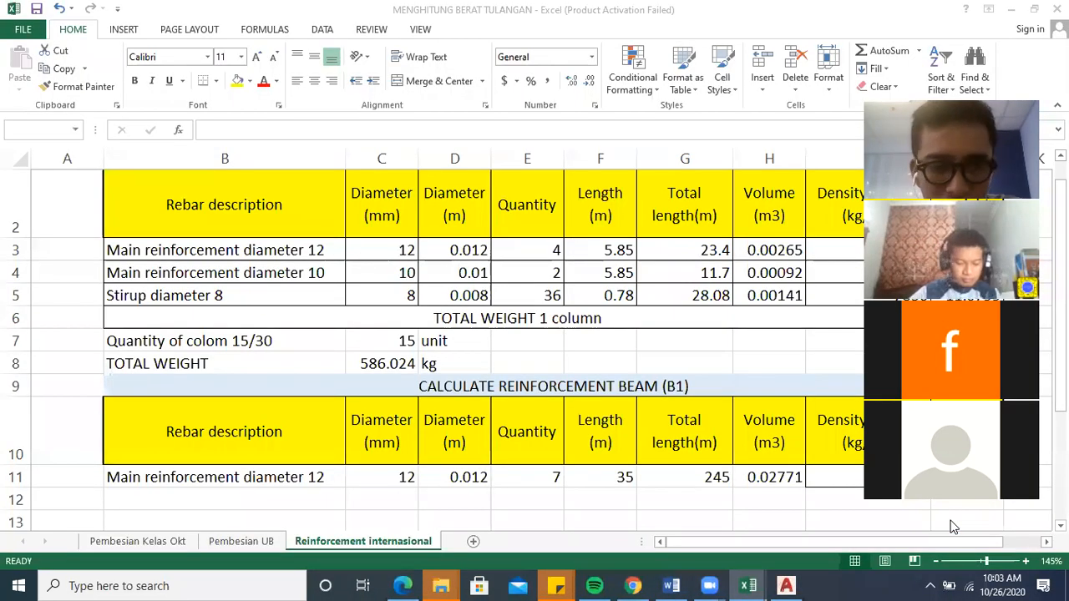
Enter "Stirup diameter 8 (field)" as the rebar description in B12, below the beam B1 main reinforcement row.
{"action": "left_click", "coordinate": [230, 504]}
{"action": "scroll", "coordinate": [230, 518], "scroll_direction": "up", "scroll_amount": 1}
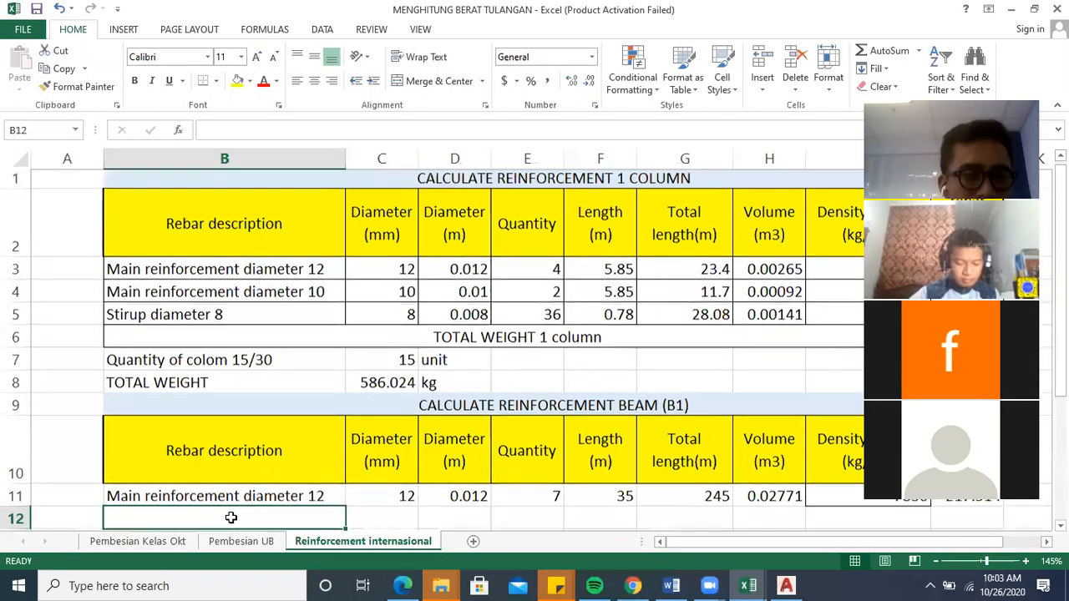
{"action": "scroll", "coordinate": [422, 418], "scroll_direction": "down", "scroll_amount": 3}
{"action": "type", "text": "sT"}
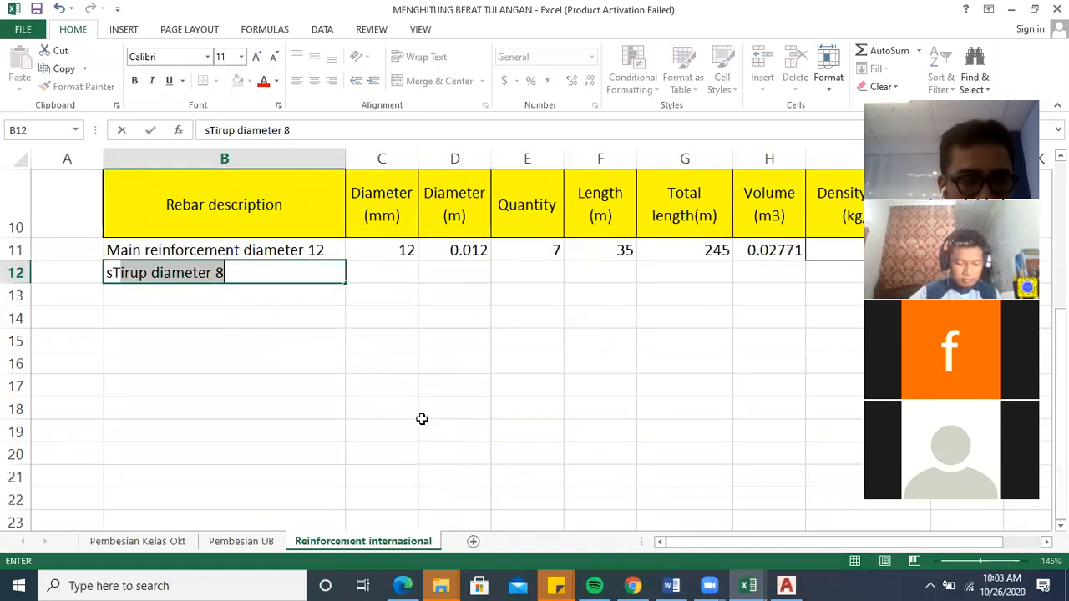
{"action": "key", "text": "BackSpace"}
{"action": "key", "text": "BackSpace"}
{"action": "key", "text": "BackSpace"}
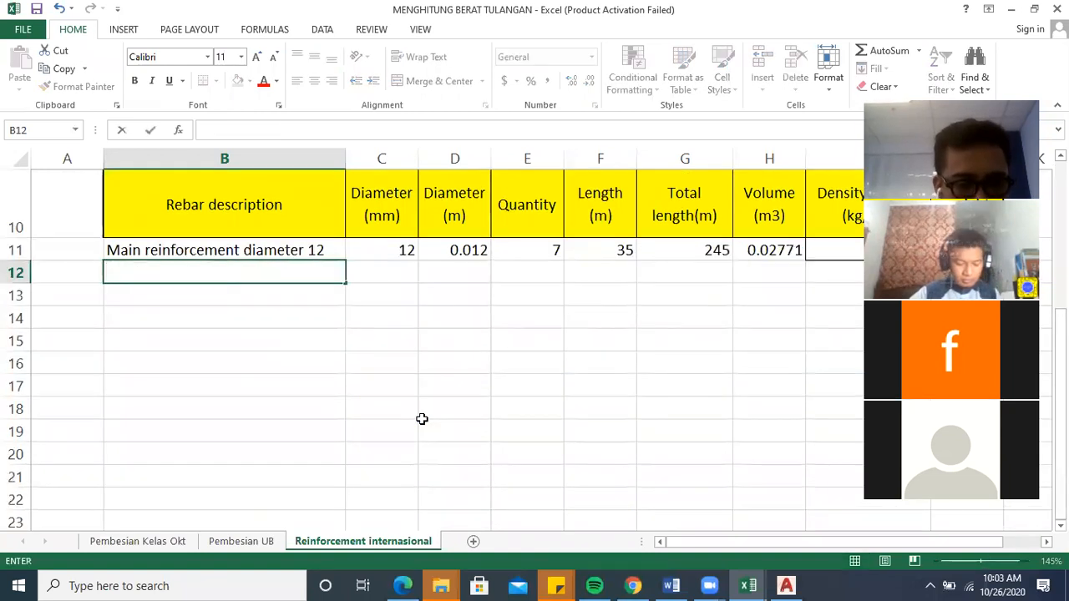
{"action": "type", "text": "Stirup diameter 8"}
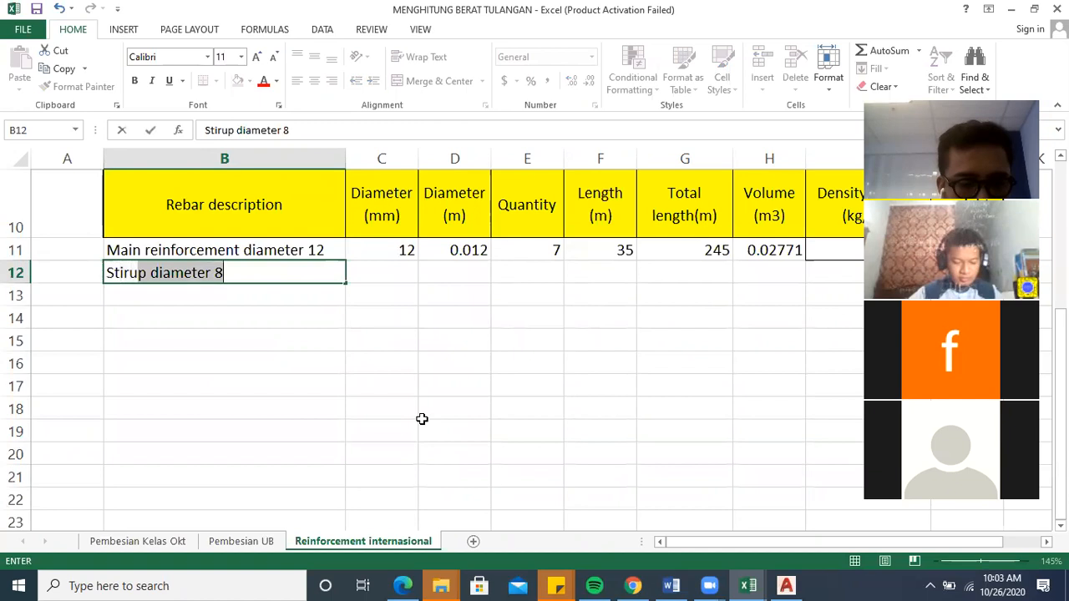
{"action": "type", "text": "da"}
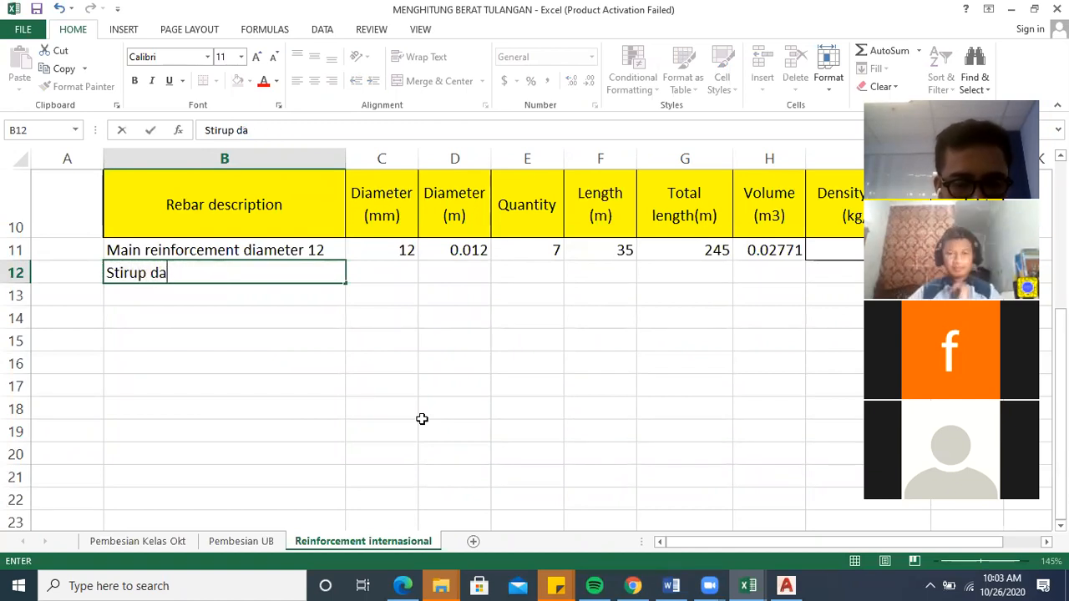
{"action": "type", "text": "iiameter"}
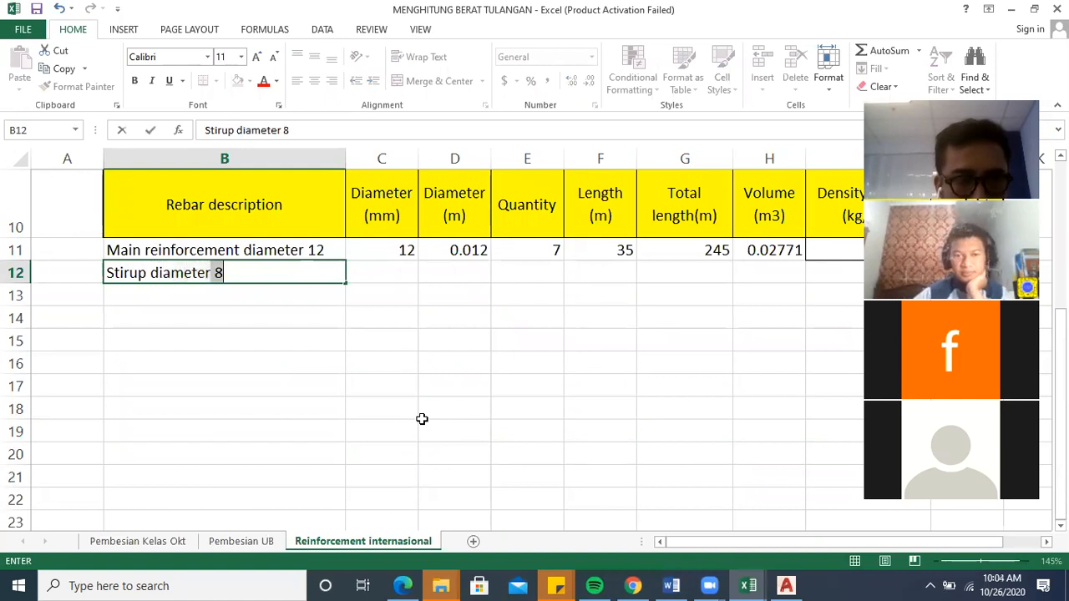
{"action": "type", "text": " 8"}
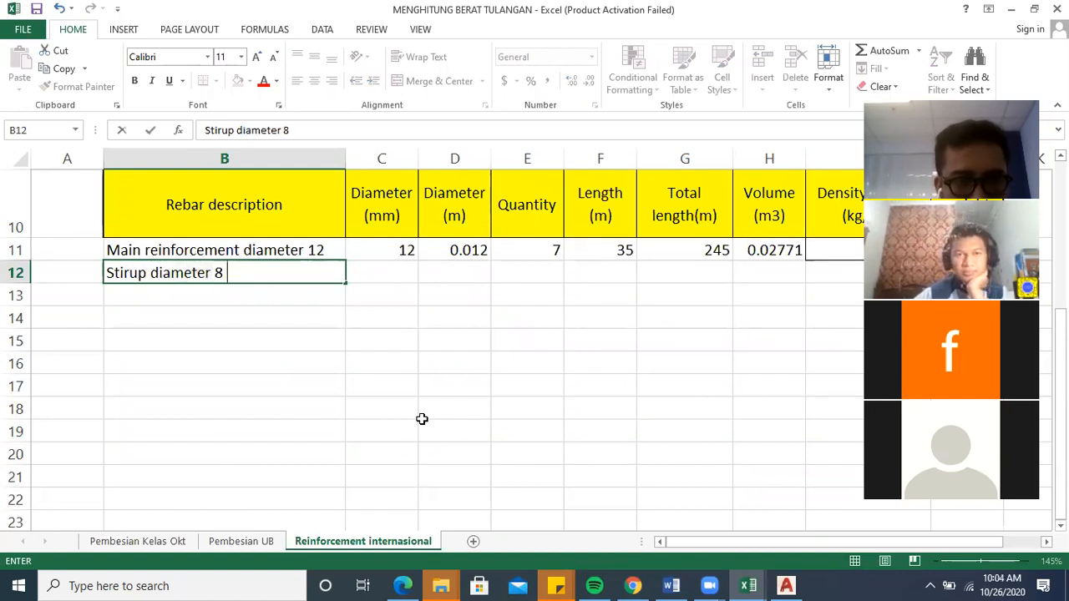
{"action": "type", "text": " ("}
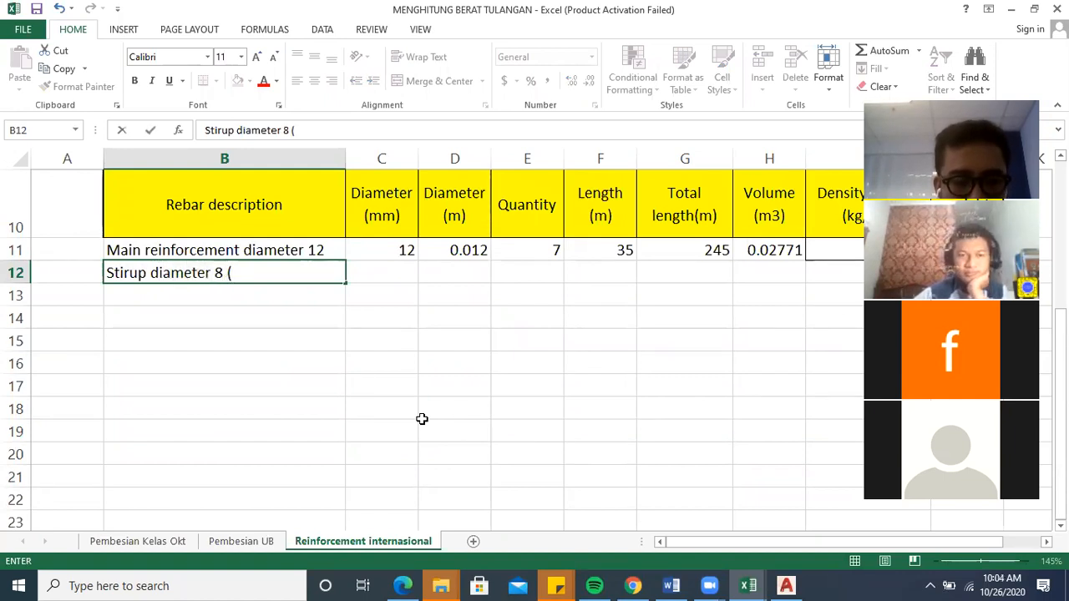
{"action": "type", "text": "fil"}
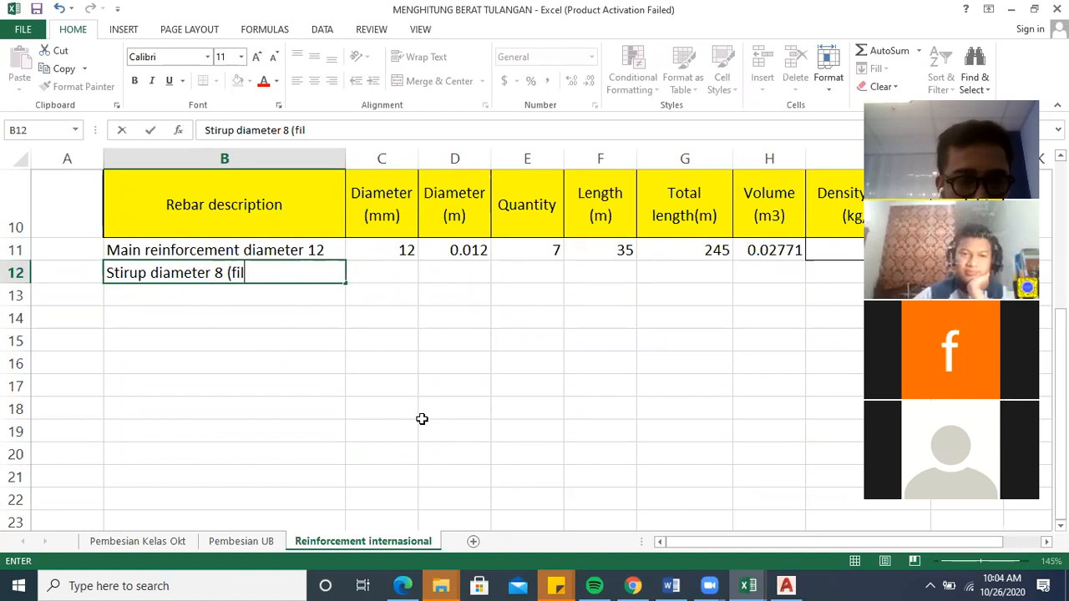
{"action": "key", "text": "BackSpace"}
{"action": "type", "text": "eld"}
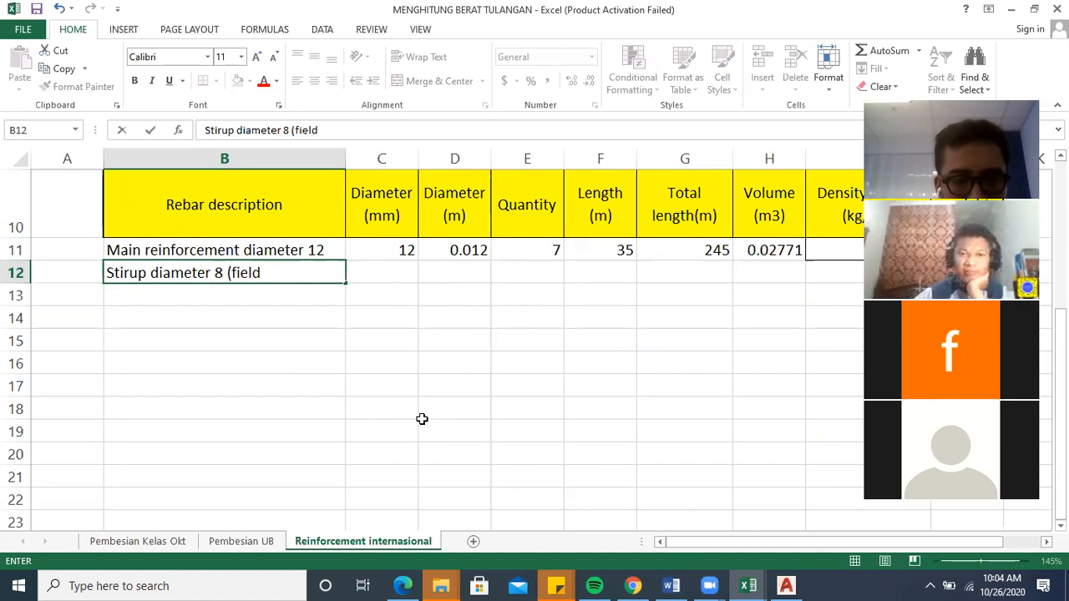
{"action": "type", "text": ")"}
{"action": "key", "text": "Return"}
Copy the field stirrup description into B13 and change it to "Stirup diameter 8 (support)".
{"action": "key", "text": "Up"}
{"action": "key", "text": "ctrl+c"}
{"action": "key", "text": "Down"}
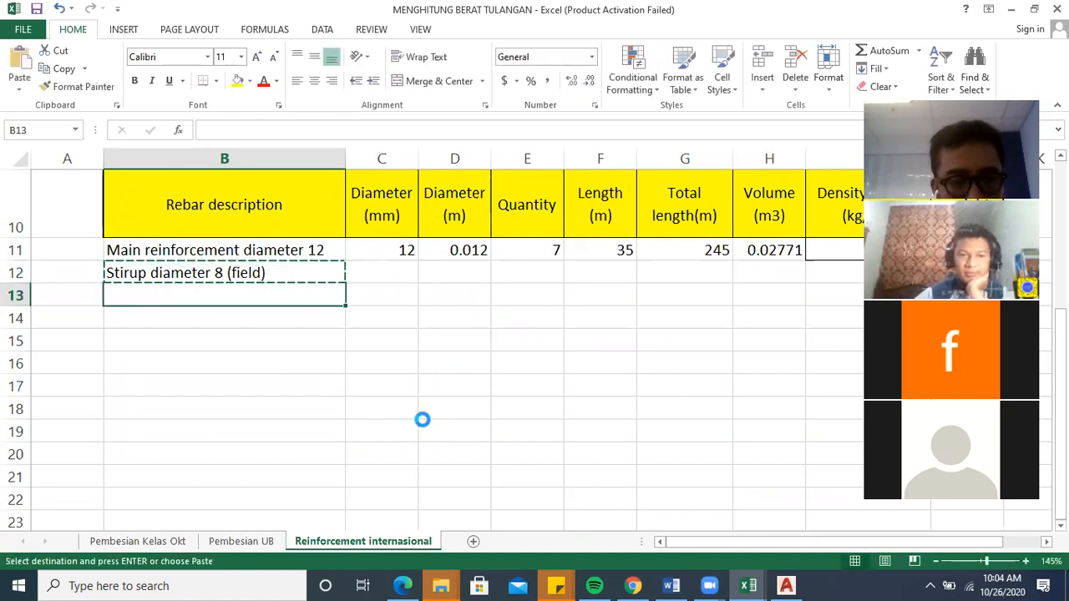
{"action": "key", "text": "ctrl+v"}
{"action": "key", "text": "Escape"}
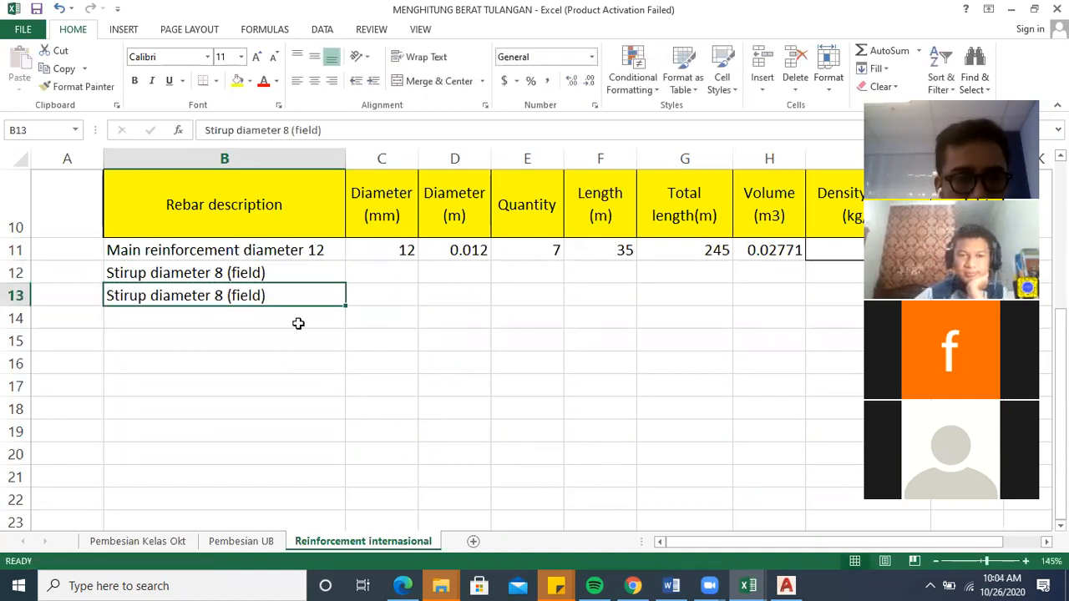
{"action": "double_click", "coordinate": [259, 294]}
{"action": "key", "text": "BackSpace"}
{"action": "key", "text": "BackSpace"}
{"action": "key", "text": "BackSpace"}
{"action": "key", "text": "BackSpace"}
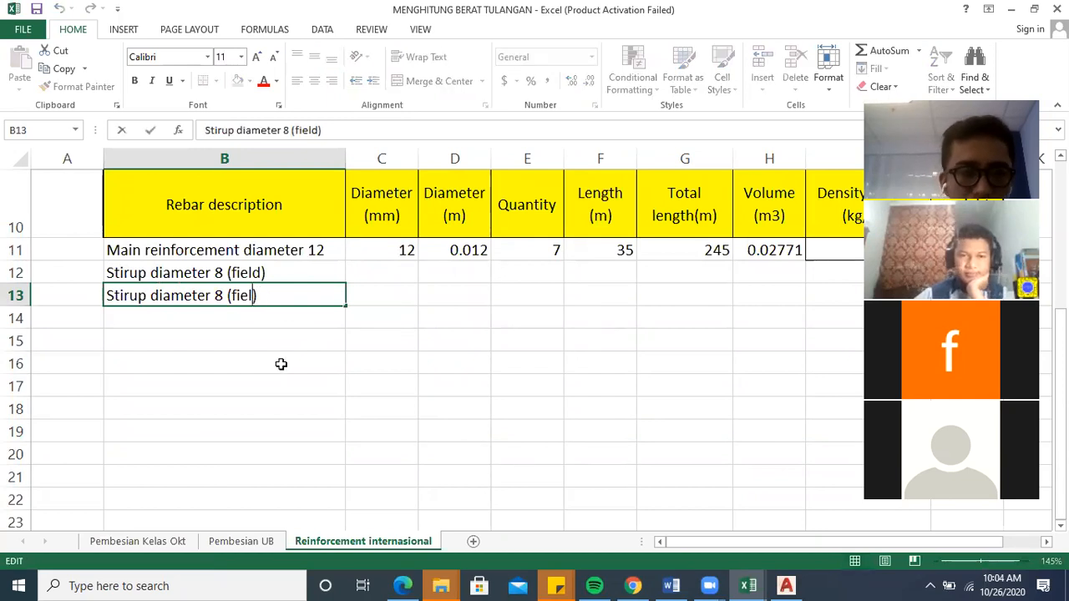
{"action": "key", "text": "BackSpace"}
{"action": "type", "text": "suppo"}
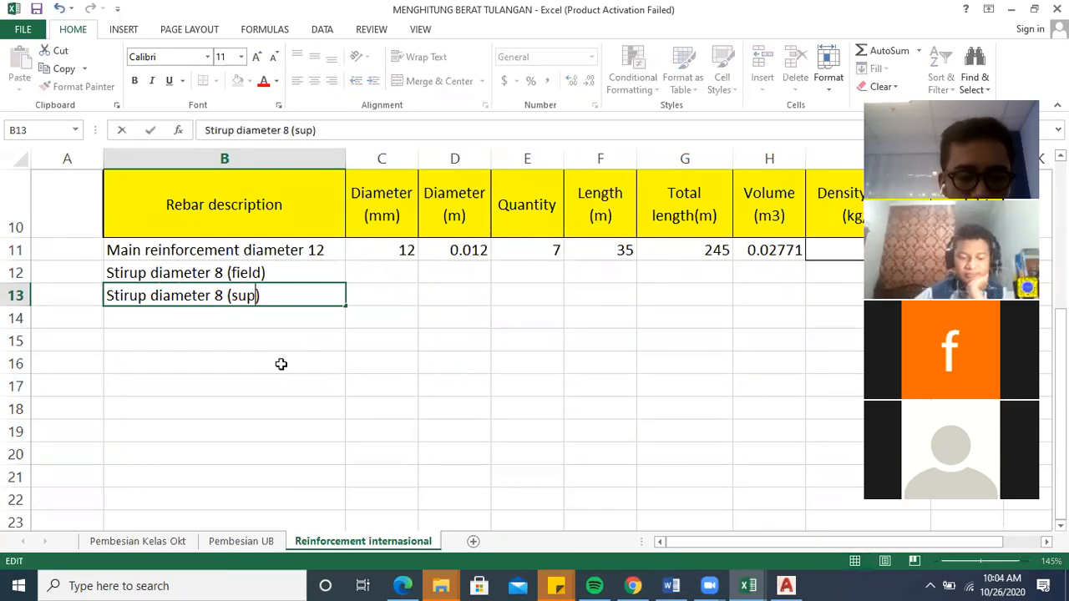
{"action": "type", "text": "rt"}
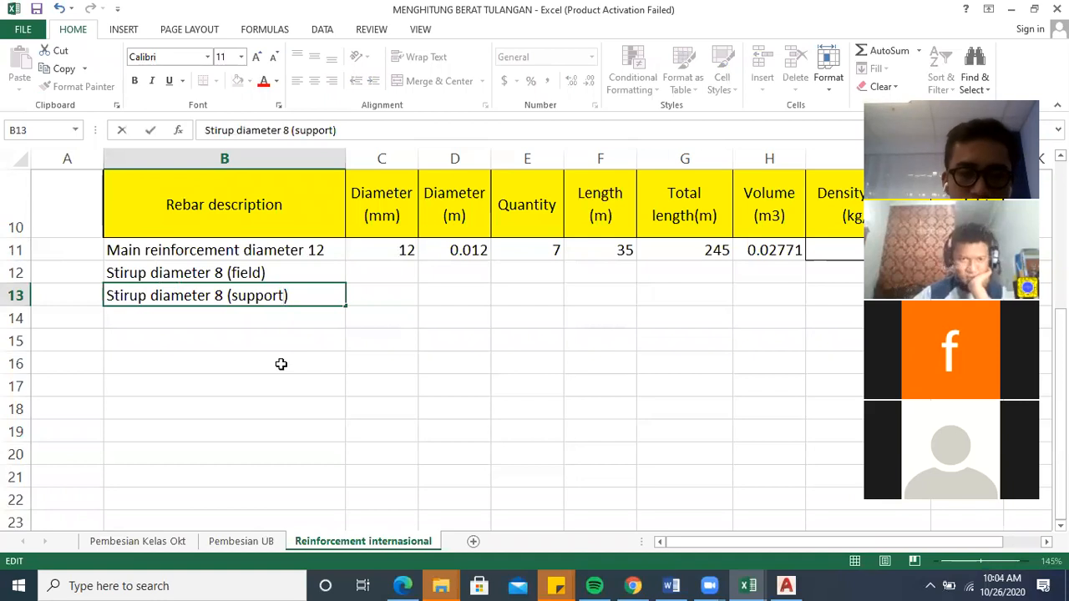
{"action": "key", "text": "Return"}
{"action": "key", "text": "Right"}
{"action": "key", "text": "Up"}
{"action": "key", "text": "Left"}
{"action": "key", "text": "Up"}
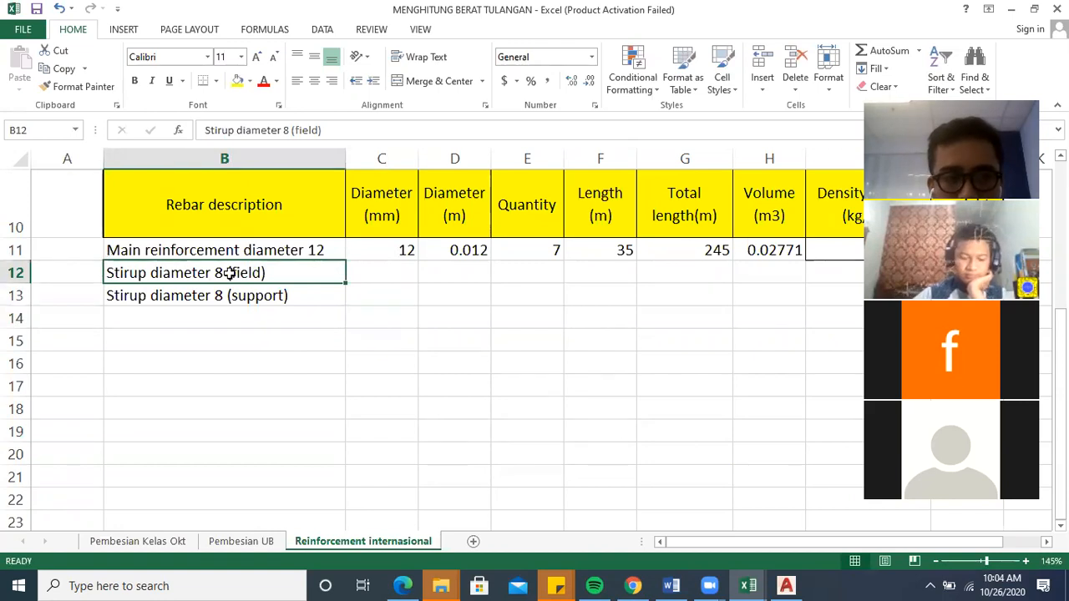
Switch to the AutoCAD drawing showing the B1 beam section table.
{"action": "left_click", "coordinate": [745, 585]}
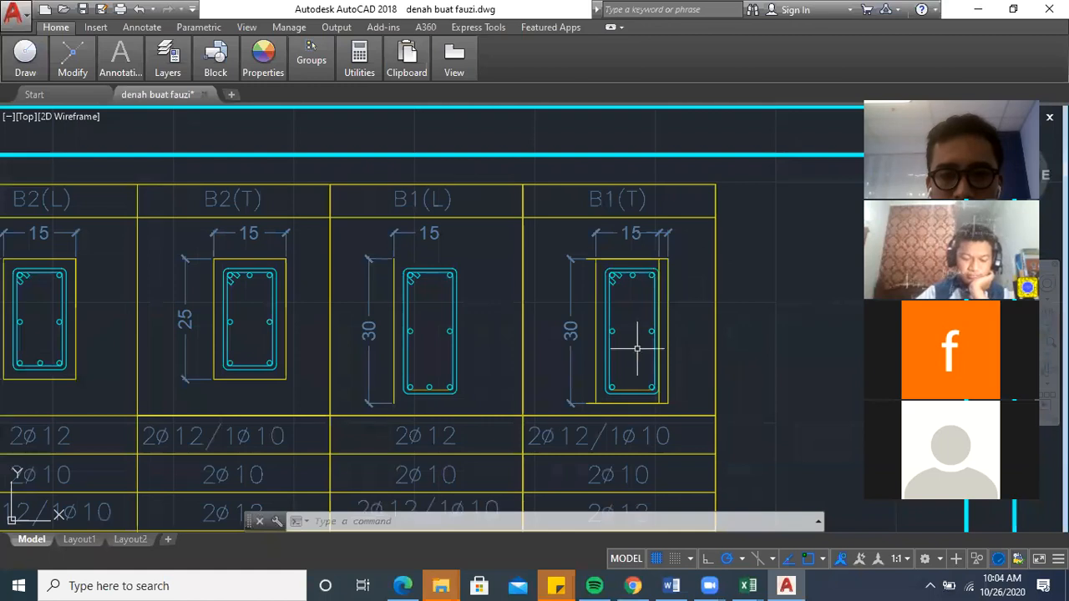
Change the stirrup note in the B1(T) column of the section table to ø8-150.
{"action": "scroll", "coordinate": [636, 349], "scroll_direction": "down", "scroll_amount": 4}
{"action": "scroll", "coordinate": [584, 293], "scroll_direction": "up", "scroll_amount": 6}
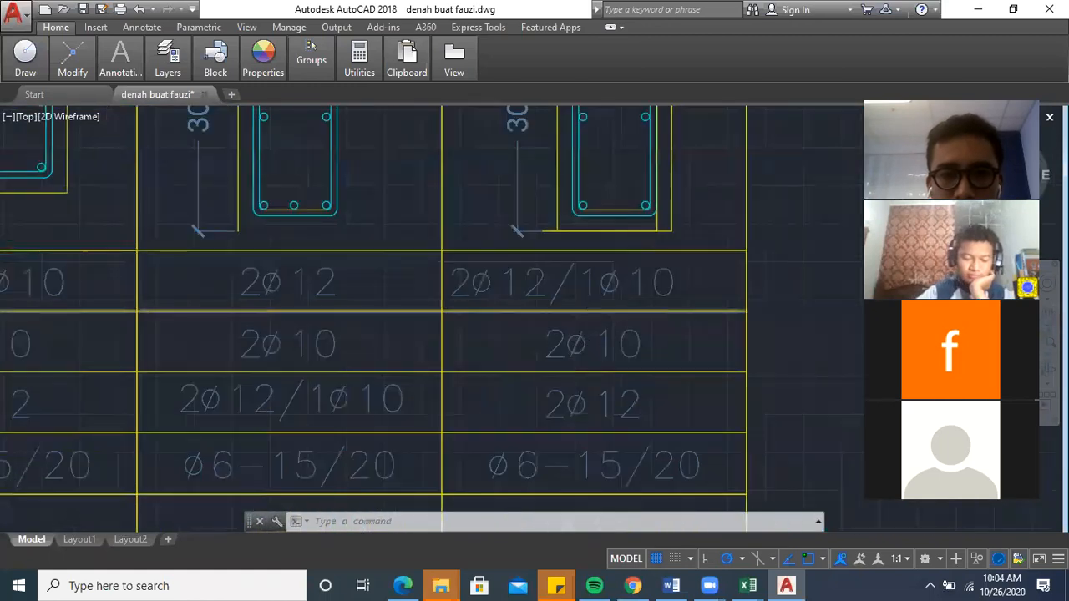
{"action": "scroll", "coordinate": [597, 447], "scroll_direction": "down", "scroll_amount": 4}
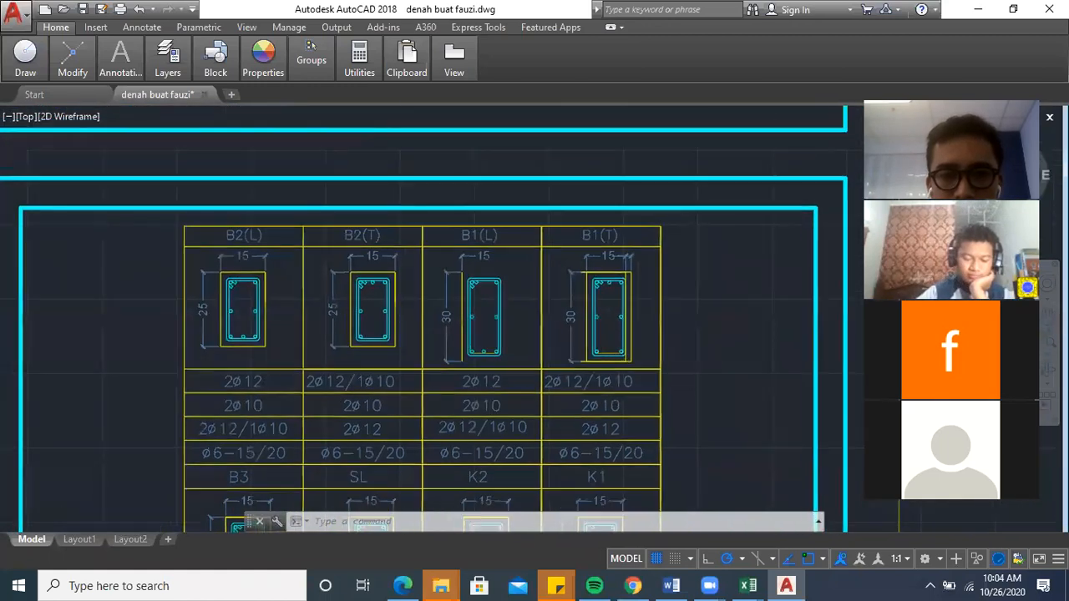
{"action": "left_click", "coordinate": [584, 452]}
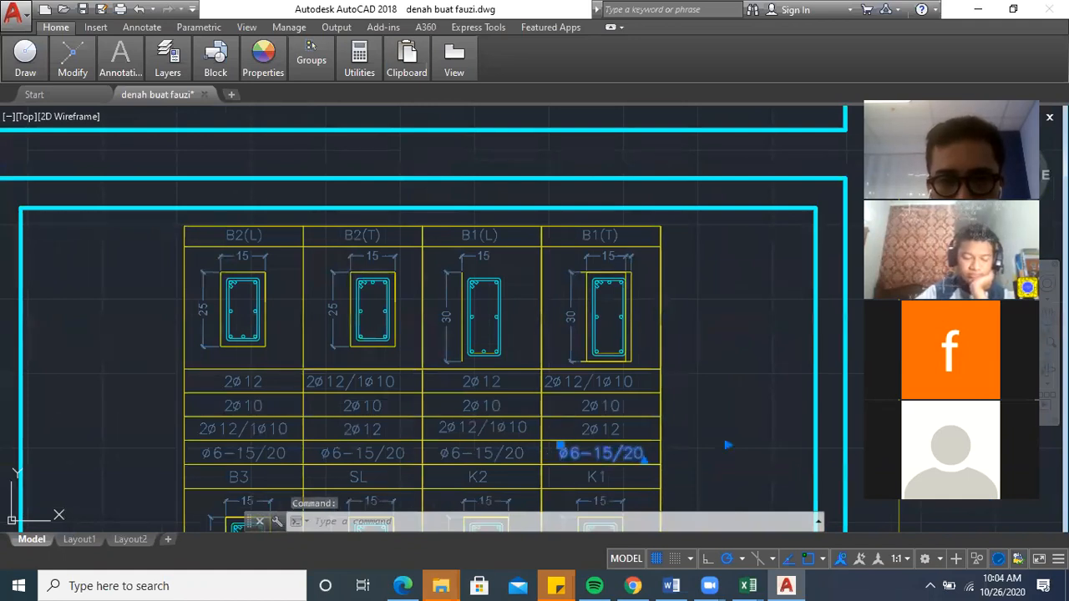
{"action": "double_click", "coordinate": [597, 453]}
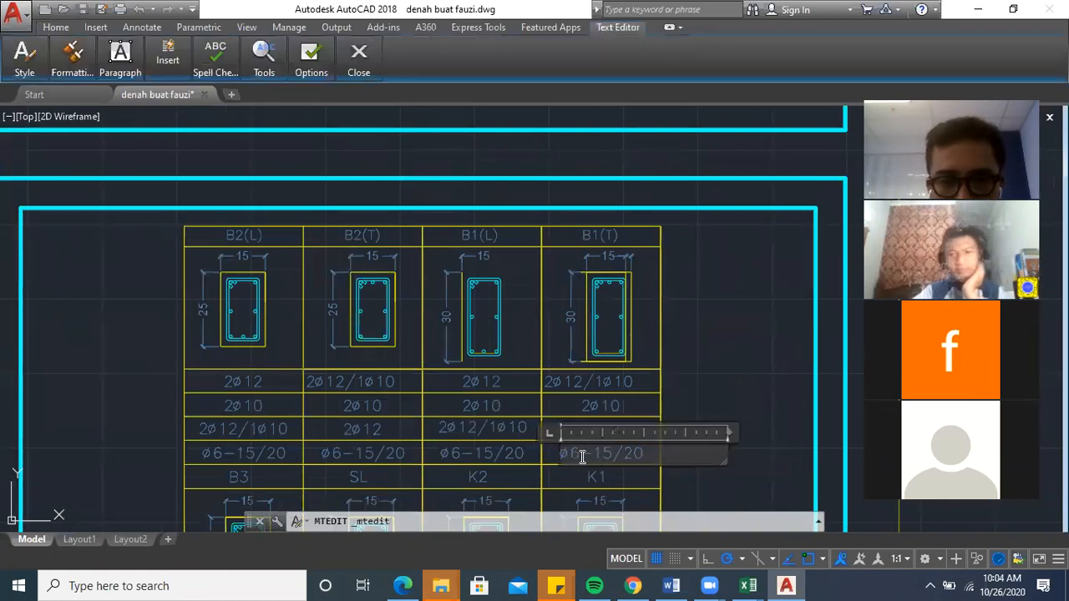
{"action": "left_click", "coordinate": [582, 453]}
{"action": "key", "text": "BackSpace"}
{"action": "type", "text": "8"}
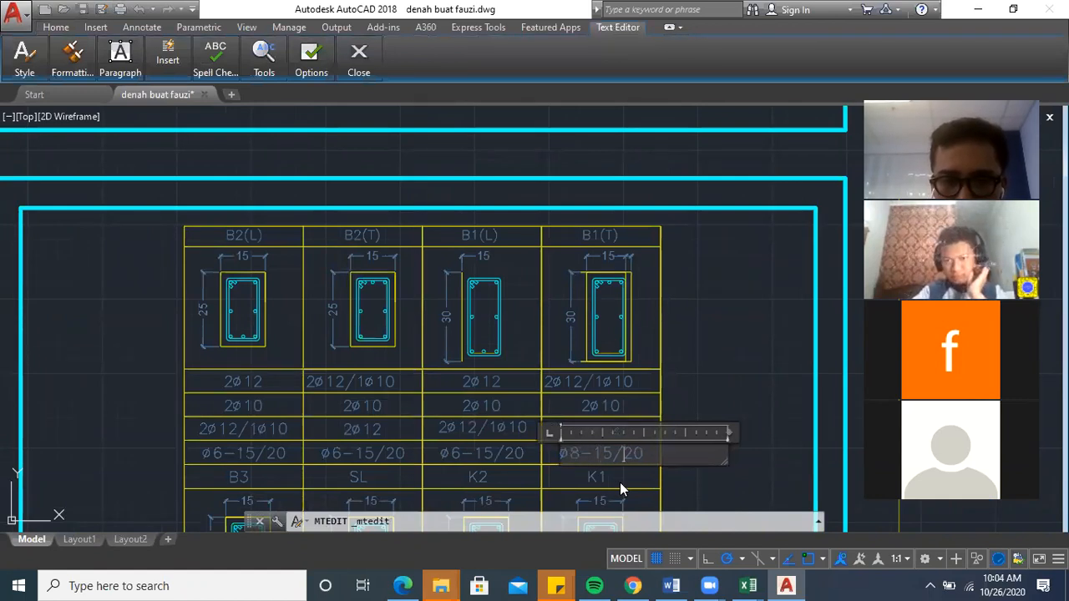
{"action": "key", "text": "BackSpace"}
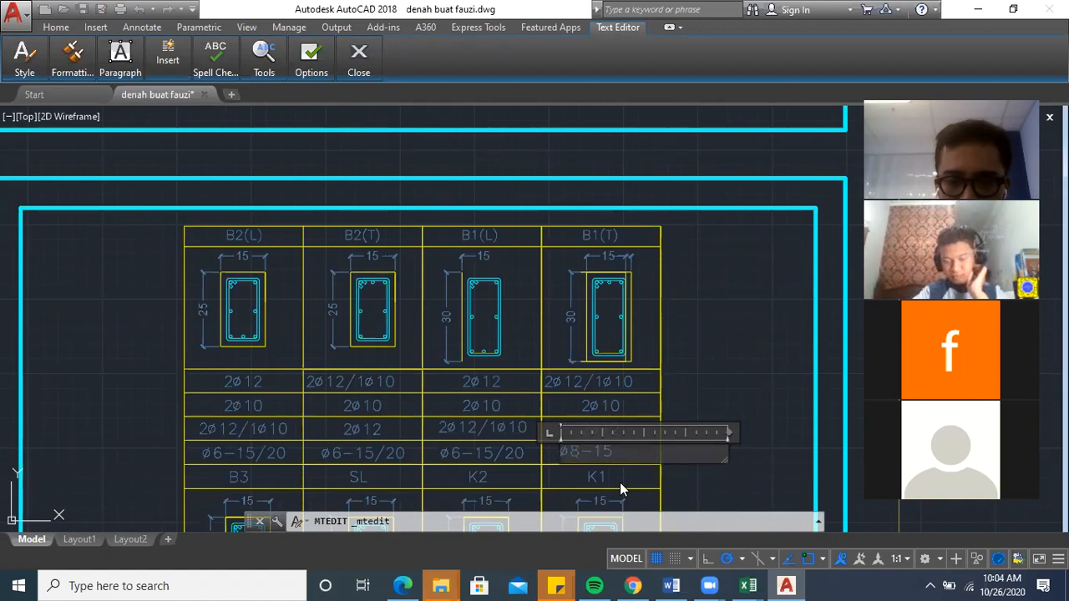
{"action": "key", "text": "Return"}
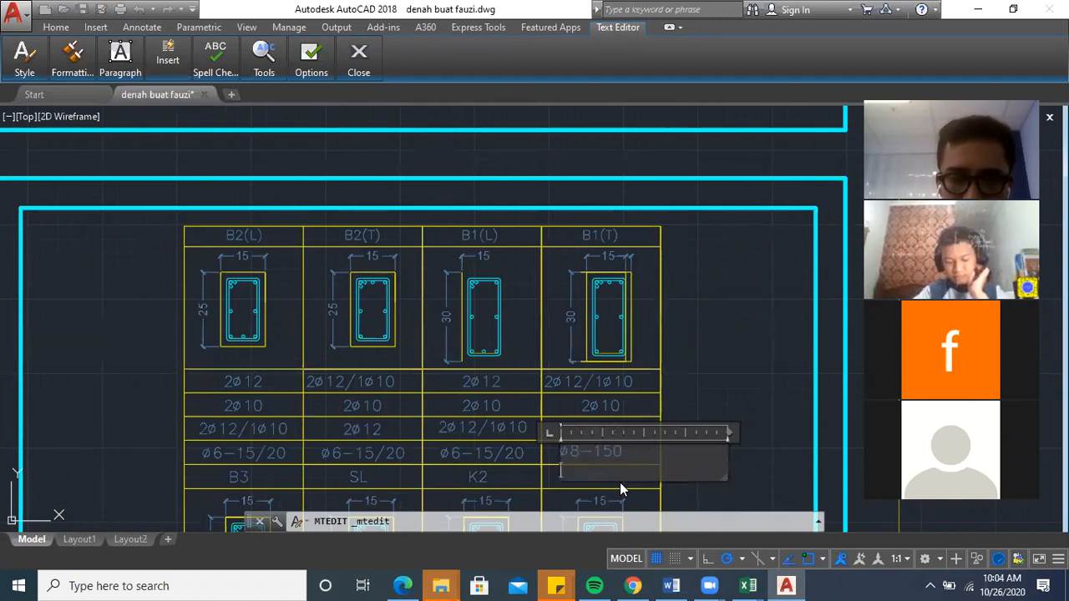
{"action": "left_click", "coordinate": [705, 378]}
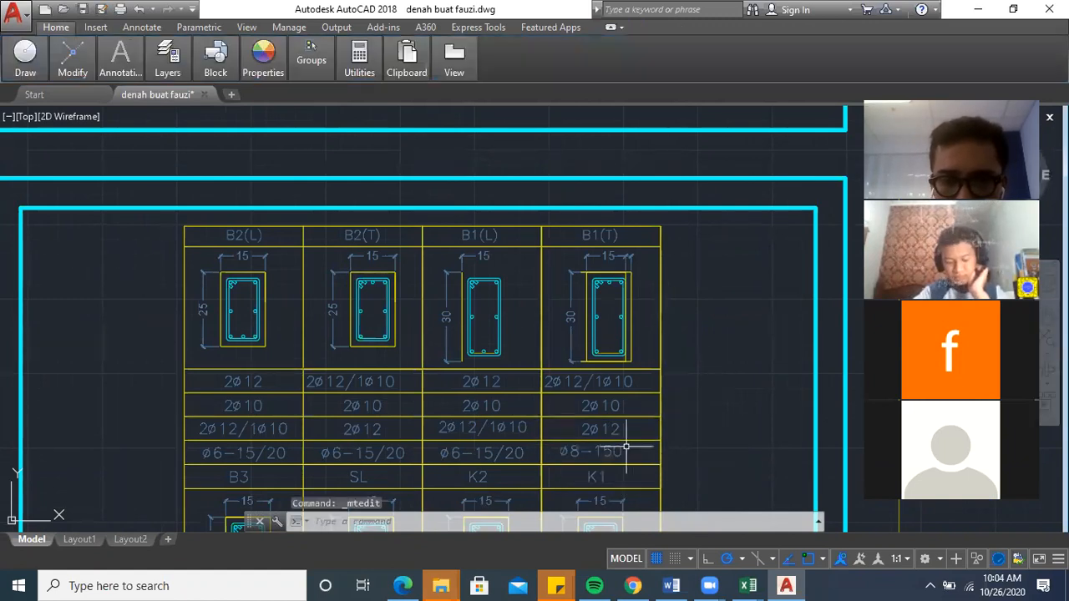
Change the stirrup note in the B1(L) column of the section table to ø8-200.
{"action": "left_click", "coordinate": [501, 452]}
{"action": "double_click", "coordinate": [518, 452]}
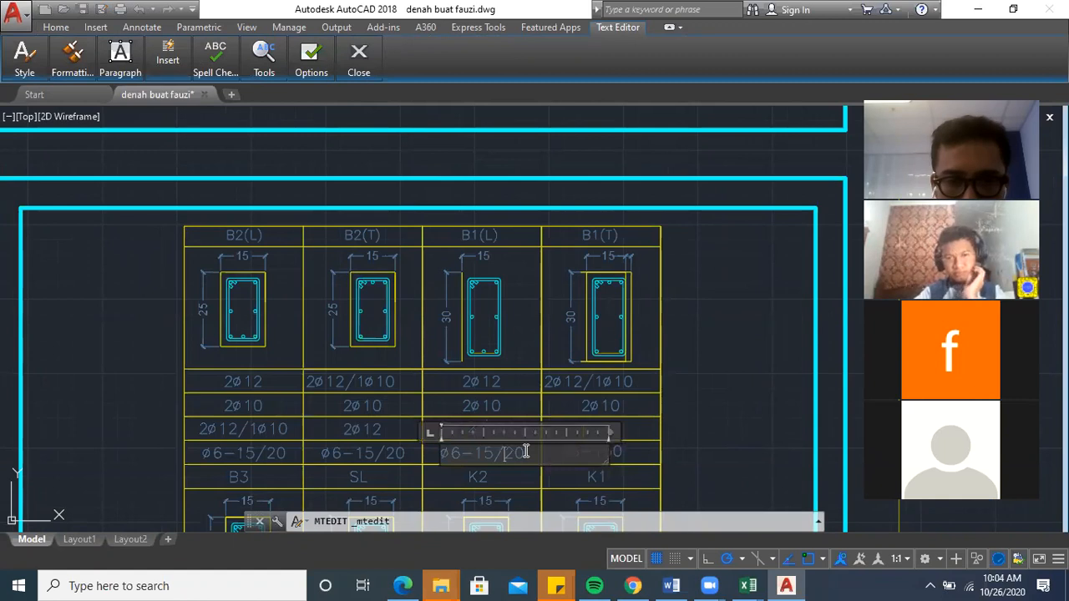
{"action": "key", "text": "BackSpace"}
{"action": "key", "text": "BackSpace"}
{"action": "key", "text": "BackSpace"}
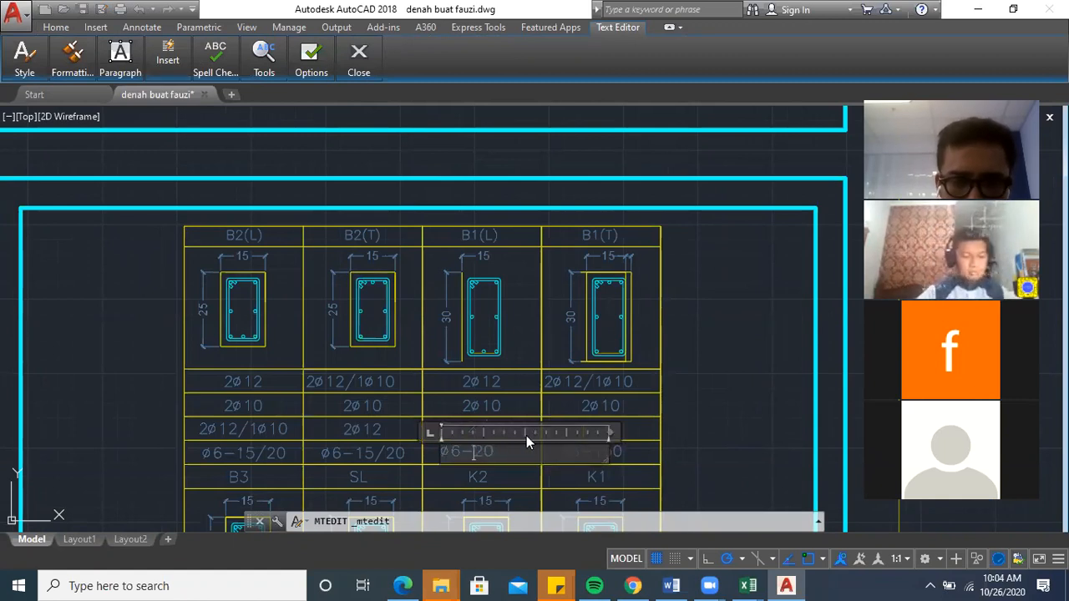
{"action": "key", "text": "Right"}
{"action": "type", "text": "0"}
{"action": "key", "text": "Left"}
{"action": "key", "text": "Left"}
{"action": "key", "text": "Left"}
{"action": "key", "text": "Left"}
{"action": "key", "text": "BackSpace"}
{"action": "type", "text": "8"}
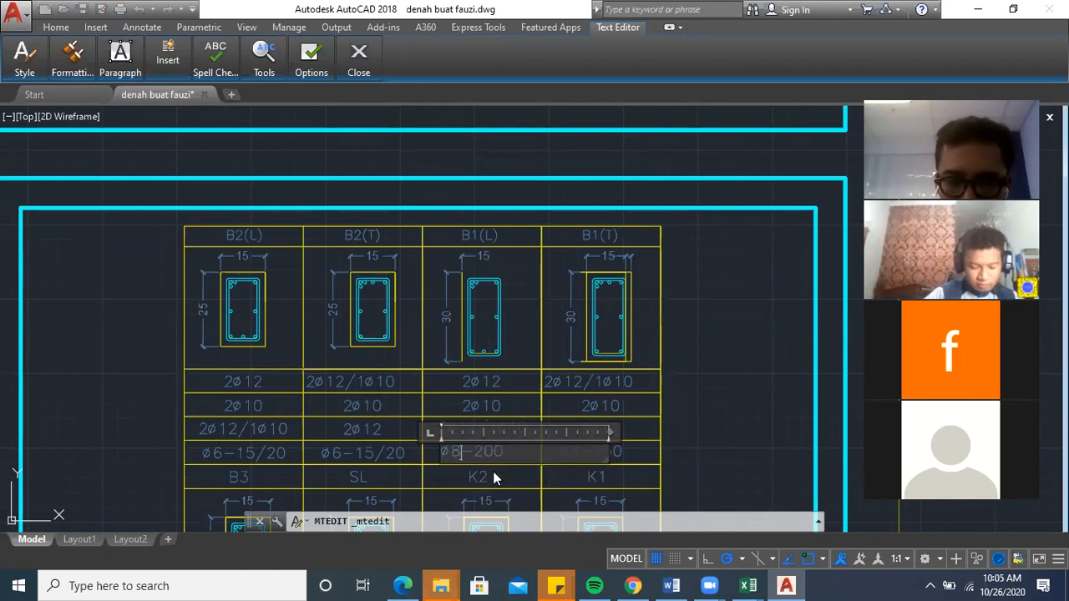
{"action": "left_click", "coordinate": [697, 404]}
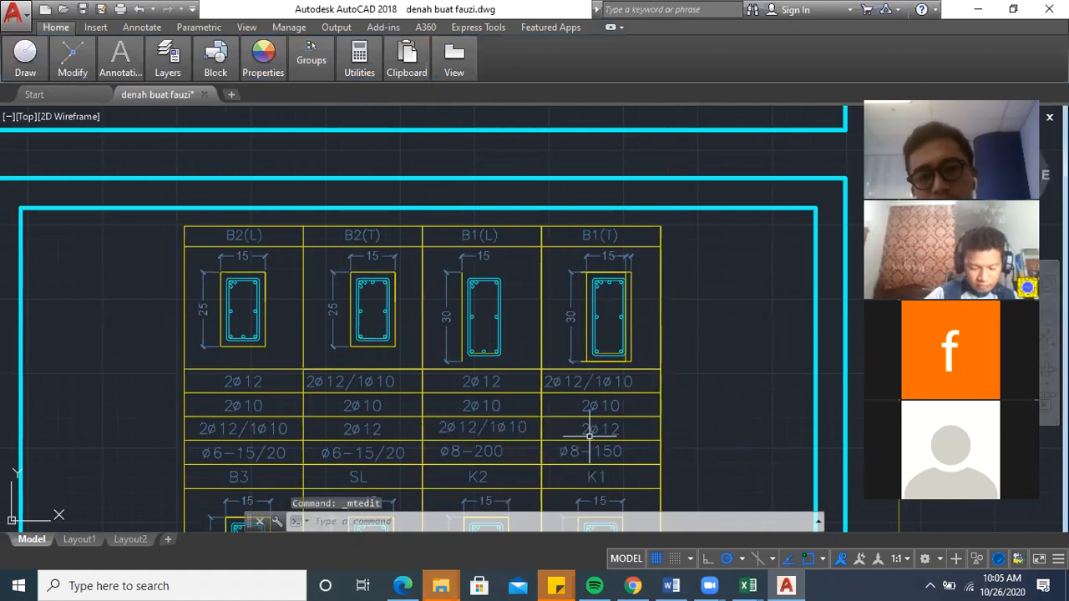
Switch to the MENGHITUNG BERAT TULANGAN workbook in Excel, enter diameter 8 in C12, and fill the metre conversion formula from D11 into D12.
{"action": "scroll", "coordinate": [520, 425], "scroll_direction": "up", "scroll_amount": 3}
{"action": "scroll", "coordinate": [520, 465], "scroll_direction": "down", "scroll_amount": 2}
{"action": "scroll", "coordinate": [527, 473], "scroll_direction": "up", "scroll_amount": 1}
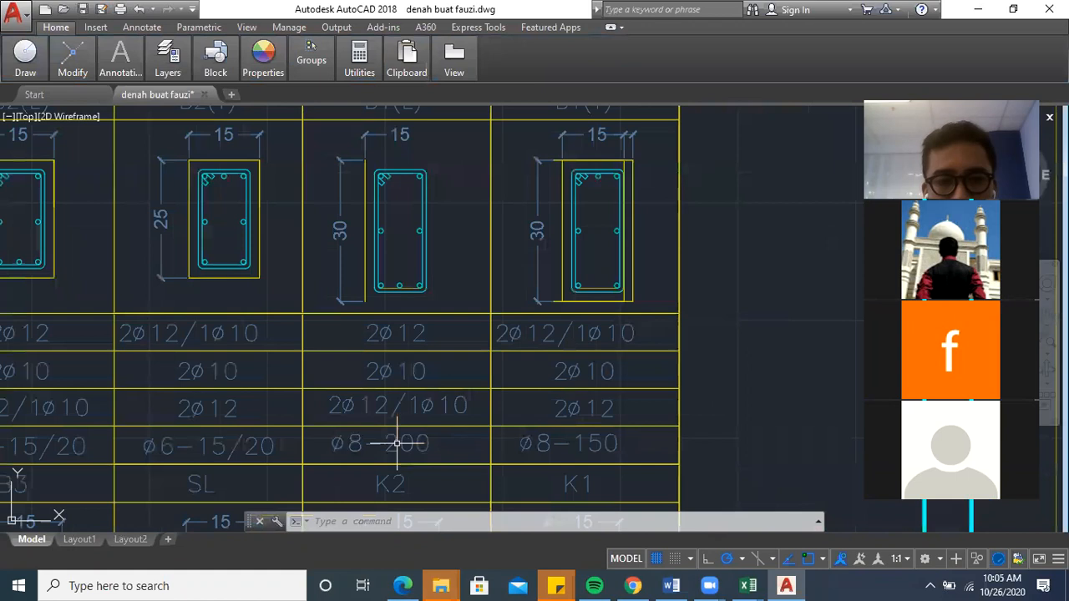
{"action": "mouse_move", "coordinate": [751, 585]}
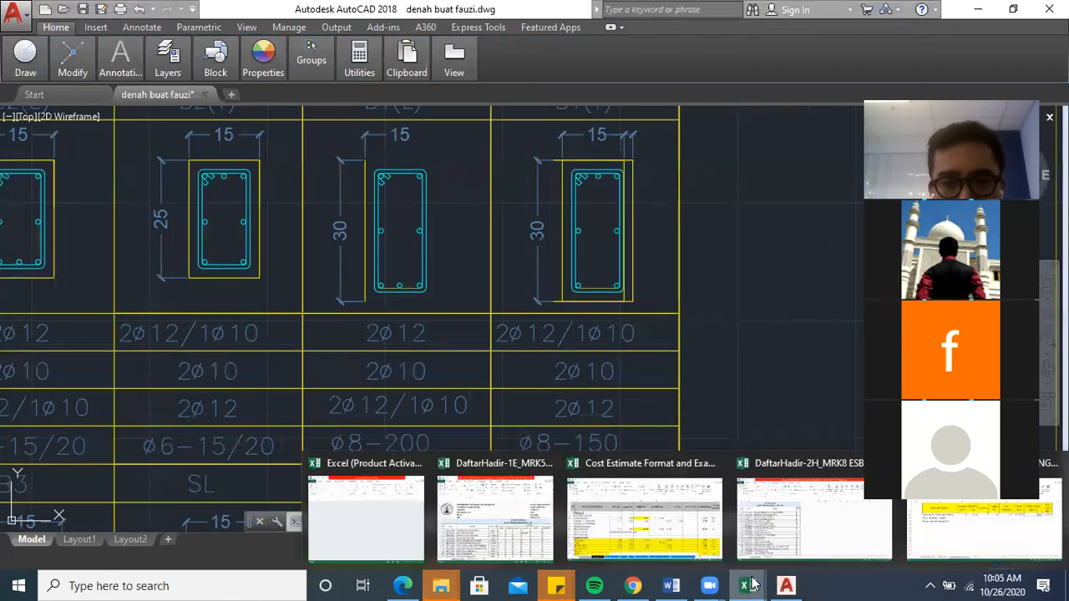
{"action": "left_click", "coordinate": [959, 511]}
{"action": "left_click", "coordinate": [386, 266]}
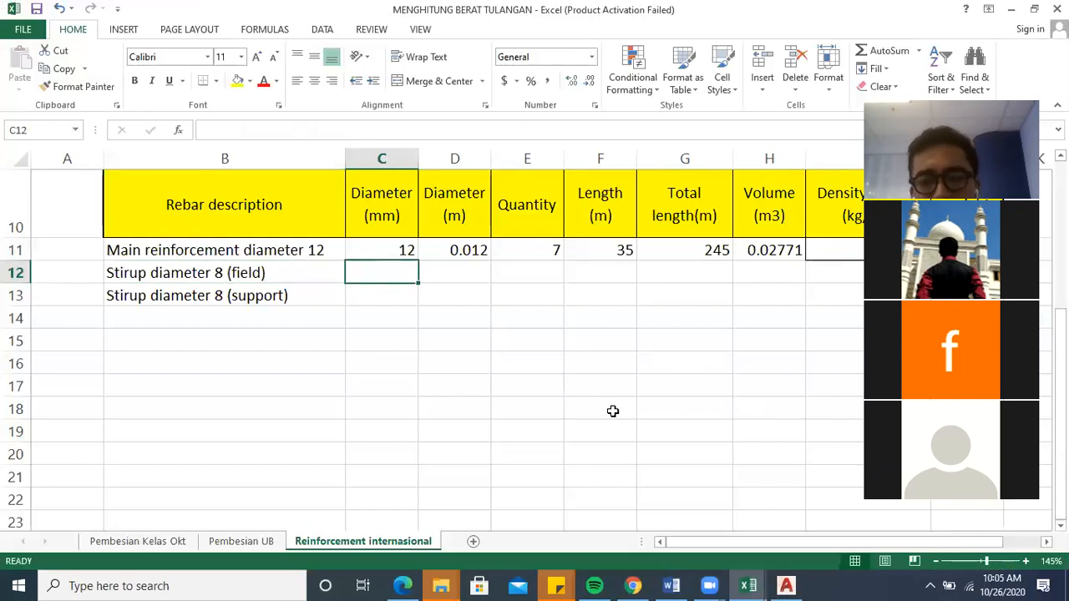
{"action": "type", "text": "8"}
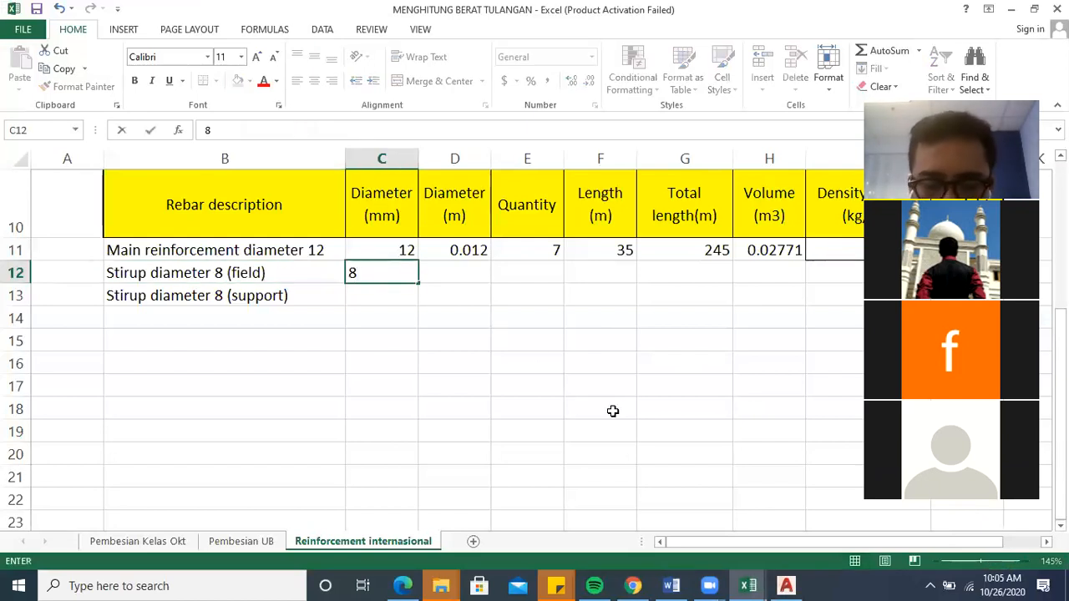
{"action": "key", "text": "Tab"}
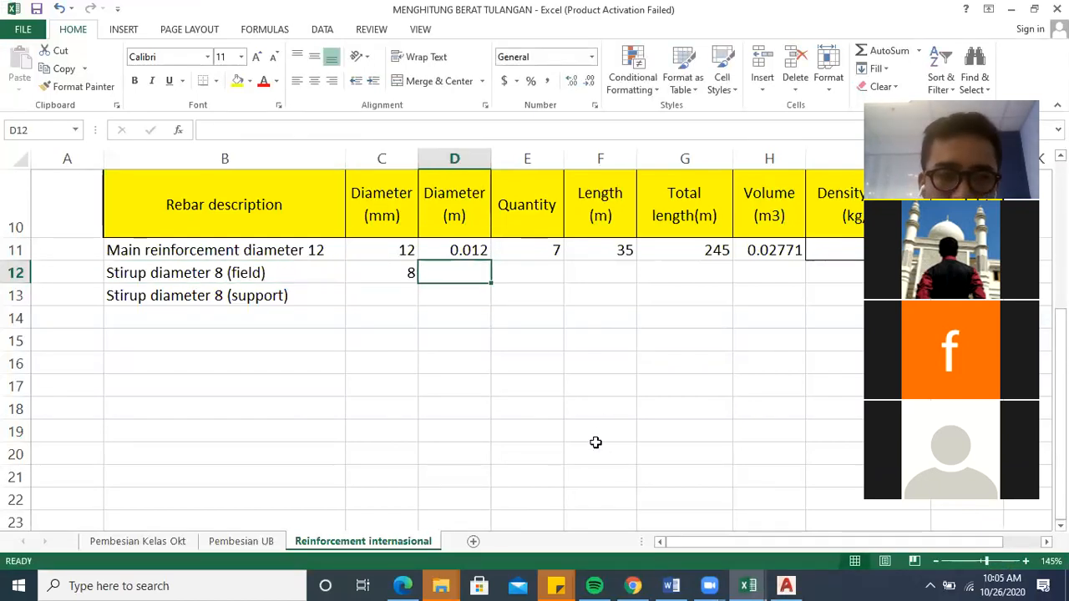
{"action": "left_click", "coordinate": [483, 251]}
{"action": "left_click_drag", "start_coordinate": [486, 255], "coordinate": [493, 282]}
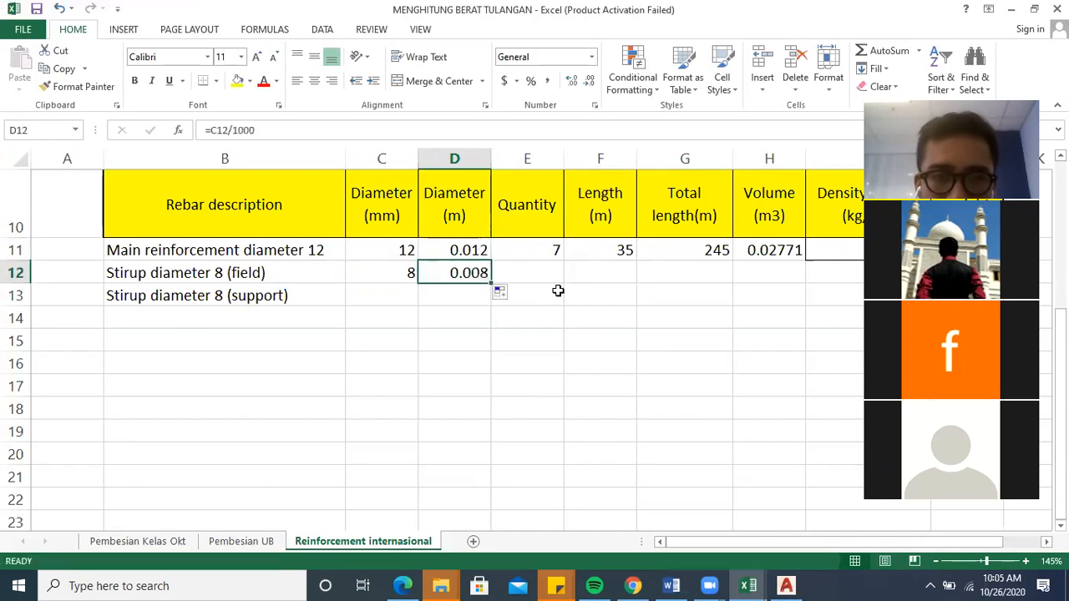
{"action": "left_click", "coordinate": [541, 265]}
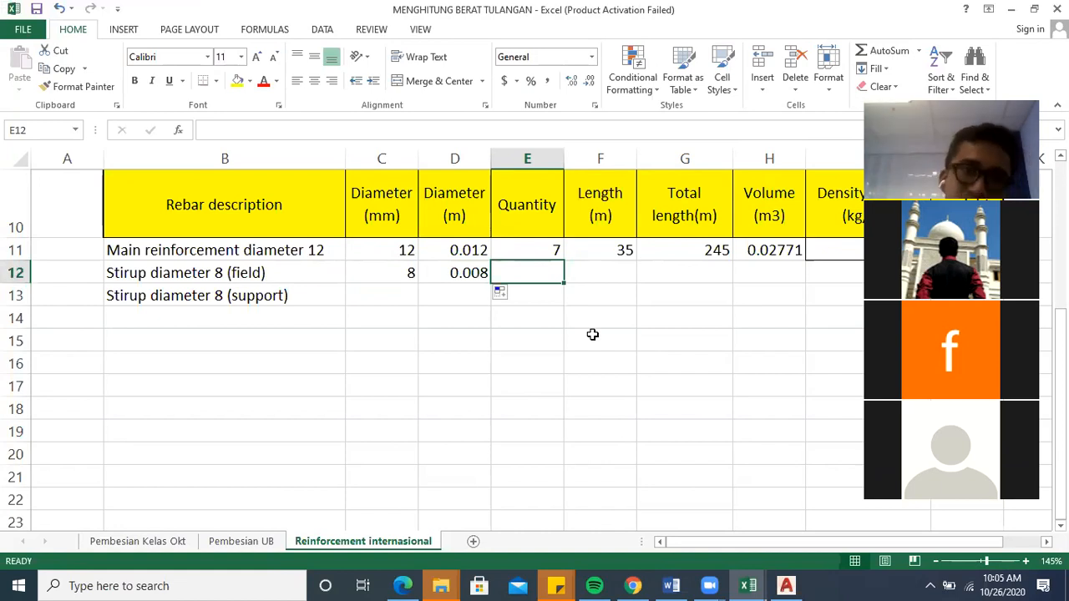
{"action": "left_click", "coordinate": [607, 269]}
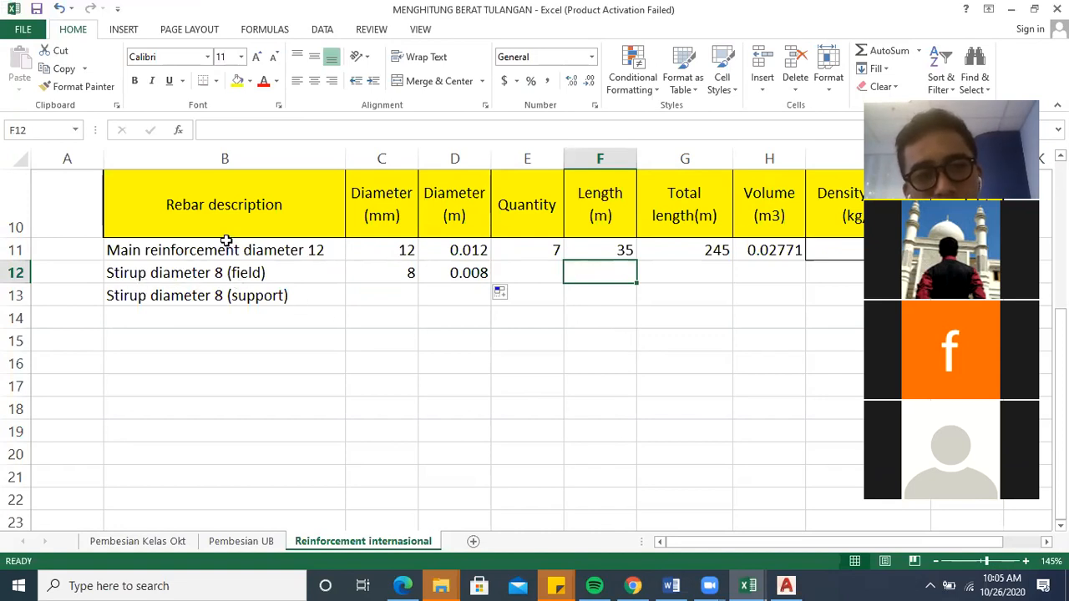
{"action": "left_click", "coordinate": [184, 276]}
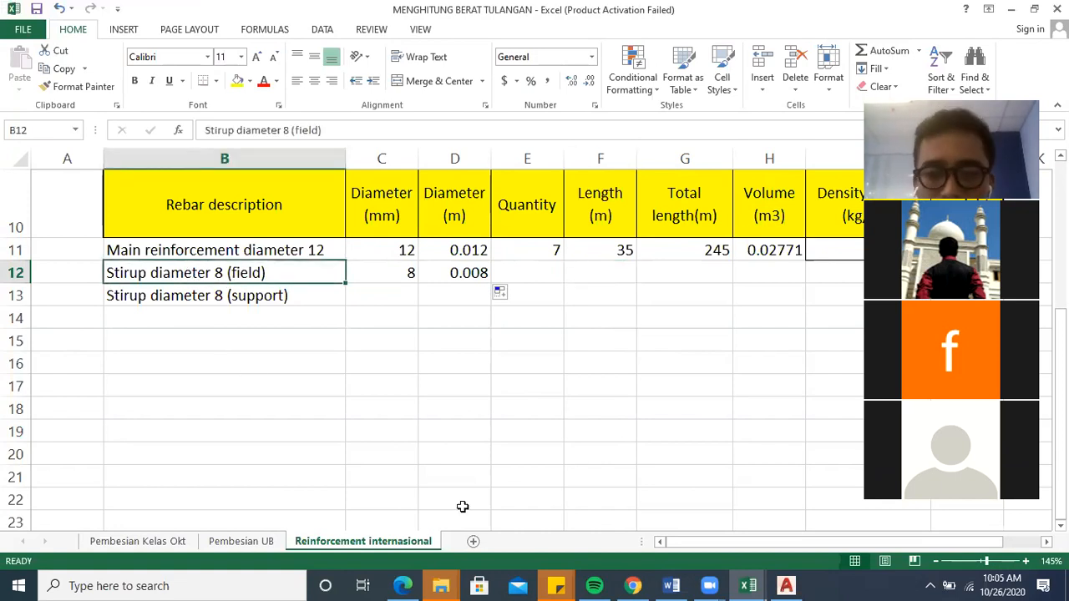
Switch to the AutoCAD drawing and mark the concrete cover gaps on all four sides of the B1(T) section in red.
{"action": "left_click", "coordinate": [787, 585]}
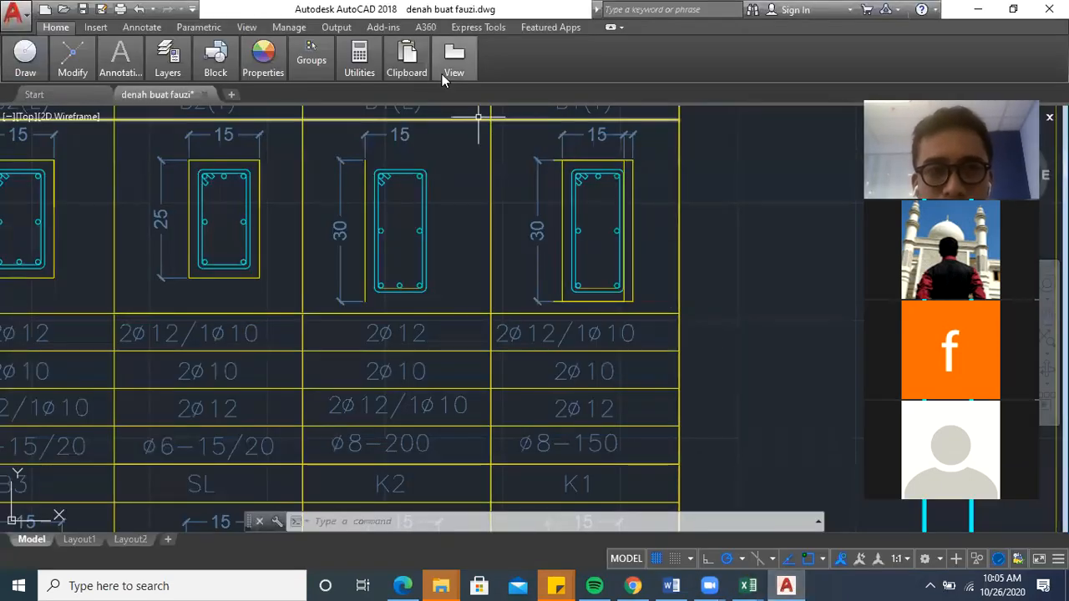
{"action": "mouse_move", "coordinate": [154, 39]}
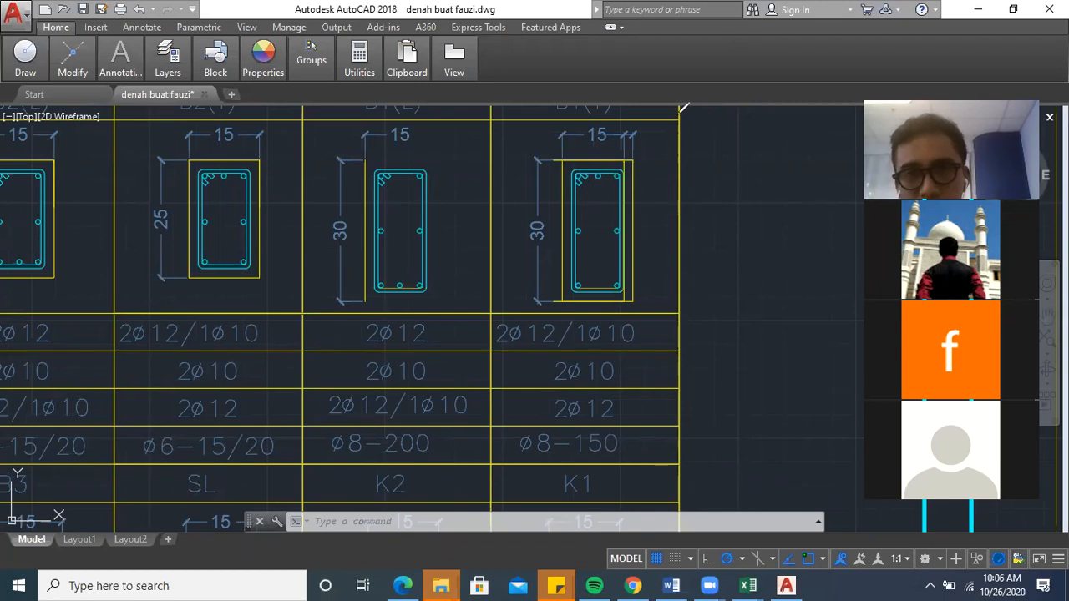
{"action": "scroll", "coordinate": [630, 215], "scroll_direction": "up", "scroll_amount": 5}
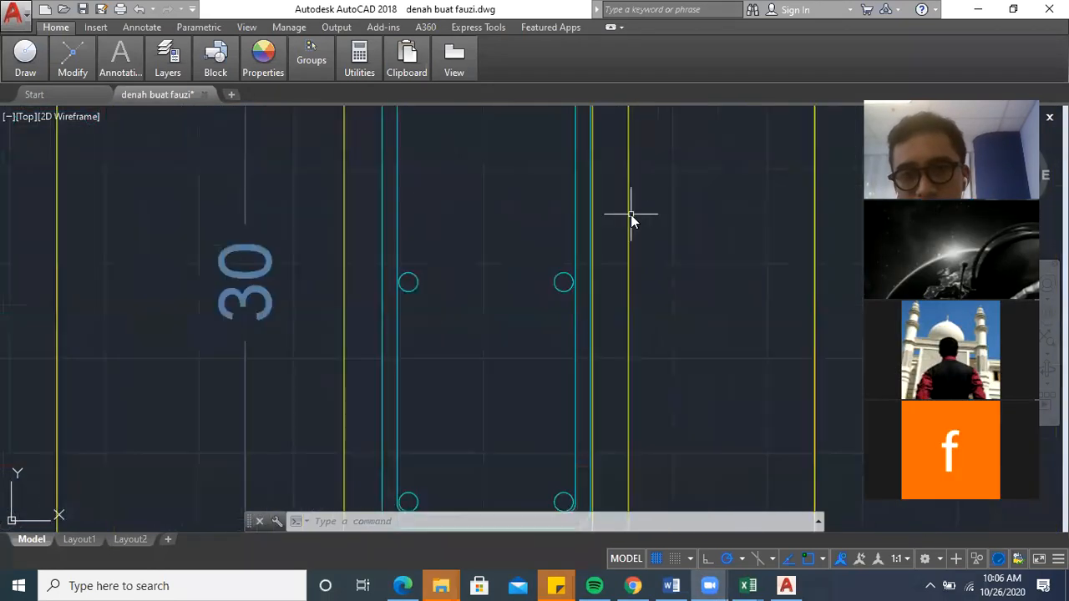
{"action": "scroll", "coordinate": [630, 214], "scroll_direction": "down", "scroll_amount": 4}
{"action": "left_click_drag", "start_coordinate": [640, 226], "coordinate": [572, 277]}
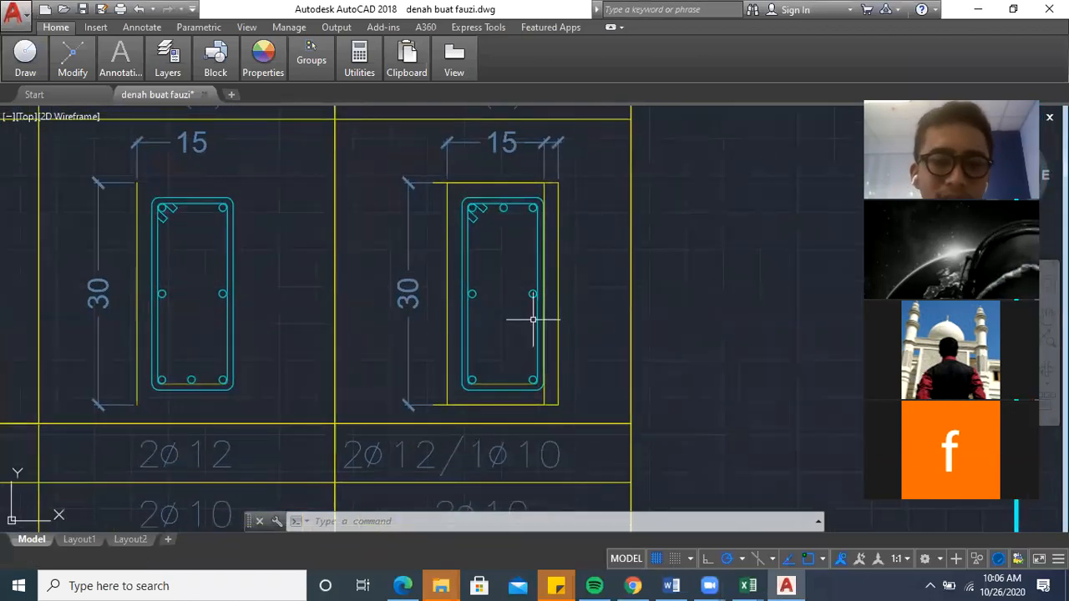
{"action": "scroll", "coordinate": [532, 320], "scroll_direction": "up", "scroll_amount": 2}
{"action": "left_click_drag", "start_coordinate": [533, 320], "coordinate": [523, 355]}
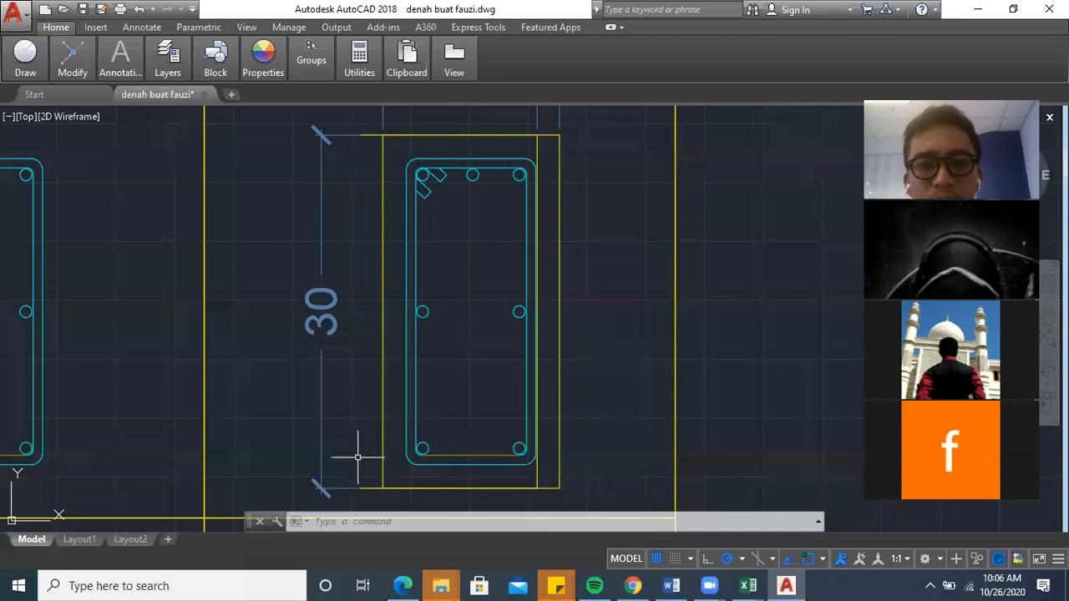
{"action": "scroll", "coordinate": [477, 319], "scroll_direction": "down", "scroll_amount": 2}
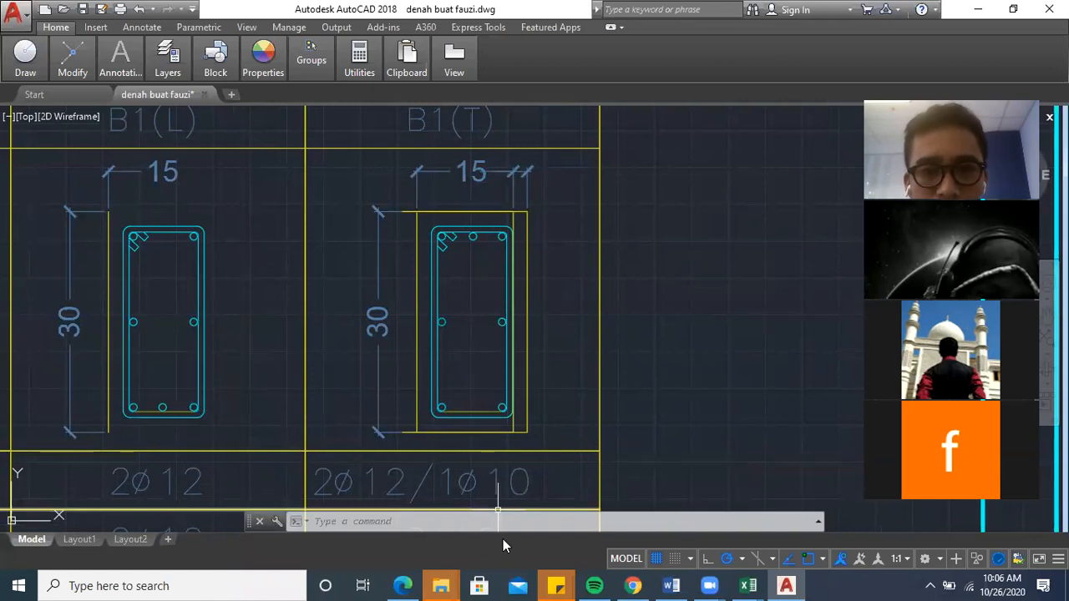
{"action": "left_click_drag", "start_coordinate": [507, 197], "coordinate": [533, 203]}
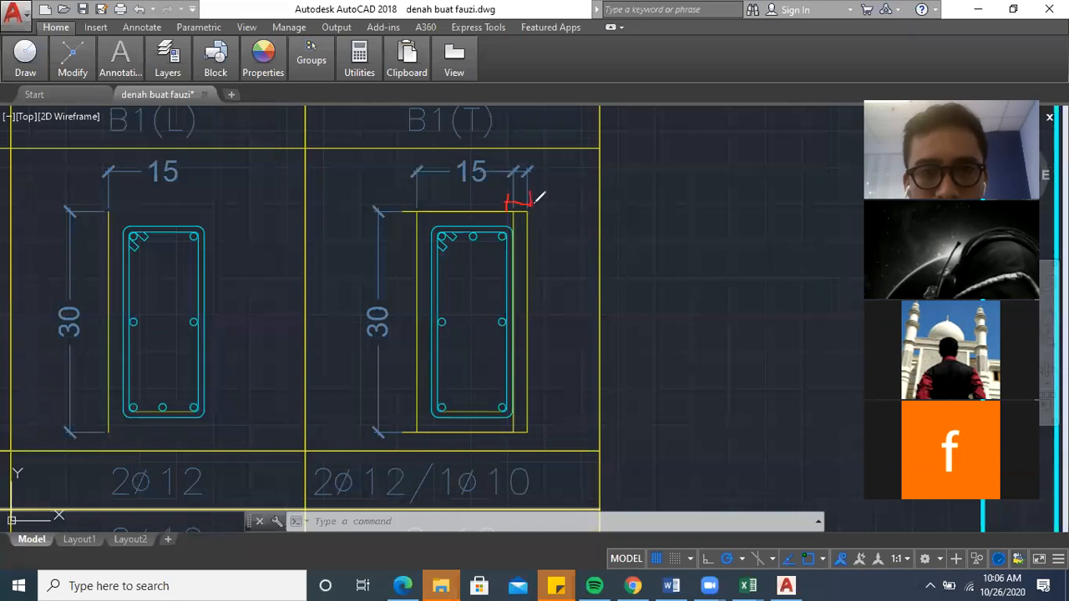
{"action": "left_click_drag", "start_coordinate": [418, 198], "coordinate": [436, 202]}
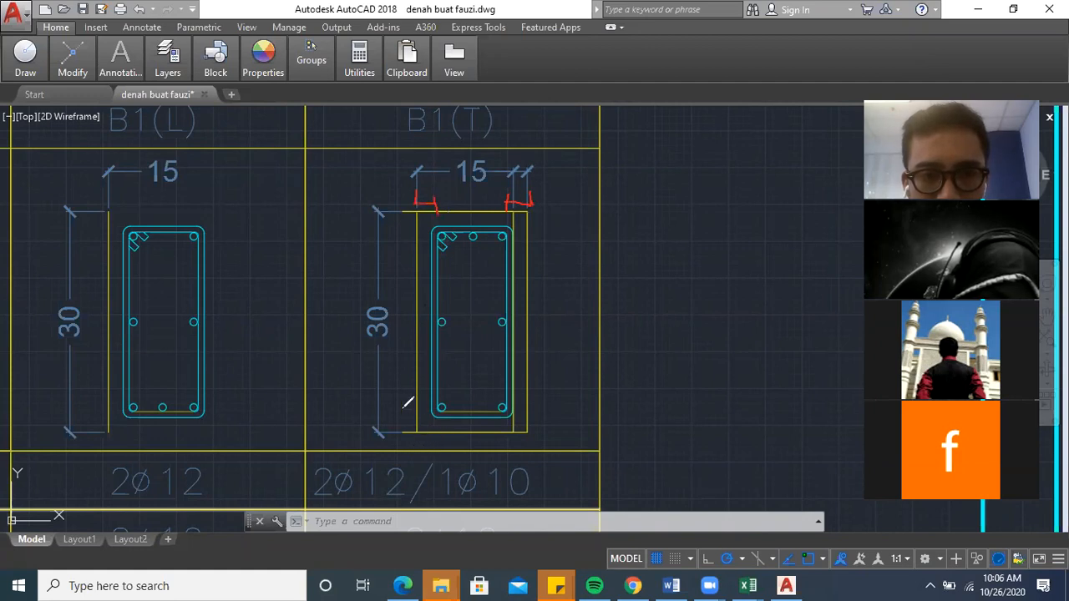
{"action": "left_click_drag", "start_coordinate": [396, 417], "coordinate": [399, 428]}
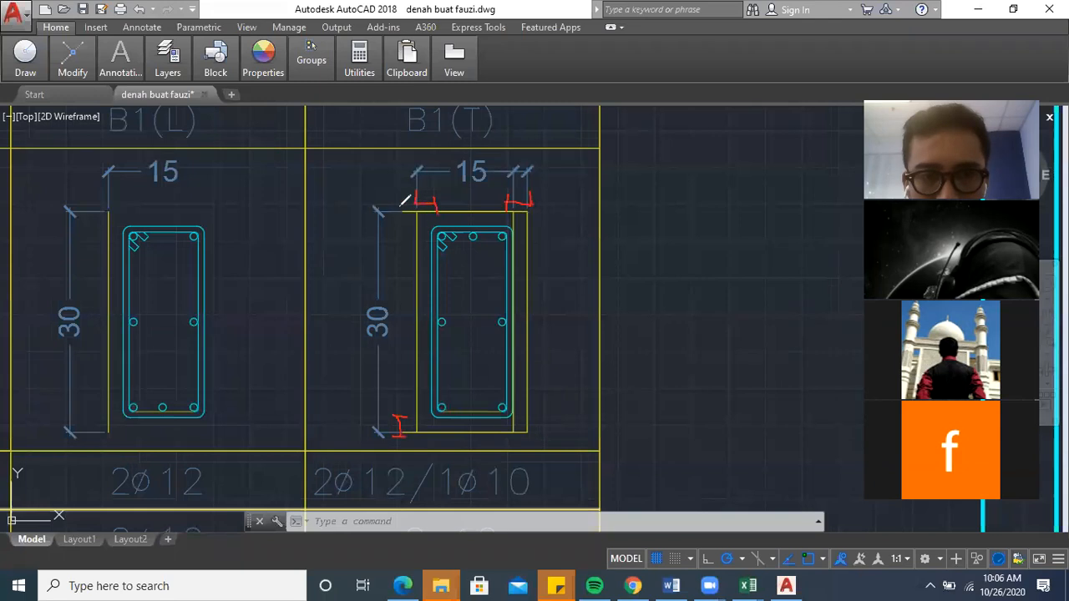
{"action": "mouse_move", "coordinate": [396, 212]}
{"action": "left_mouse_down"}
{"action": "mouse_move", "coordinate": [409, 215]}
{"action": "mouse_move", "coordinate": [402, 233]}
{"action": "left_mouse_up"}
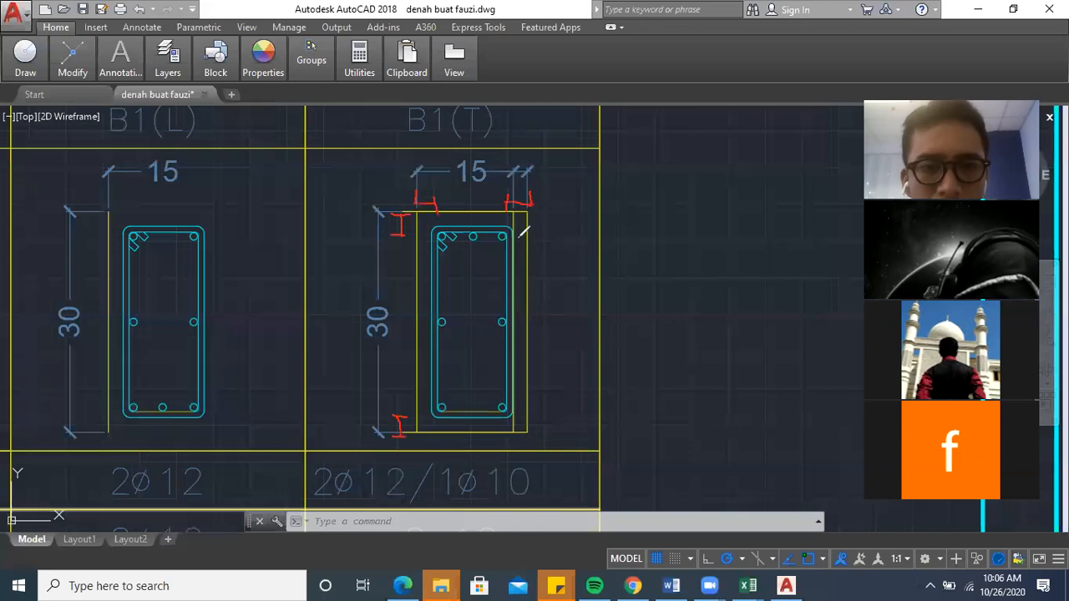
Label the B1(T) cover marks 2,5 with connecting red lines and arrows, and bracket the stirrup's vertical side in red.
{"action": "mouse_move", "coordinate": [516, 202]}
{"action": "left_mouse_down"}
{"action": "mouse_move", "coordinate": [526, 184]}
{"action": "mouse_move", "coordinate": [552, 177]}
{"action": "mouse_move", "coordinate": [545, 183]}
{"action": "left_mouse_up"}
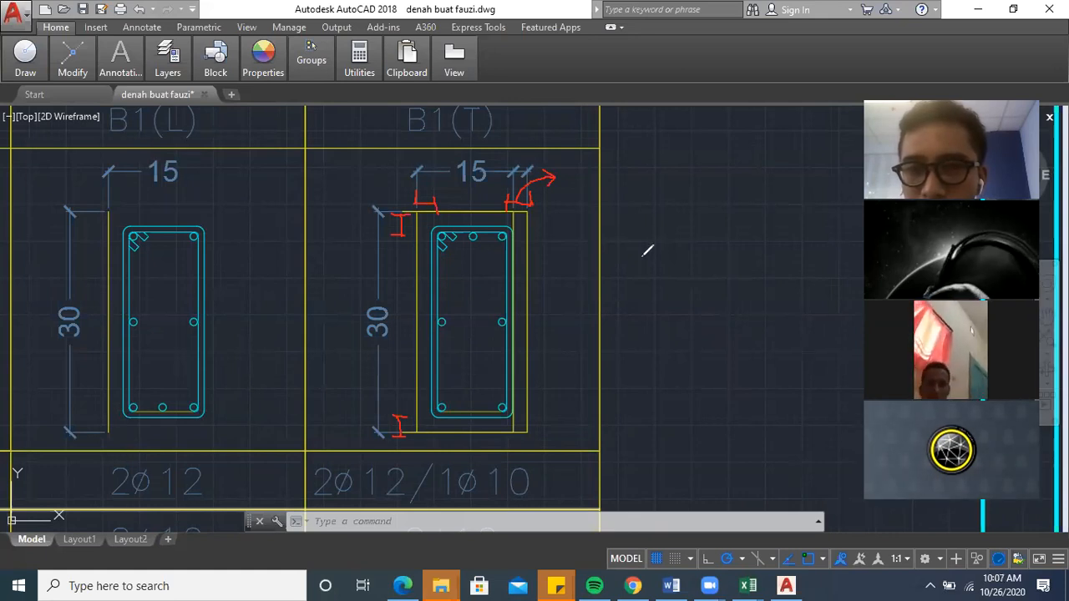
{"action": "mouse_move", "coordinate": [563, 174]}
{"action": "left_mouse_down"}
{"action": "mouse_move", "coordinate": [584, 191]}
{"action": "mouse_move", "coordinate": [616, 178]}
{"action": "mouse_move", "coordinate": [622, 190]}
{"action": "left_mouse_up"}
{"action": "mouse_move", "coordinate": [419, 202]}
{"action": "left_mouse_down"}
{"action": "mouse_move", "coordinate": [434, 186]}
{"action": "mouse_move", "coordinate": [534, 168]}
{"action": "mouse_move", "coordinate": [535, 194]}
{"action": "left_mouse_up"}
{"action": "mouse_move", "coordinate": [407, 219]}
{"action": "left_mouse_down"}
{"action": "mouse_move", "coordinate": [359, 219]}
{"action": "mouse_move", "coordinate": [338, 204]}
{"action": "mouse_move", "coordinate": [342, 217]}
{"action": "mouse_move", "coordinate": [354, 209]}
{"action": "left_mouse_up"}
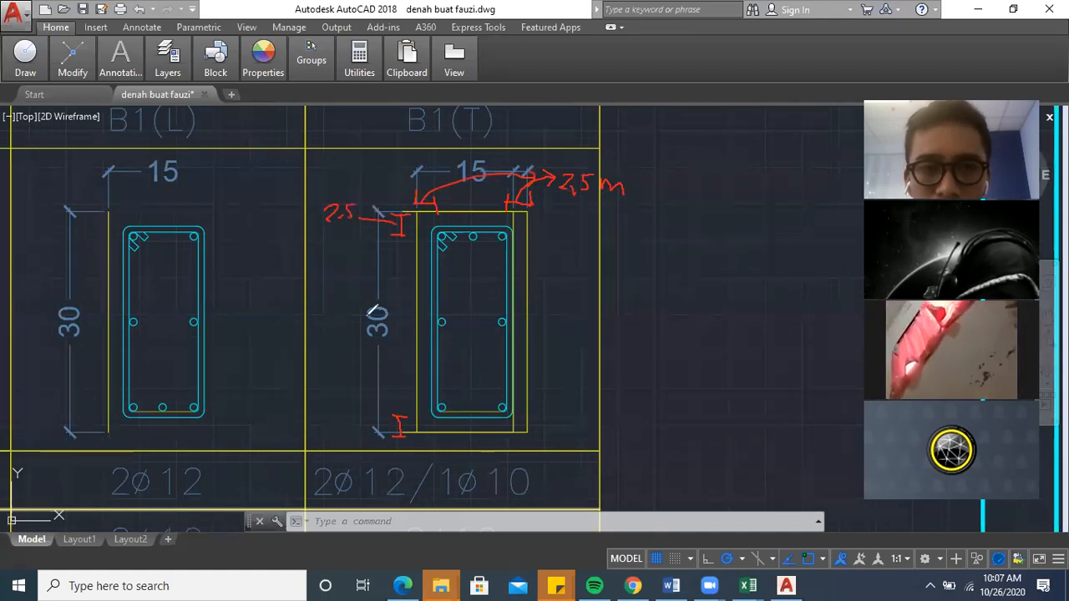
{"action": "left_click_drag", "start_coordinate": [399, 421], "coordinate": [330, 238]}
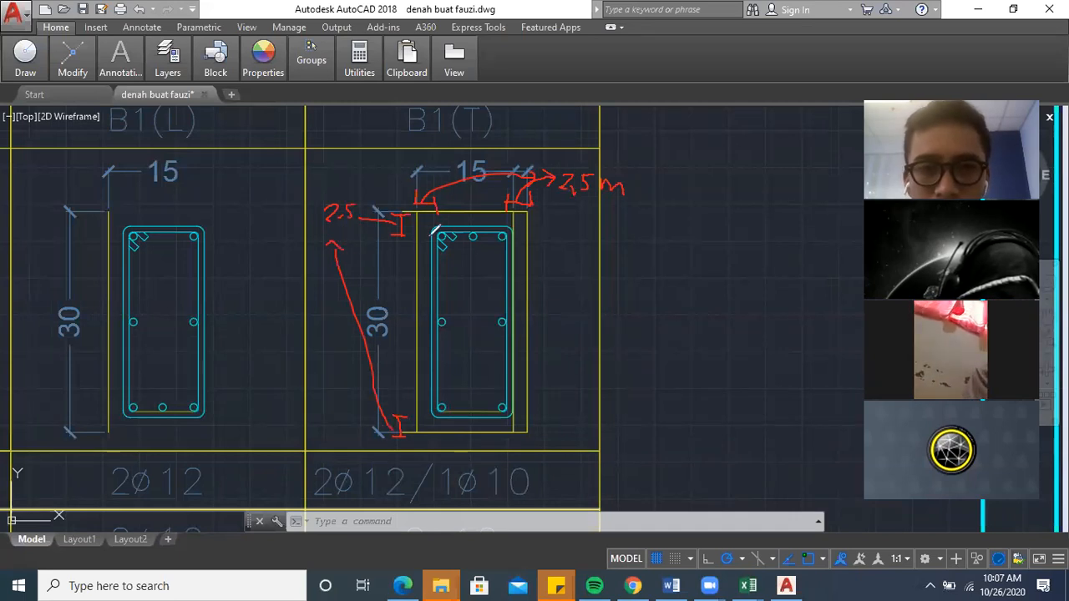
{"action": "mouse_move", "coordinate": [523, 222]}
{"action": "left_mouse_down"}
{"action": "mouse_move", "coordinate": [535, 322]}
{"action": "mouse_move", "coordinate": [517, 406]}
{"action": "left_mouse_up"}
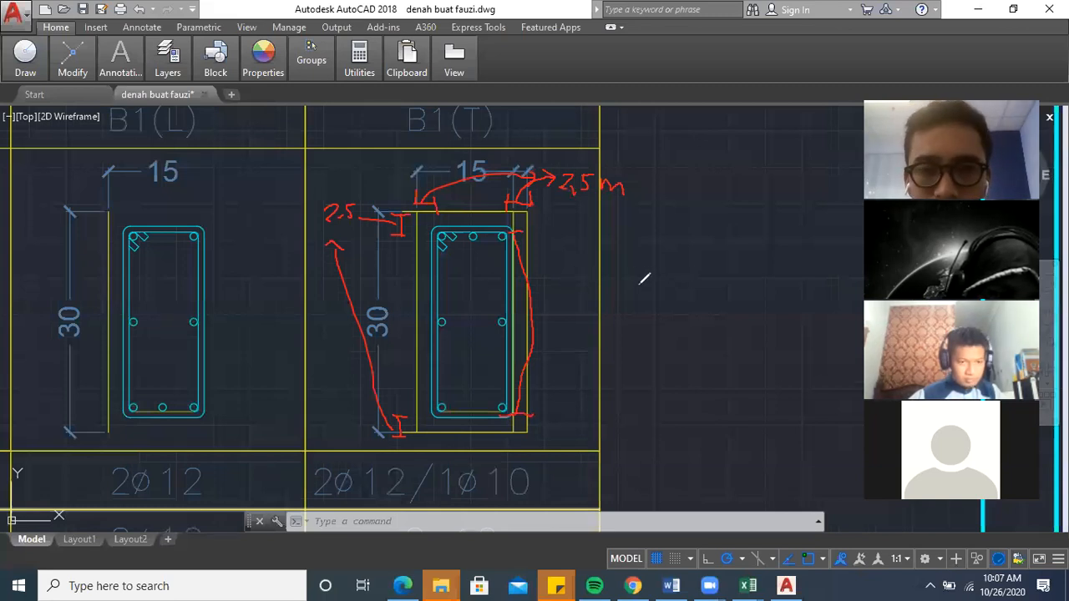
Sketch the unfolded stirrup as a red line with division ticks beside the B1(T) section, and label the stirrup's sides 25 and 10.
{"action": "left_click_drag", "start_coordinate": [618, 251], "coordinate": [831, 243]}
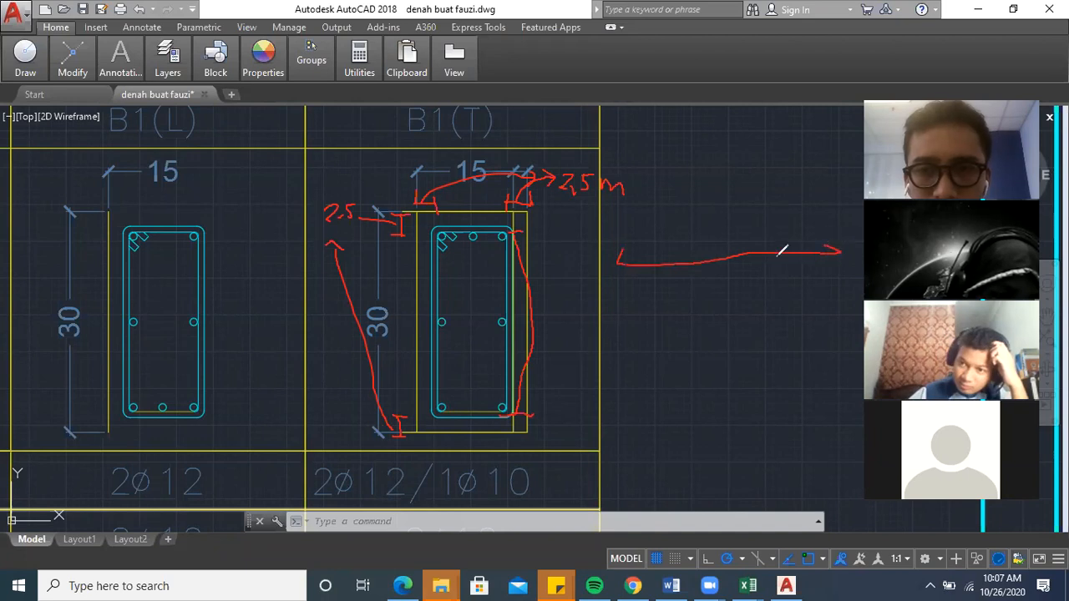
{"action": "left_click_drag", "start_coordinate": [676, 261], "coordinate": [766, 262]}
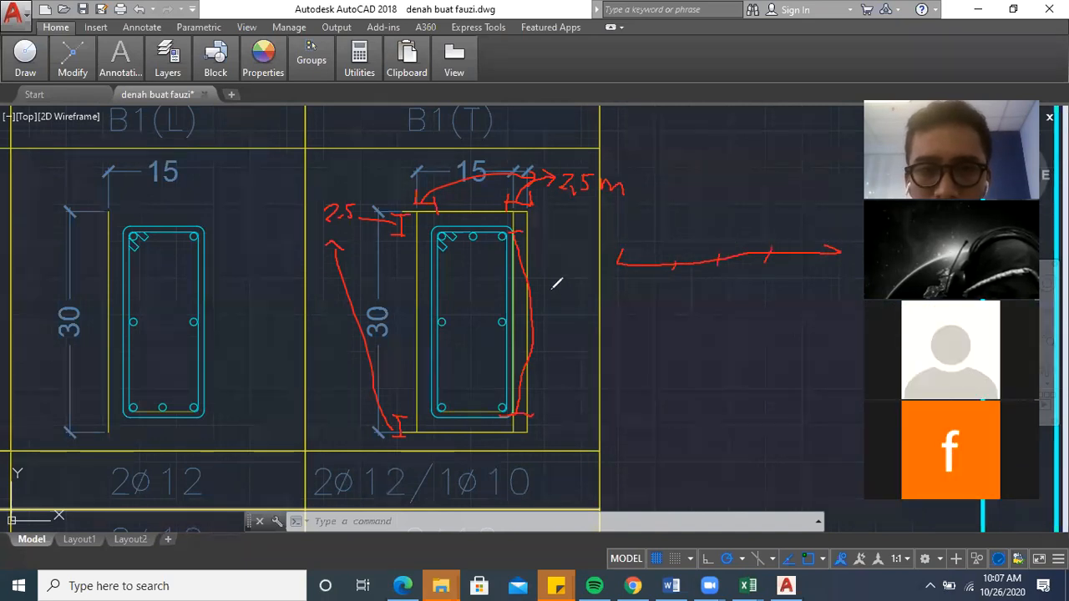
{"action": "mouse_move", "coordinate": [540, 291]}
{"action": "left_mouse_down"}
{"action": "mouse_move", "coordinate": [551, 310]}
{"action": "mouse_move", "coordinate": [563, 292]}
{"action": "left_mouse_up"}
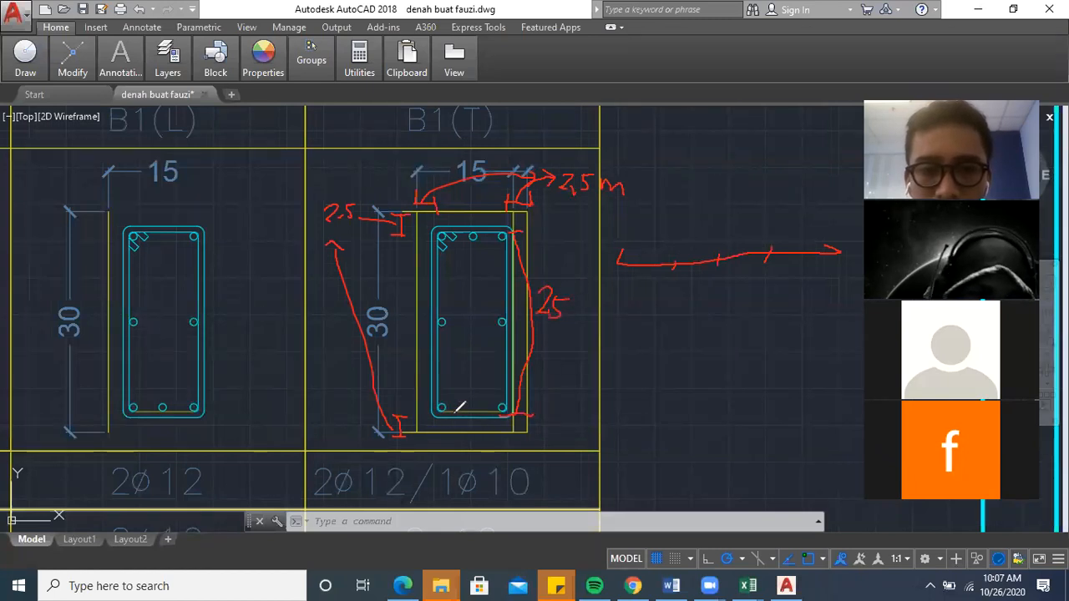
{"action": "mouse_move", "coordinate": [434, 424]}
{"action": "left_mouse_down"}
{"action": "mouse_move", "coordinate": [434, 435]}
{"action": "mouse_move", "coordinate": [502, 433]}
{"action": "left_mouse_up"}
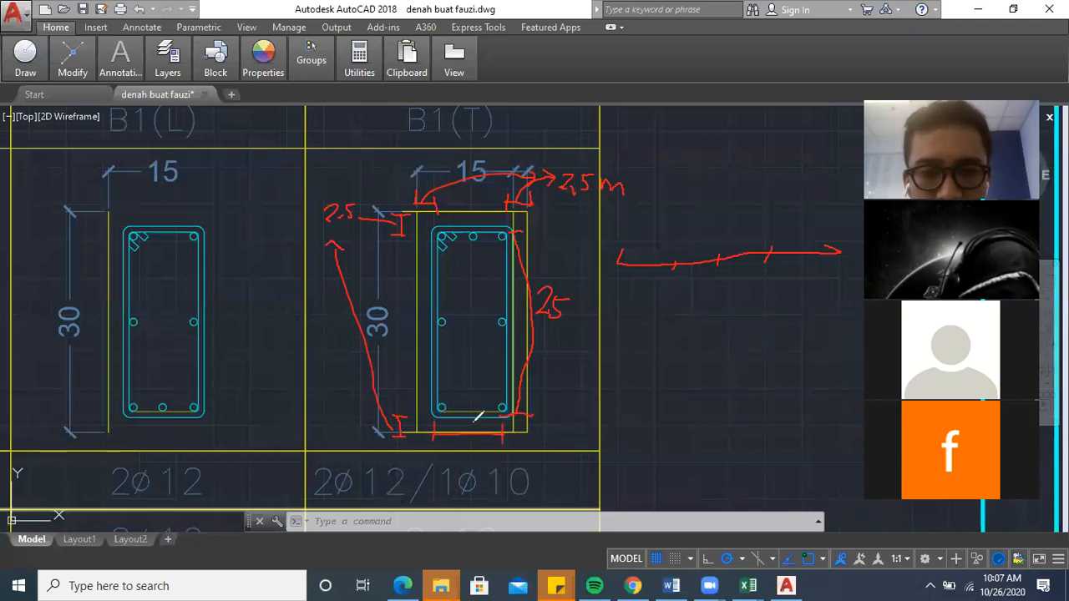
{"action": "mouse_move", "coordinate": [470, 419]}
{"action": "left_mouse_down"}
{"action": "mouse_move", "coordinate": [477, 427]}
{"action": "mouse_move", "coordinate": [483, 416]}
{"action": "left_mouse_up"}
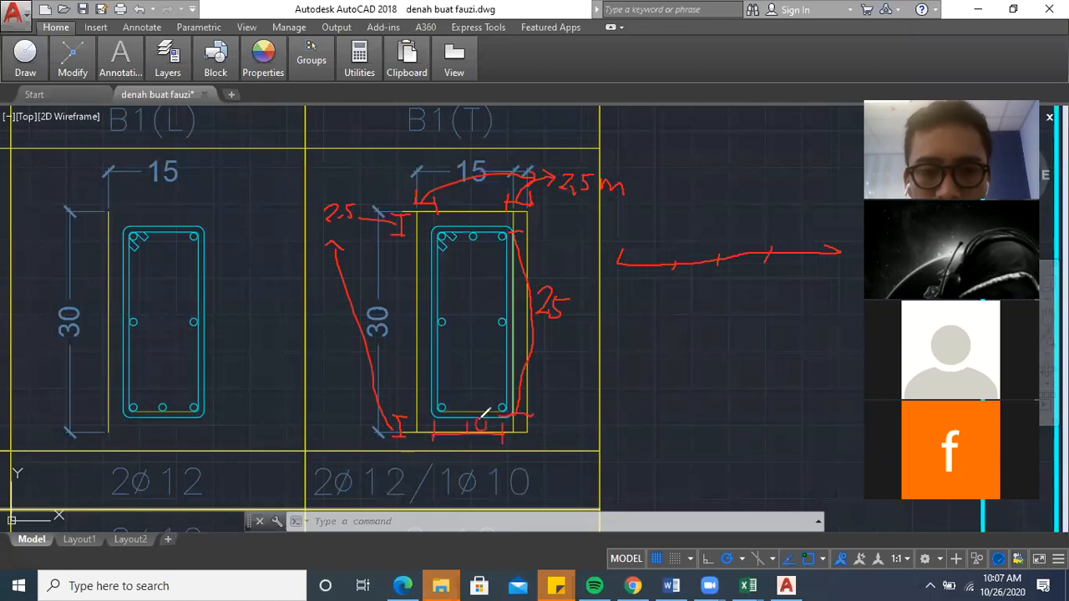
Label the unfolded stirrup's segments 25, 10, 25 and 10 in red and mark its two ends.
{"action": "left_click_drag", "start_coordinate": [628, 284], "coordinate": [645, 294]}
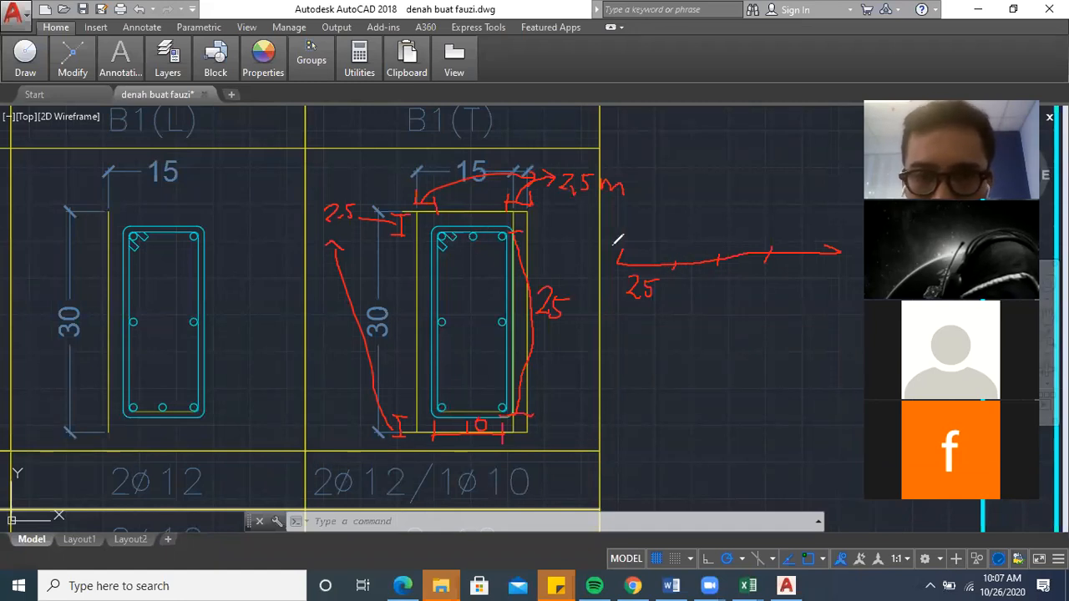
{"action": "mouse_move", "coordinate": [684, 276]}
{"action": "left_mouse_down"}
{"action": "mouse_move", "coordinate": [682, 287]}
{"action": "mouse_move", "coordinate": [814, 264]}
{"action": "left_mouse_up"}
{"action": "mouse_move", "coordinate": [618, 240]}
{"action": "left_mouse_down"}
{"action": "mouse_move", "coordinate": [618, 249]}
{"action": "mouse_move", "coordinate": [625, 240]}
{"action": "left_mouse_up"}
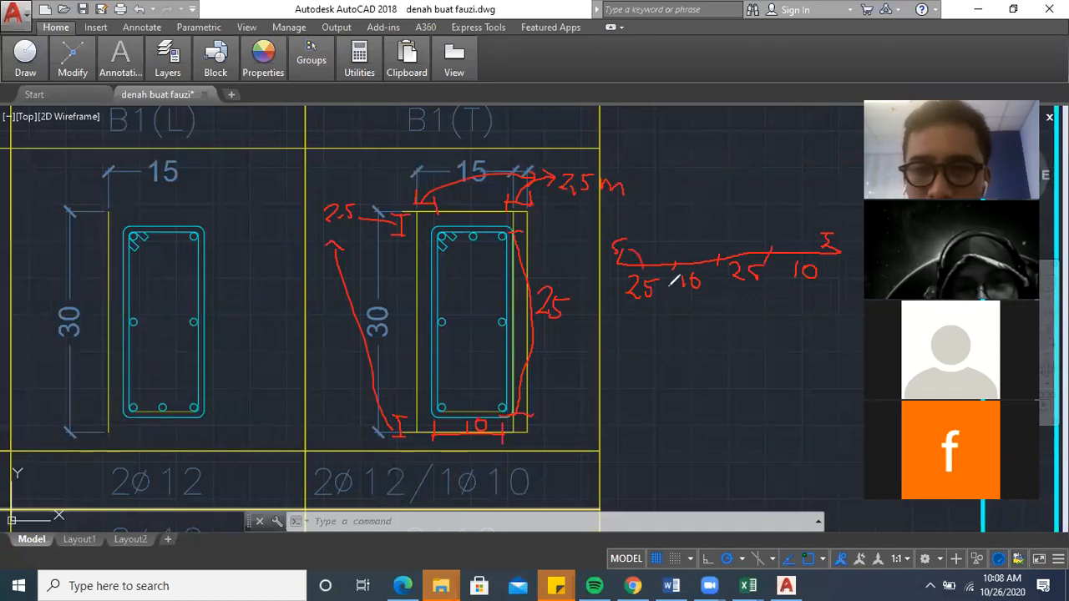
{"action": "left_click_drag", "start_coordinate": [647, 261], "coordinate": [683, 261]}
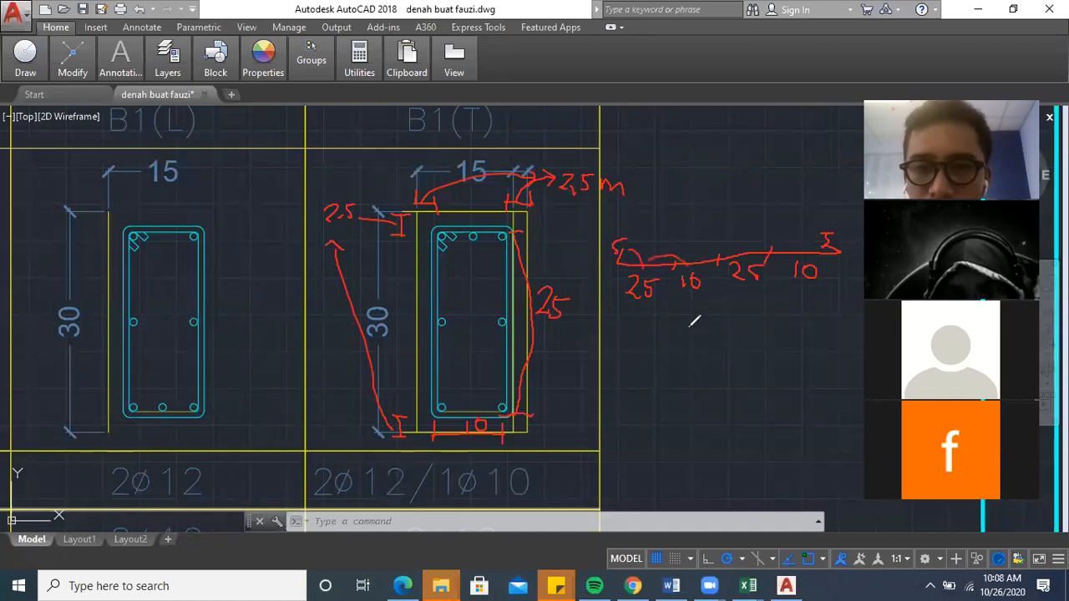
Write the stirrup length calculation 40x2 = 80 cm = 0,8 m in red below the unfolded stirrup.
{"action": "mouse_move", "coordinate": [668, 322]}
{"action": "left_mouse_down"}
{"action": "mouse_move", "coordinate": [673, 351]}
{"action": "mouse_move", "coordinate": [701, 336]}
{"action": "mouse_move", "coordinate": [690, 331]}
{"action": "mouse_move", "coordinate": [715, 347]}
{"action": "left_mouse_up"}
{"action": "mouse_move", "coordinate": [715, 329]}
{"action": "left_mouse_down"}
{"action": "mouse_move", "coordinate": [703, 347]}
{"action": "mouse_move", "coordinate": [777, 337]}
{"action": "mouse_move", "coordinate": [776, 348]}
{"action": "mouse_move", "coordinate": [806, 351]}
{"action": "mouse_move", "coordinate": [816, 332]}
{"action": "mouse_move", "coordinate": [788, 349]}
{"action": "mouse_move", "coordinate": [797, 327]}
{"action": "mouse_move", "coordinate": [853, 351]}
{"action": "left_mouse_up"}
{"action": "mouse_move", "coordinate": [762, 386]}
{"action": "left_mouse_down"}
{"action": "mouse_move", "coordinate": [782, 403]}
{"action": "mouse_move", "coordinate": [791, 391]}
{"action": "mouse_move", "coordinate": [797, 409]}
{"action": "left_mouse_up"}
{"action": "mouse_move", "coordinate": [812, 385]}
{"action": "left_mouse_down"}
{"action": "mouse_move", "coordinate": [808, 400]}
{"action": "mouse_move", "coordinate": [820, 386]}
{"action": "mouse_move", "coordinate": [855, 386]}
{"action": "left_mouse_up"}
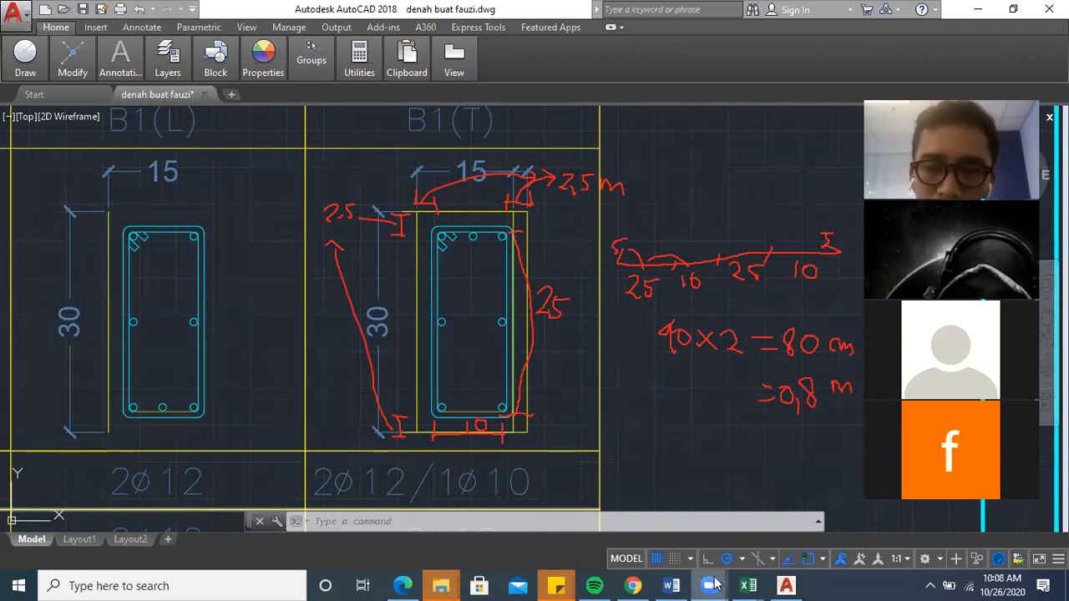
Switch to the MENGHITUNG BERAT TULANGAN workbook in Excel, enter the field stirrup length 0.8 in F12, and clear the red annotations.
{"action": "mouse_move", "coordinate": [754, 585]}
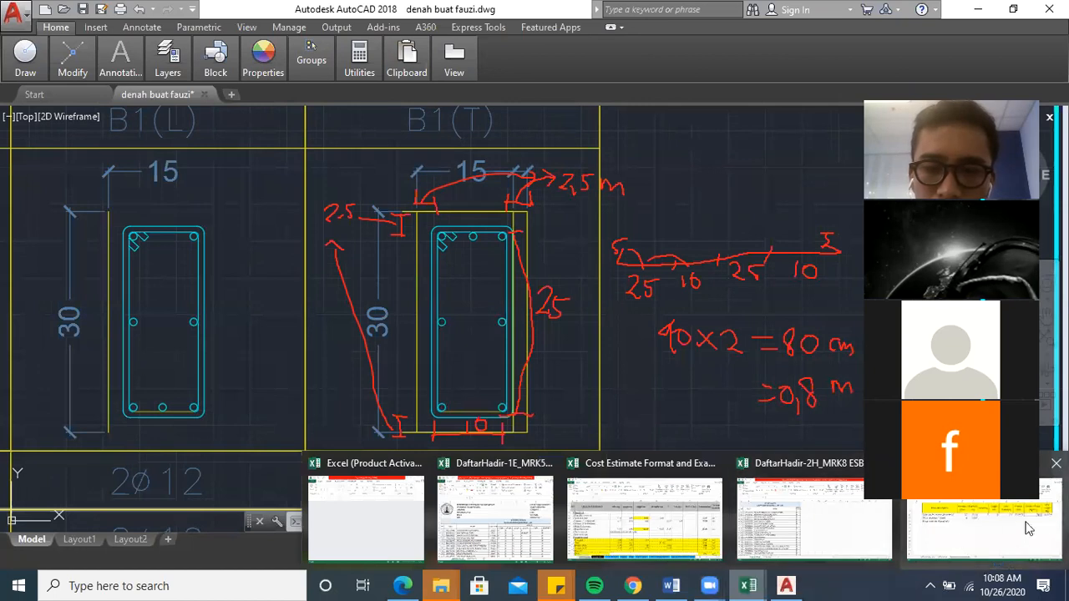
{"action": "left_click", "coordinate": [992, 529]}
{"action": "left_click", "coordinate": [594, 408]}
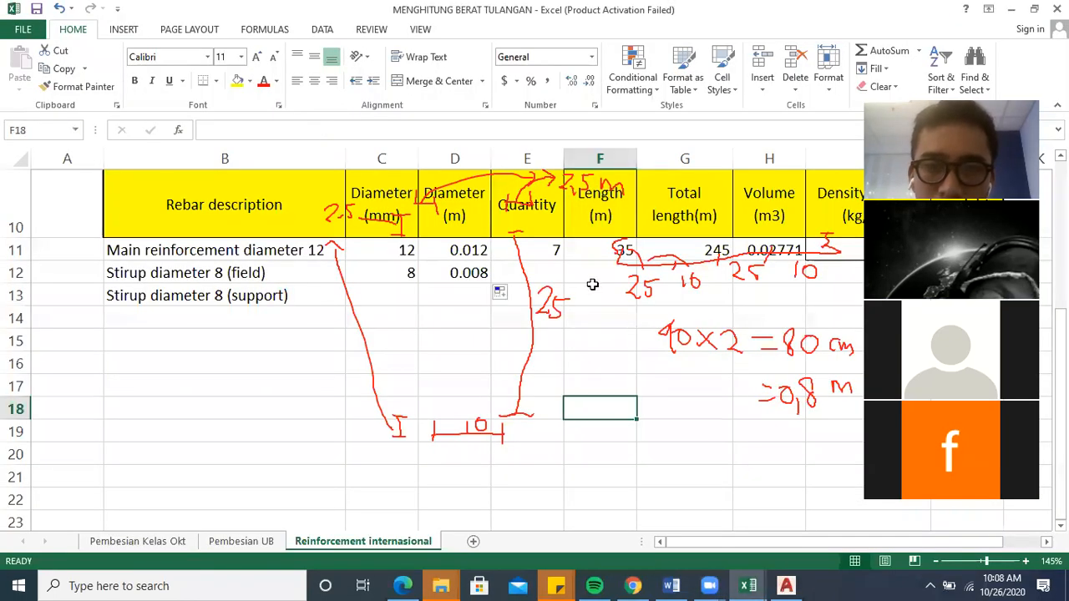
{"action": "left_click", "coordinate": [590, 272]}
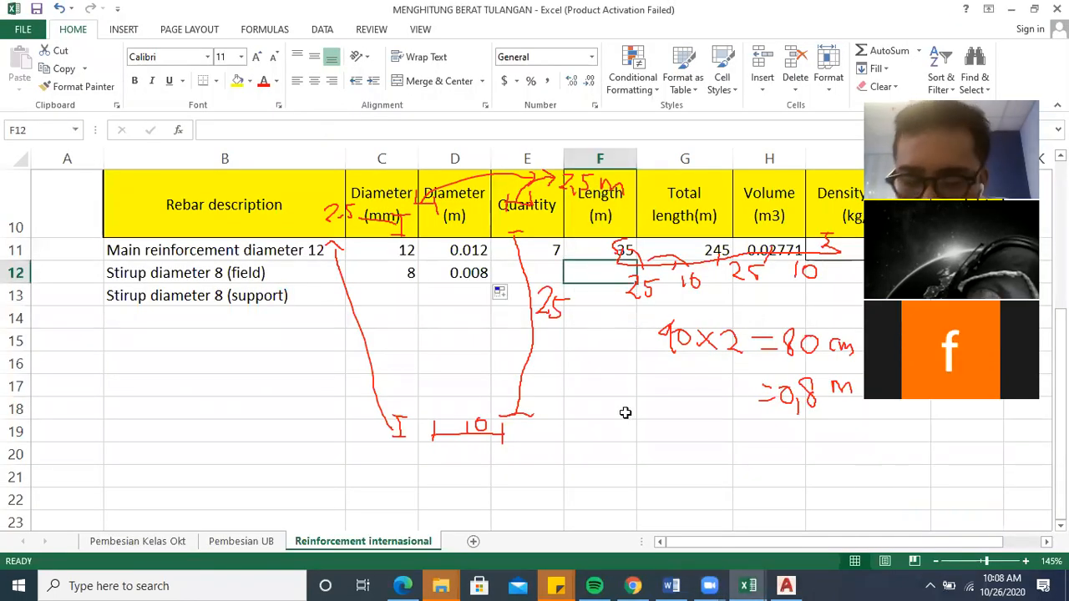
{"action": "type", "text": "0.8"}
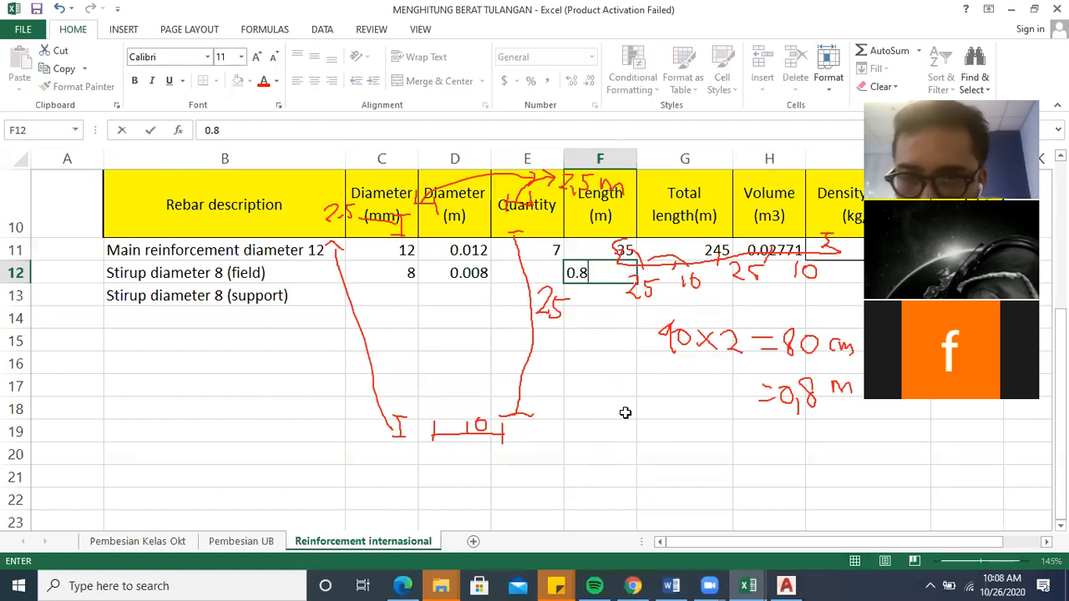
{"action": "key", "text": "Return"}
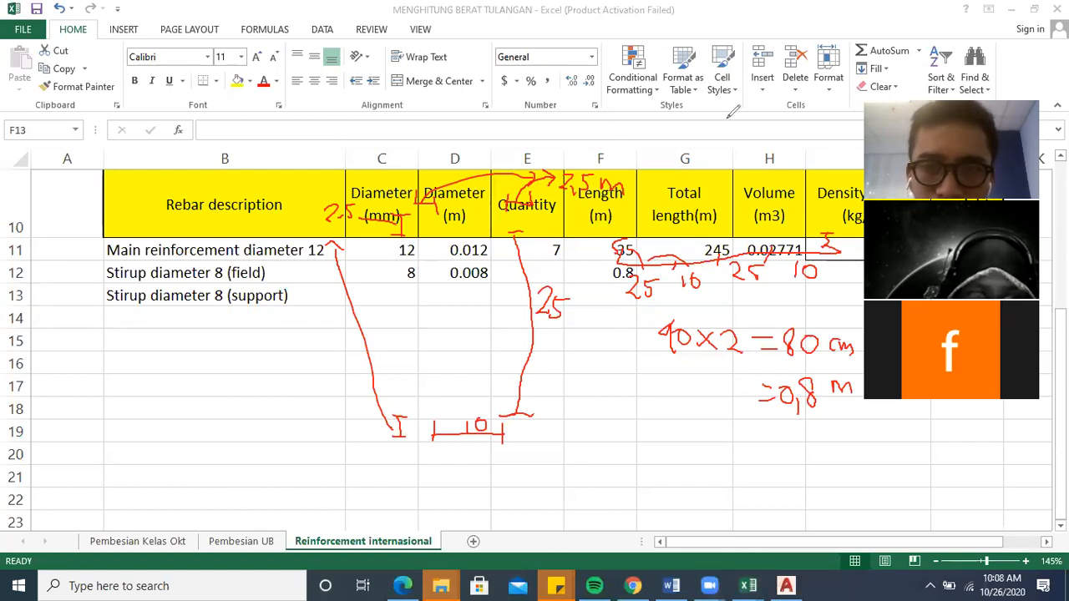
{"action": "left_click", "coordinate": [727, 118]}
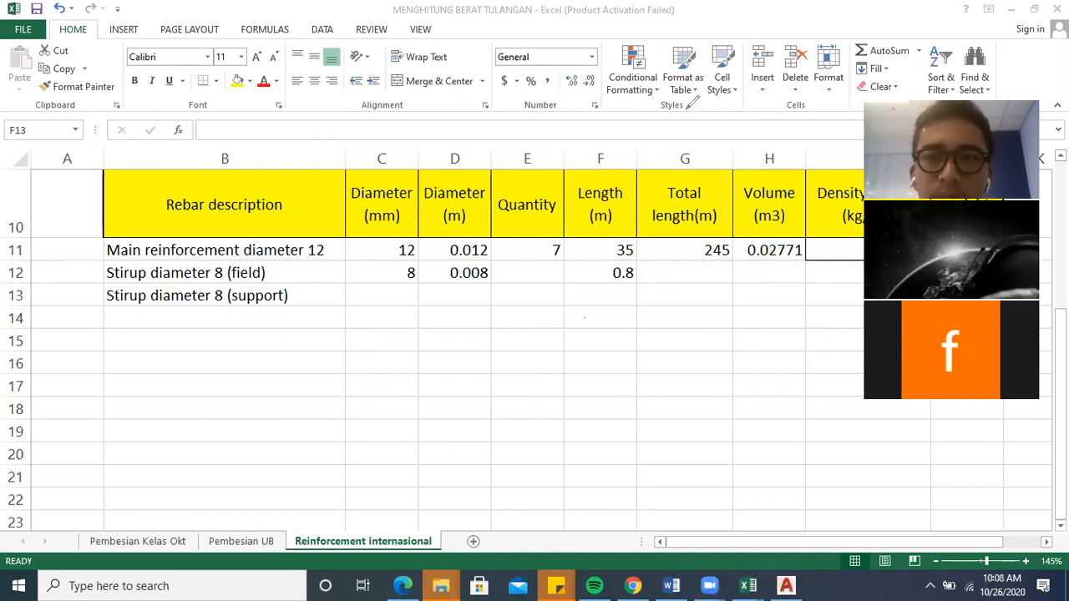
{"action": "left_click", "coordinate": [558, 338]}
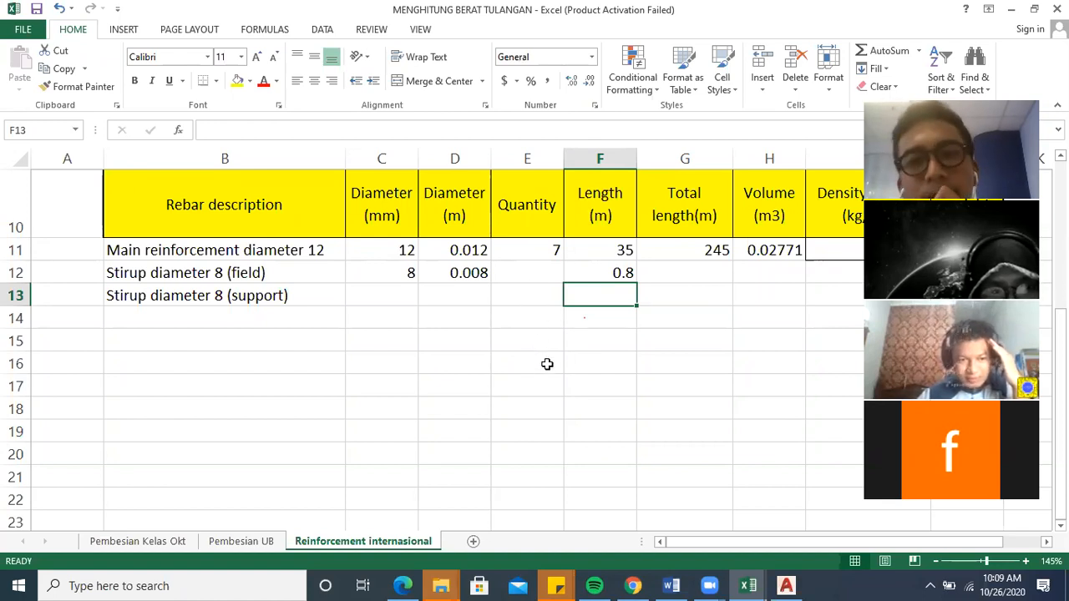
Calculate the field stirrup quantity in E12 with the formula =F11/2/0.15.
{"action": "left_click", "coordinate": [538, 275]}
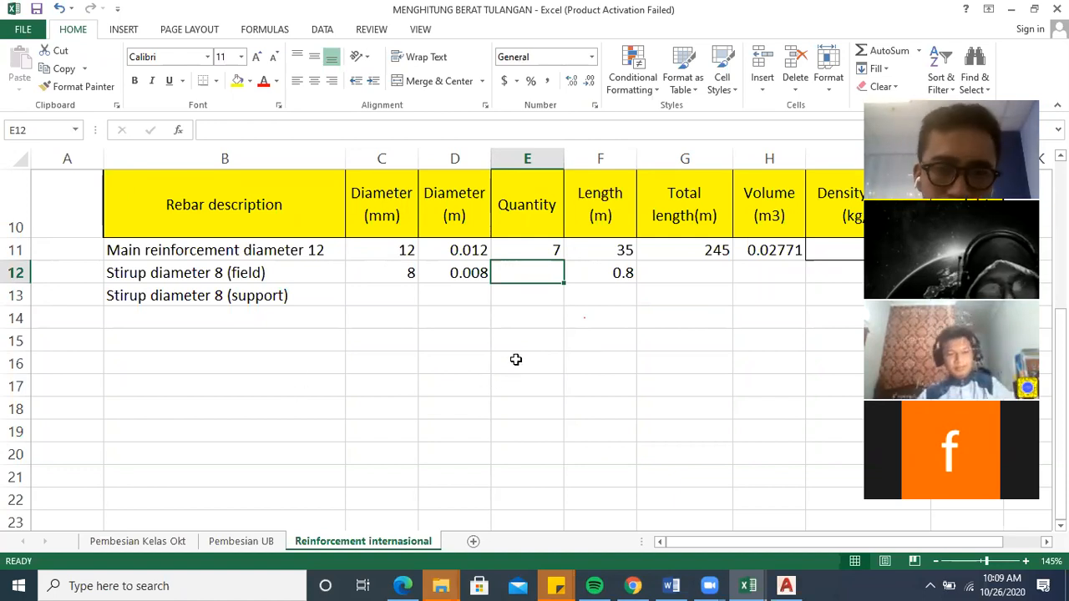
{"action": "scroll", "coordinate": [516, 360], "scroll_direction": "up", "scroll_amount": 3}
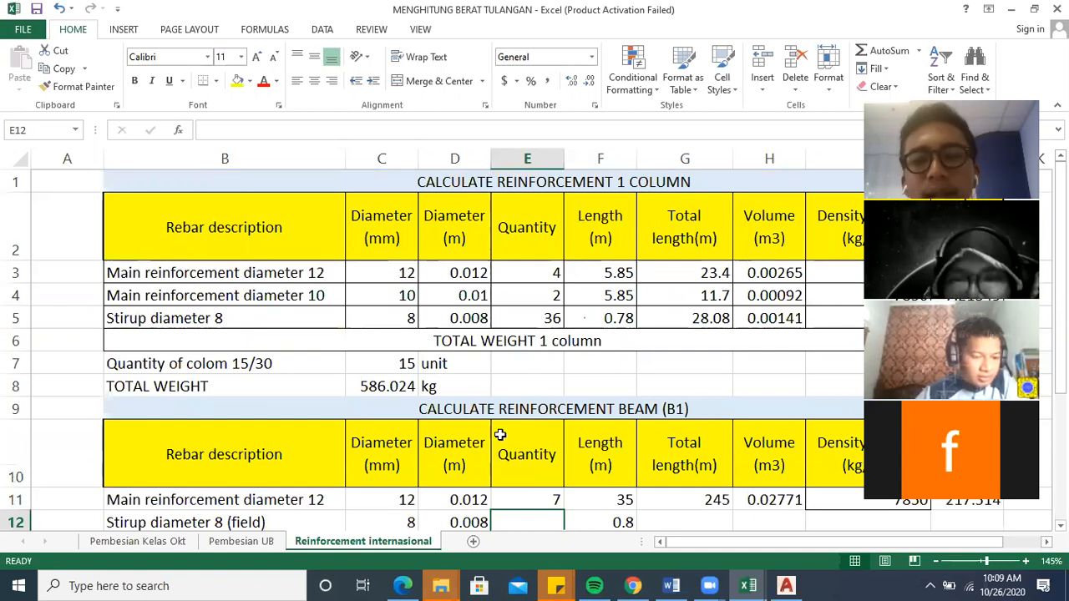
{"action": "scroll", "coordinate": [501, 434], "scroll_direction": "down", "scroll_amount": 1}
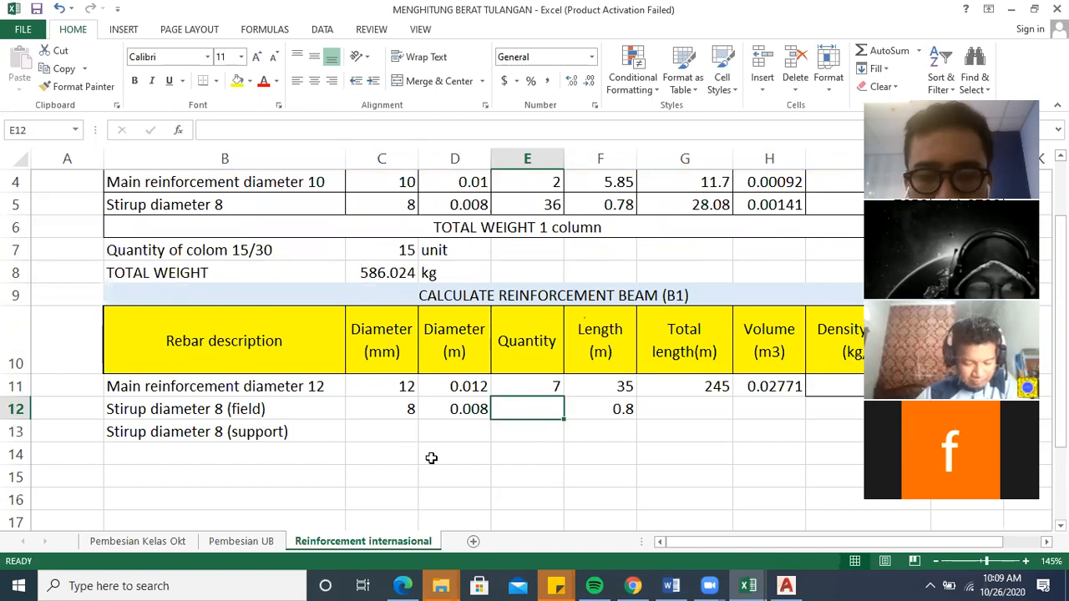
{"action": "type", "text": "="}
{"action": "key", "text": "Right"}
{"action": "key", "text": "Up"}
{"action": "type", "text": "/2"}
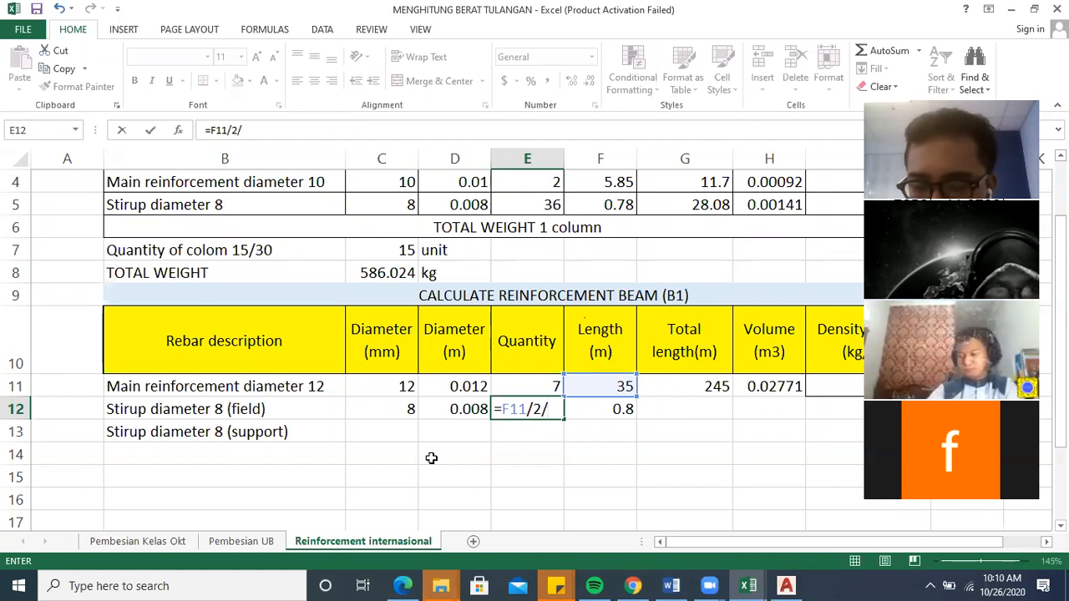
{"action": "type", "text": "0.15"}
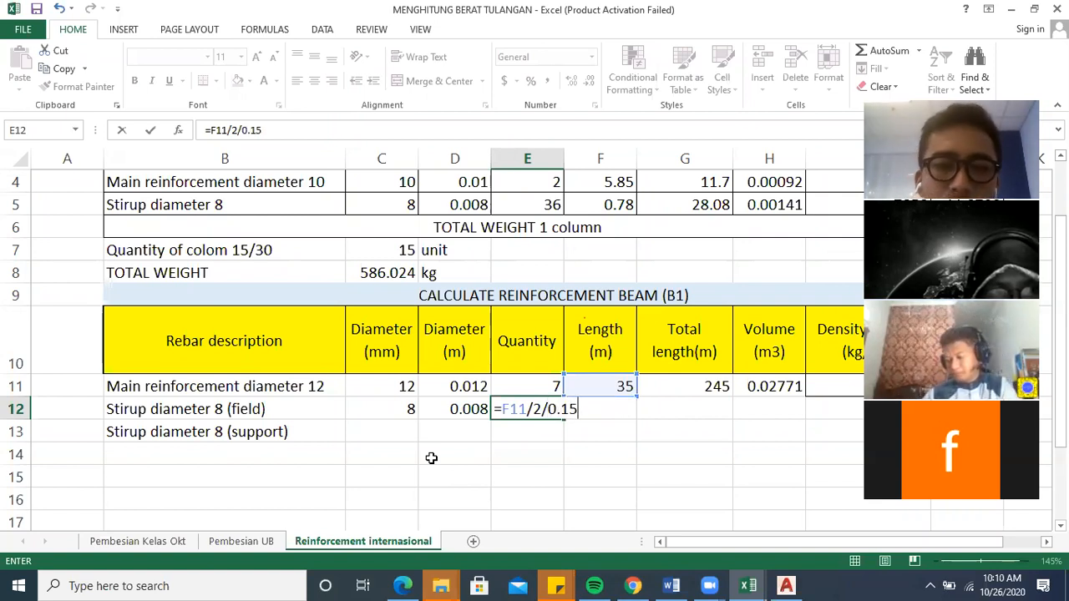
{"action": "key", "text": "Return"}
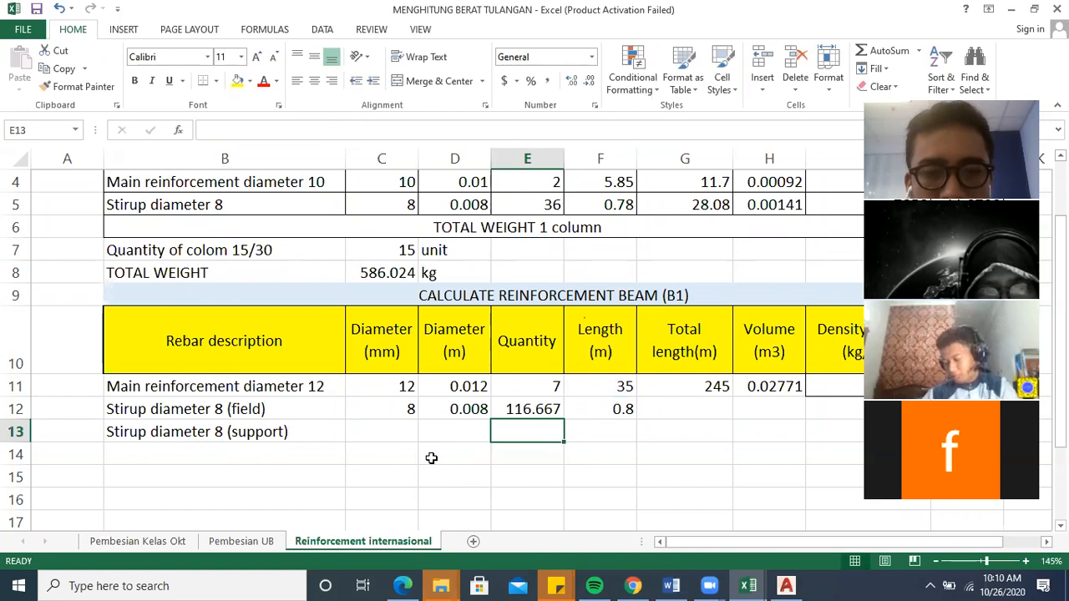
Calculate the field stirrups' total length in G12 with the formula =E12*F12.
{"action": "key", "text": "Up"}
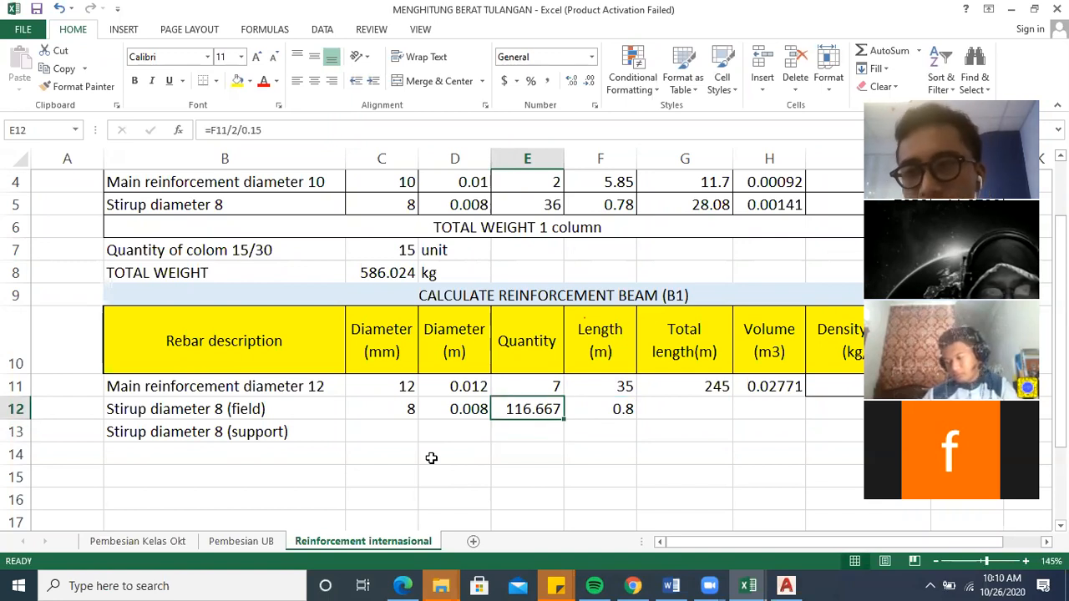
{"action": "key", "text": "Right"}
{"action": "key", "text": "Right"}
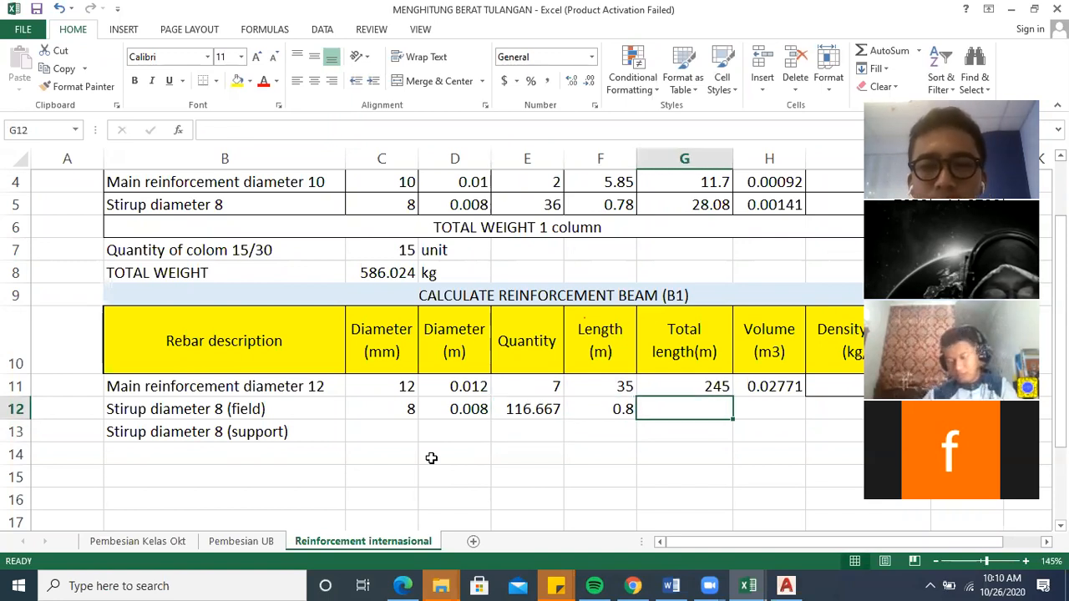
{"action": "type", "text": "="}
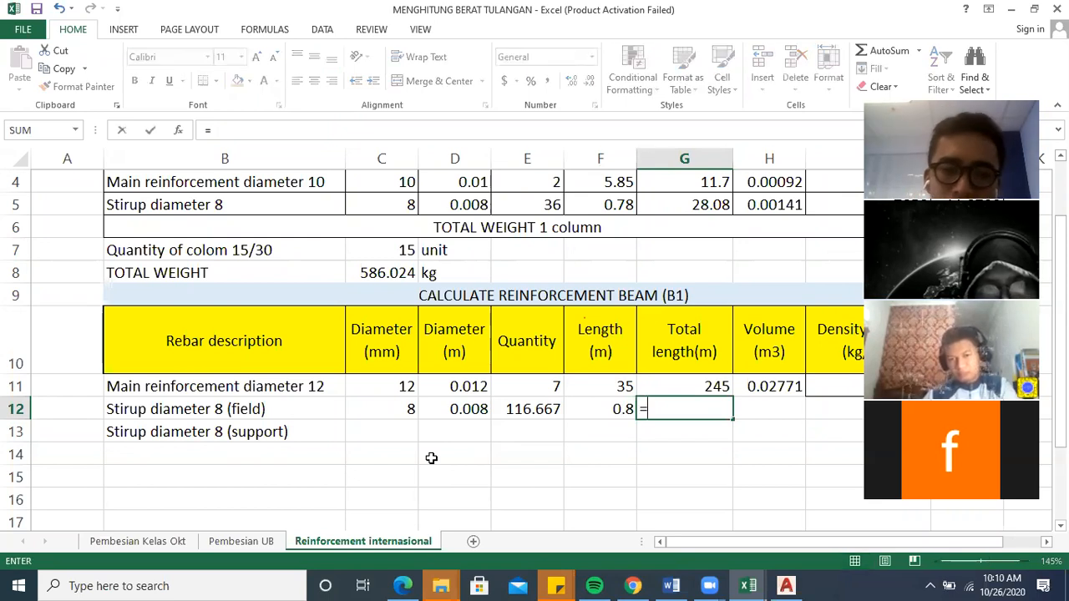
{"action": "key", "text": "Left"}
{"action": "key", "text": "Left"}
{"action": "type", "text": "*"}
{"action": "key", "text": "Left"}
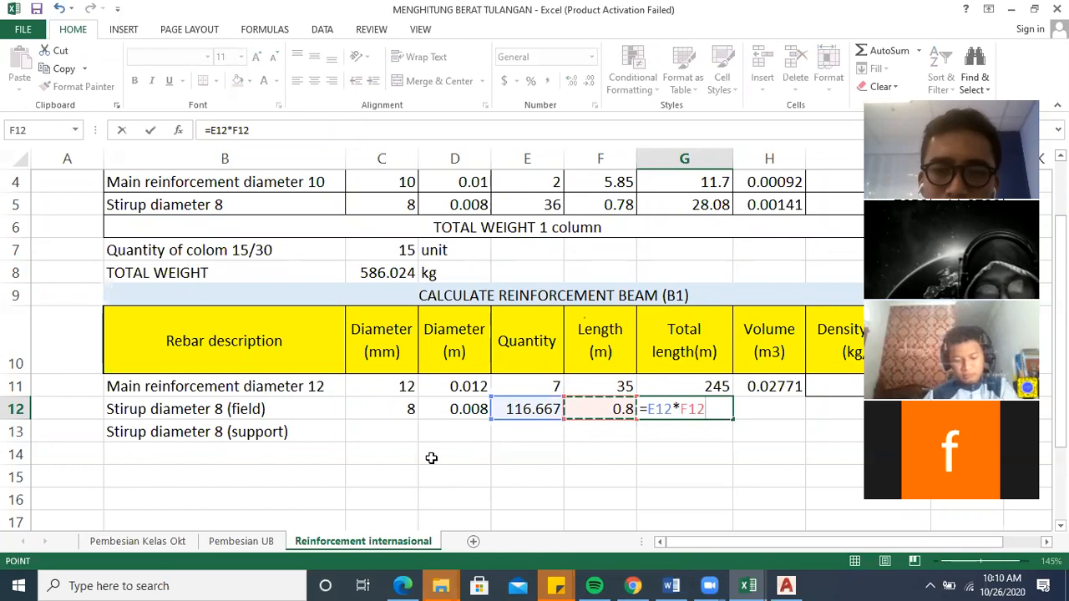
{"action": "key", "text": "Return"}
{"action": "key", "text": "Up"}
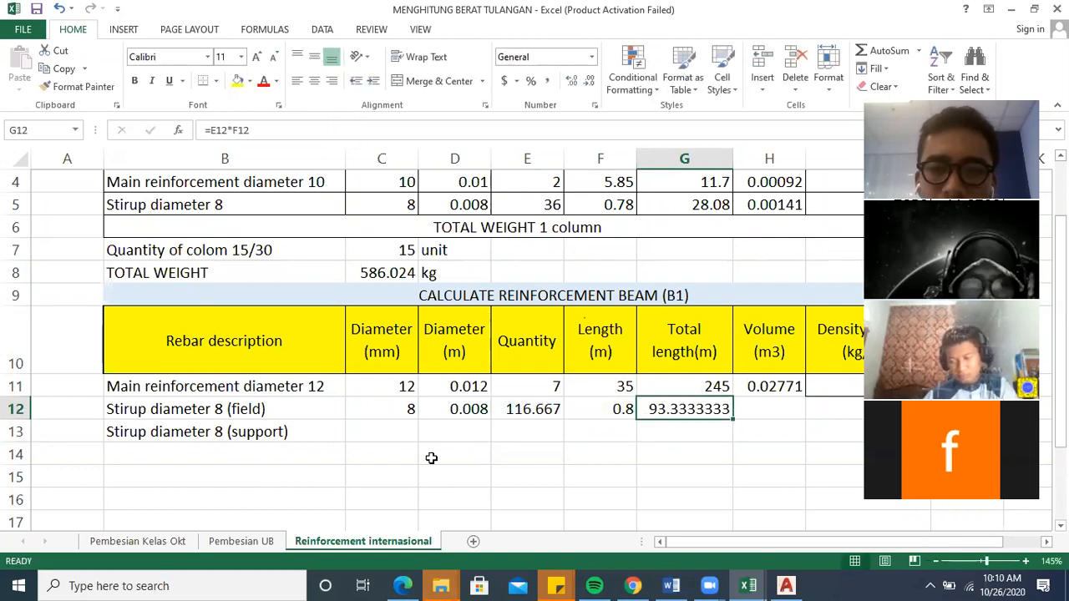
Fill the volume formula from H11 into H12 and the steel density 7850 from I11 into I12.
{"action": "key", "text": "Right"}
{"action": "key", "text": "Up"}
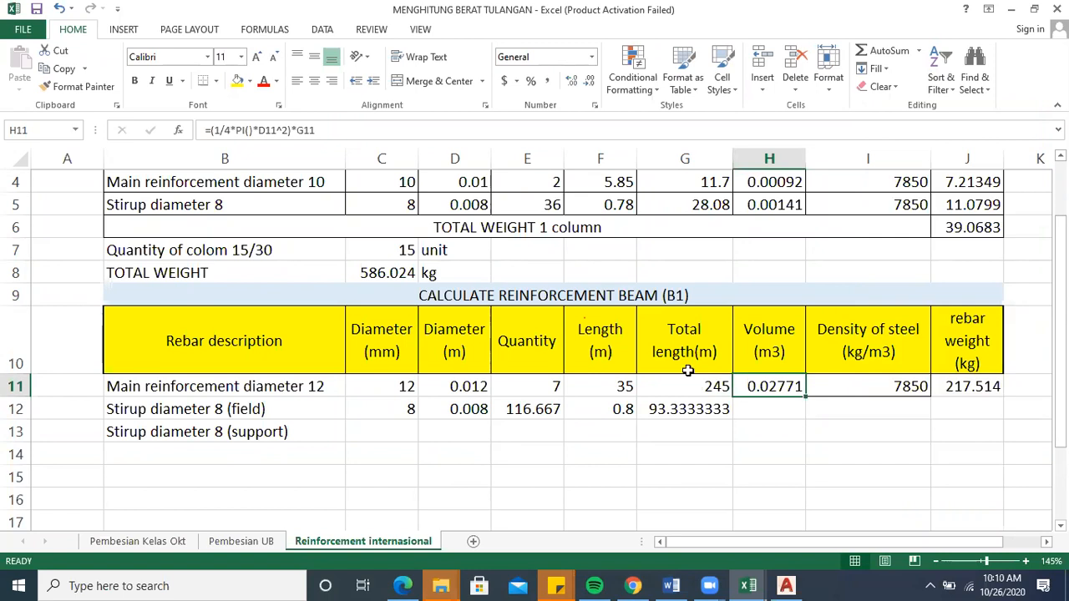
{"action": "left_click_drag", "start_coordinate": [804, 395], "coordinate": [810, 422]}
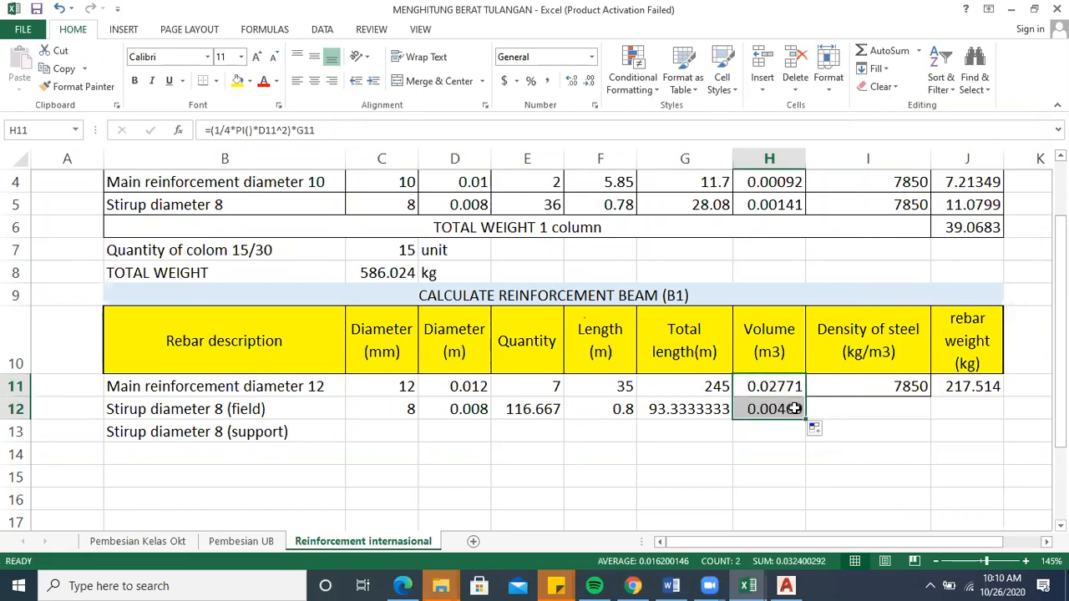
{"action": "left_click", "coordinate": [762, 472]}
{"action": "left_click", "coordinate": [880, 382]}
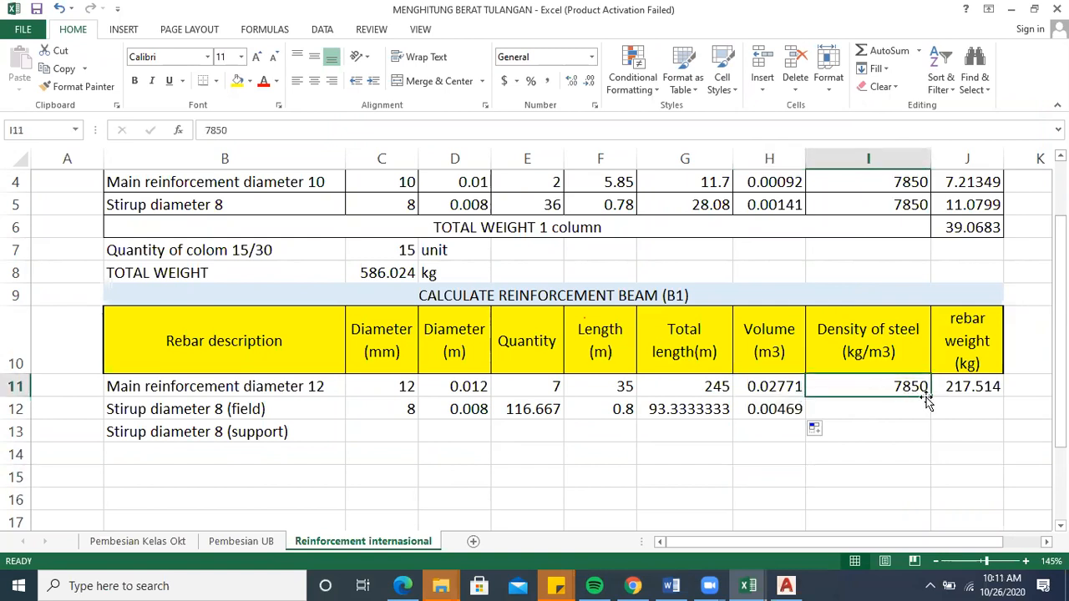
{"action": "left_click_drag", "start_coordinate": [927, 403], "coordinate": [934, 423]}
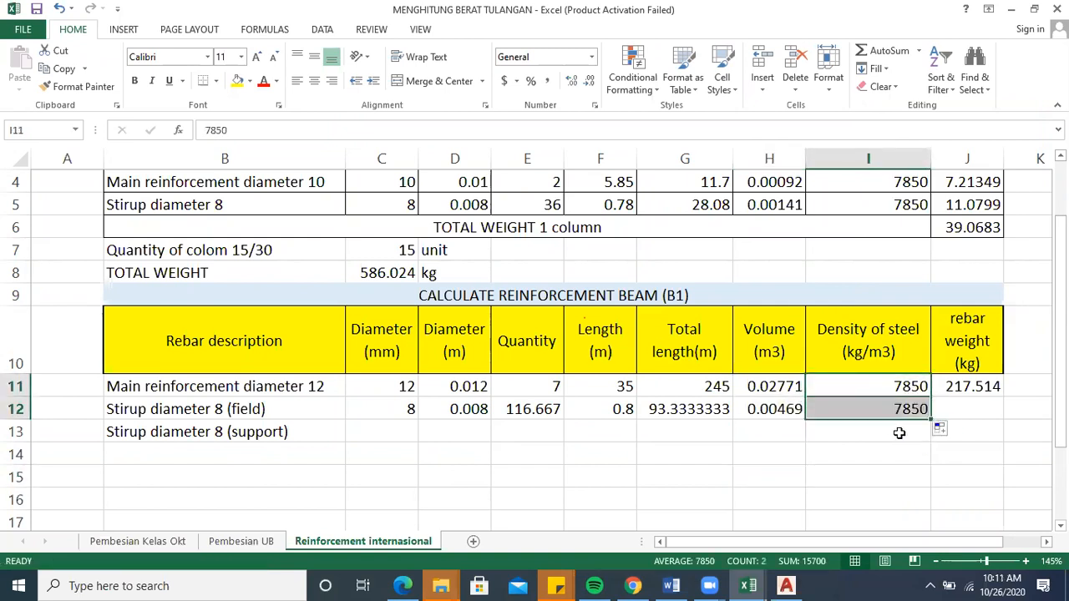
{"action": "left_click", "coordinate": [835, 408]}
Fill the rebar weight formula from J11 into J12 and check the cells it references.
{"action": "left_click", "coordinate": [974, 389]}
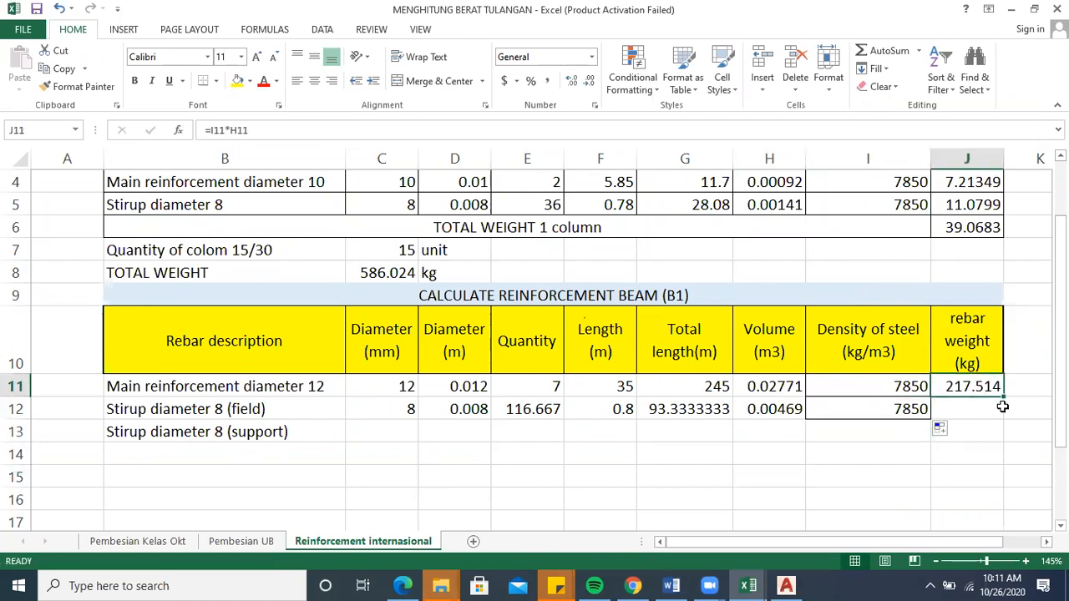
{"action": "left_click_drag", "start_coordinate": [1004, 399], "coordinate": [1005, 426]}
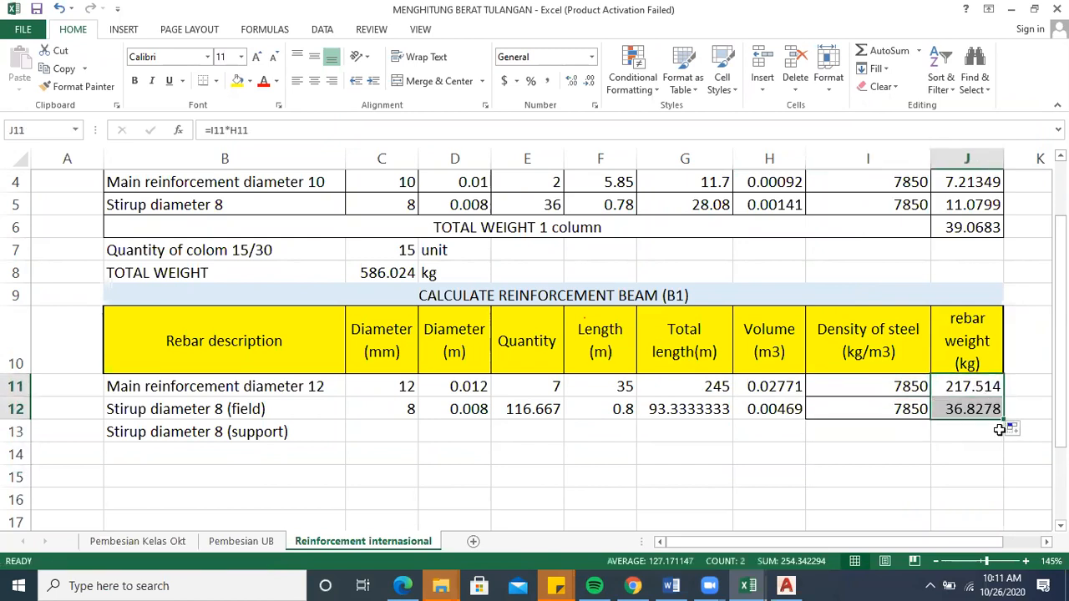
{"action": "left_click", "coordinate": [961, 411]}
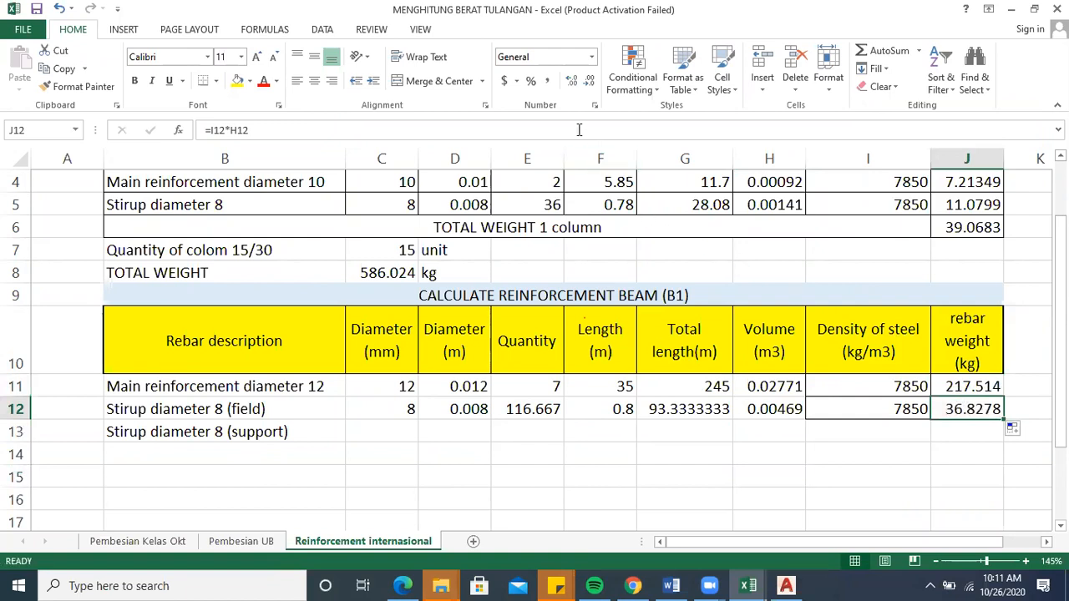
{"action": "key", "text": "F2"}
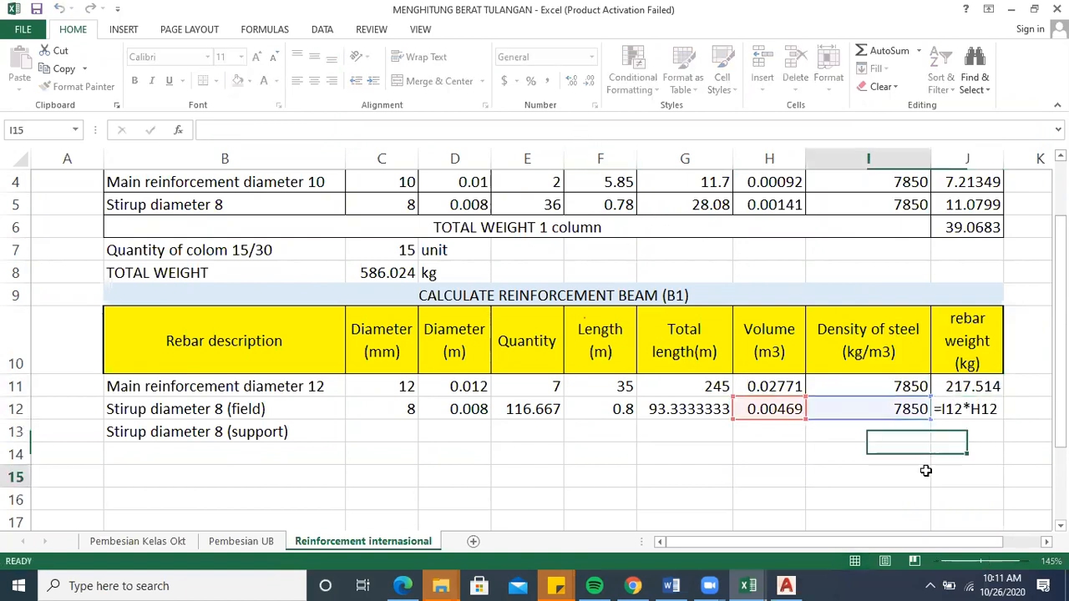
Fill the stirrup diameters from C12 and D12 down into the support stirrup row, C13 and D13.
{"action": "key", "text": "Escape"}
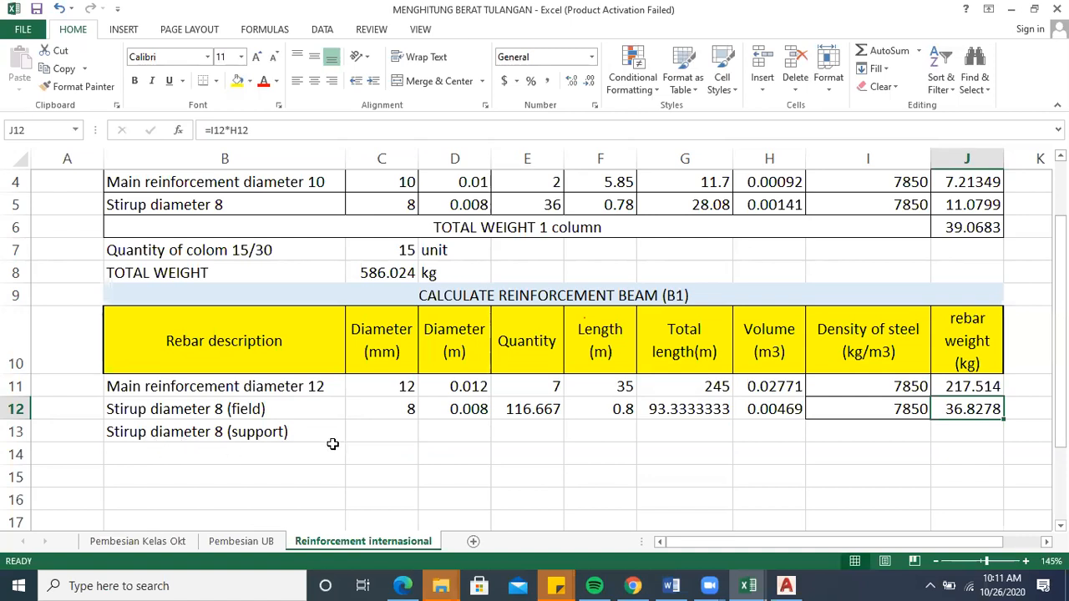
{"action": "left_click", "coordinate": [401, 409]}
{"action": "left_click_drag", "start_coordinate": [417, 417], "coordinate": [419, 434]}
{"action": "left_click", "coordinate": [443, 406]}
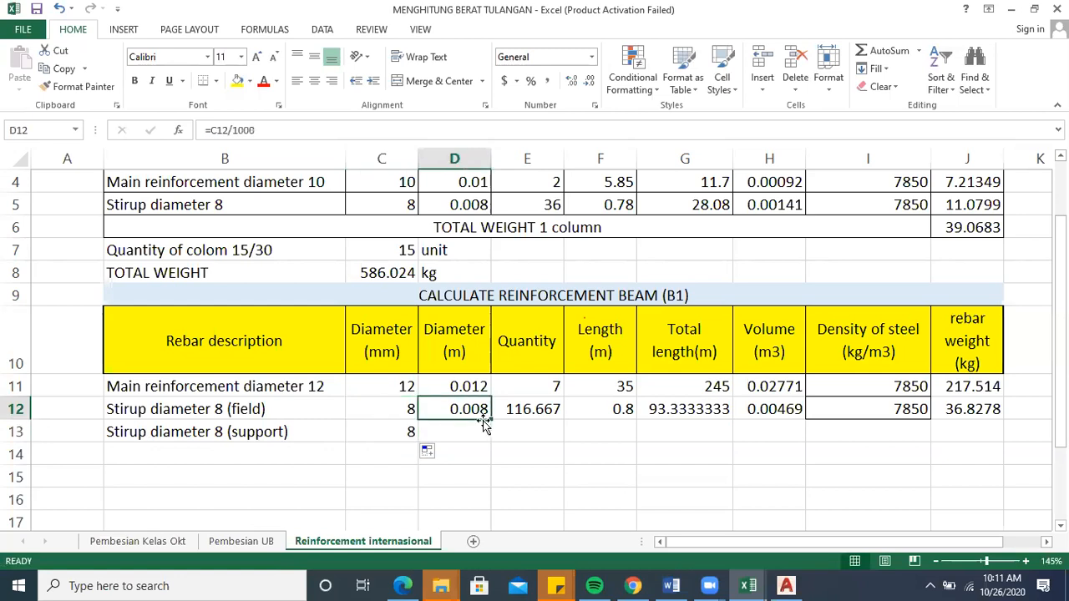
{"action": "left_click_drag", "start_coordinate": [490, 423], "coordinate": [490, 443]}
Calculate the support stirrup quantity in E13 with the formula =F11/2/0.15.
{"action": "left_click", "coordinate": [527, 432]}
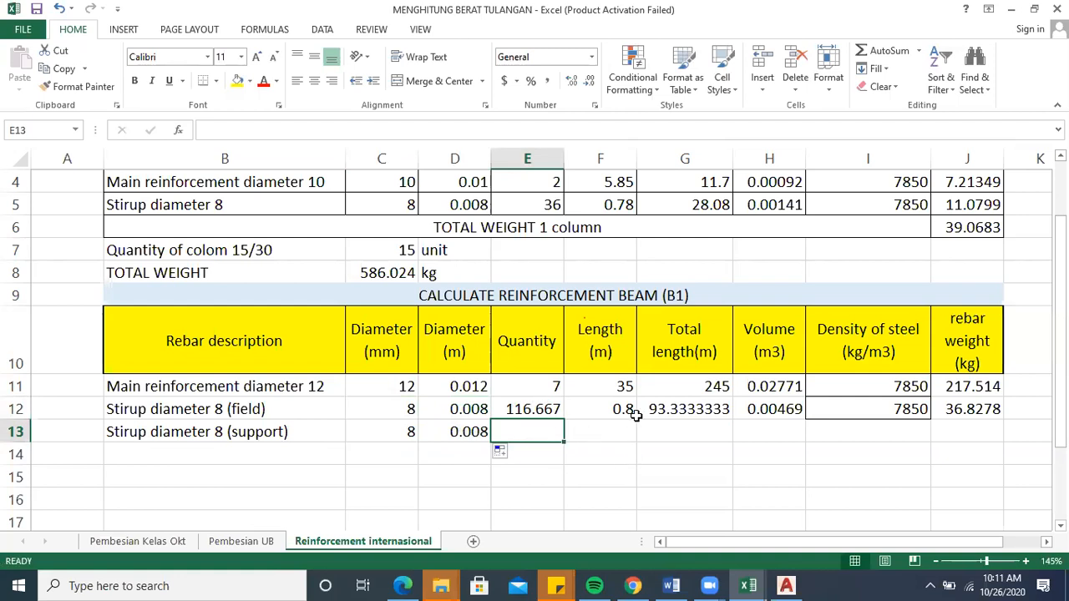
{"action": "type", "text": "="}
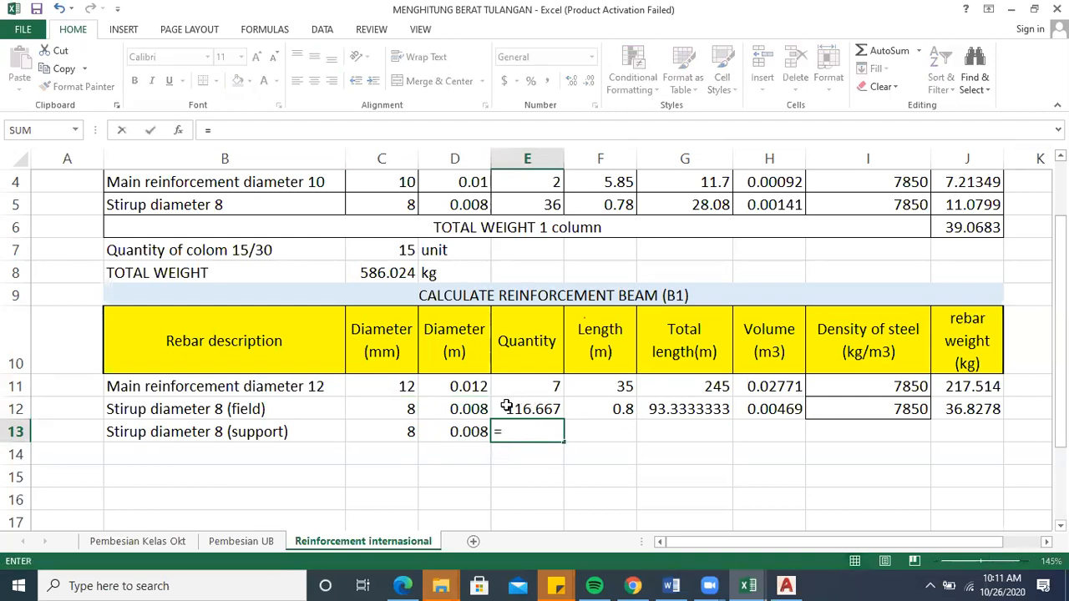
{"action": "left_click", "coordinate": [601, 385]}
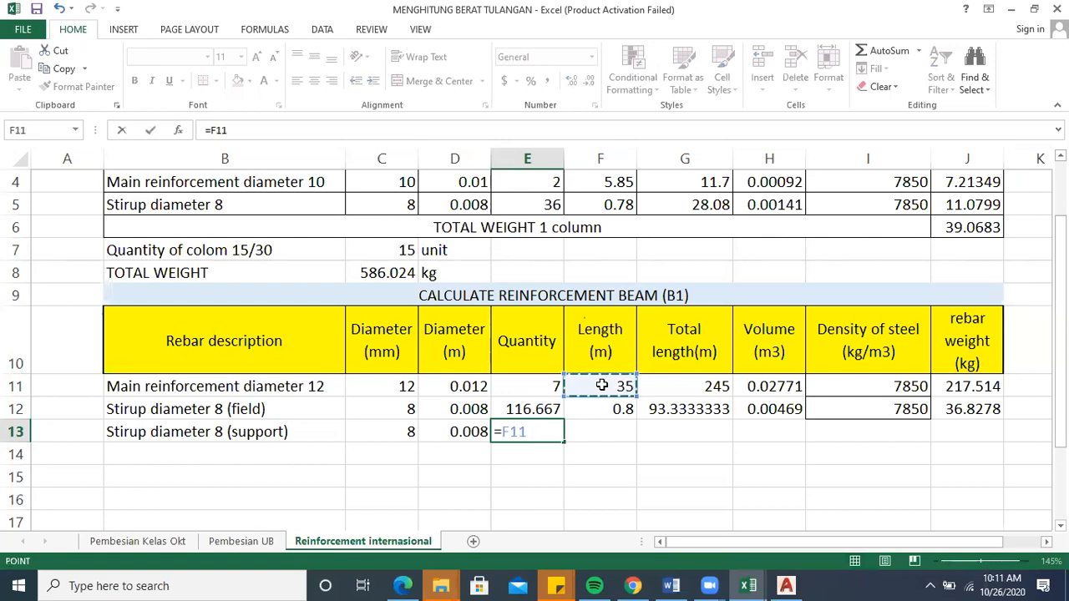
{"action": "type", "text": "/2/"}
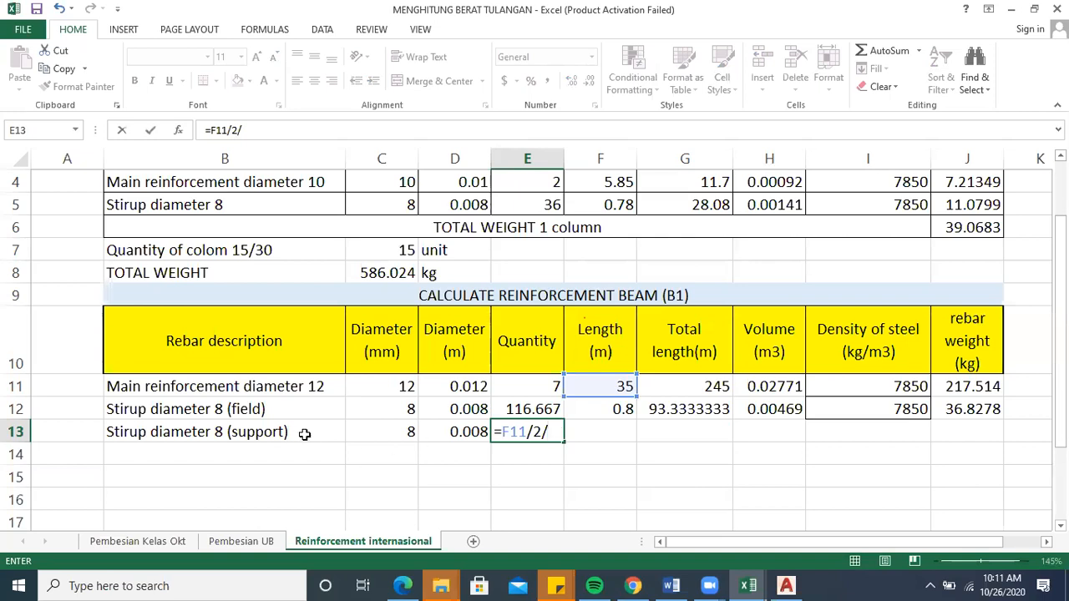
{"action": "type", "text": "15"}
{"action": "key", "text": "Return"}
{"action": "left_click", "coordinate": [511, 433]}
Change the stirrup spacing in the field quantity formula in E12 to 0.2.
{"action": "left_click", "coordinate": [507, 408]}
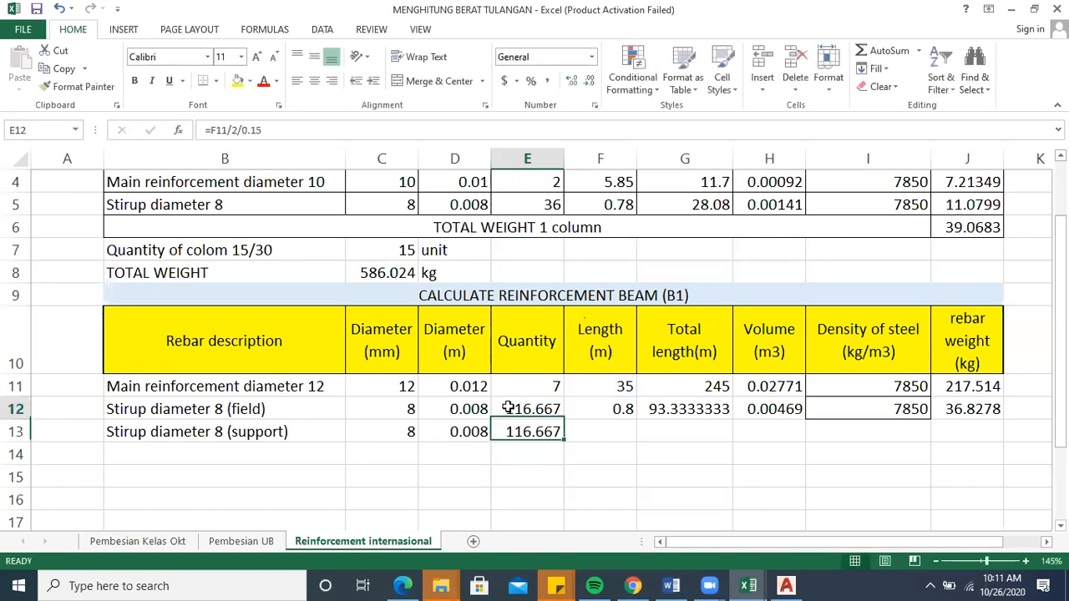
{"action": "left_click", "coordinate": [275, 128]}
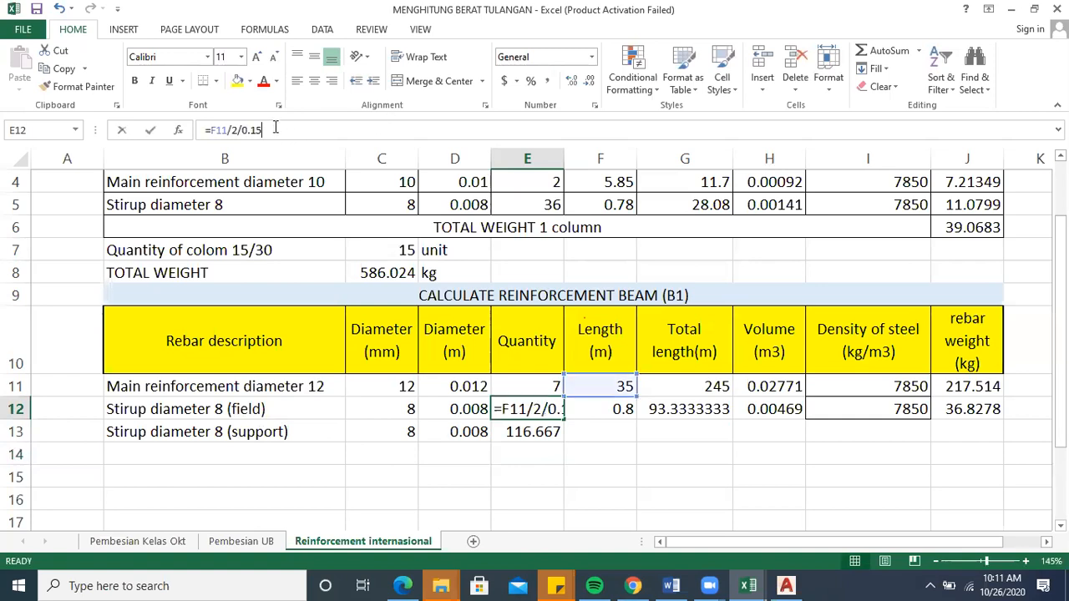
{"action": "key", "text": "BackSpace"}
{"action": "key", "text": "BackSpace"}
{"action": "type", "text": "15"}
{"action": "key", "text": "Return"}
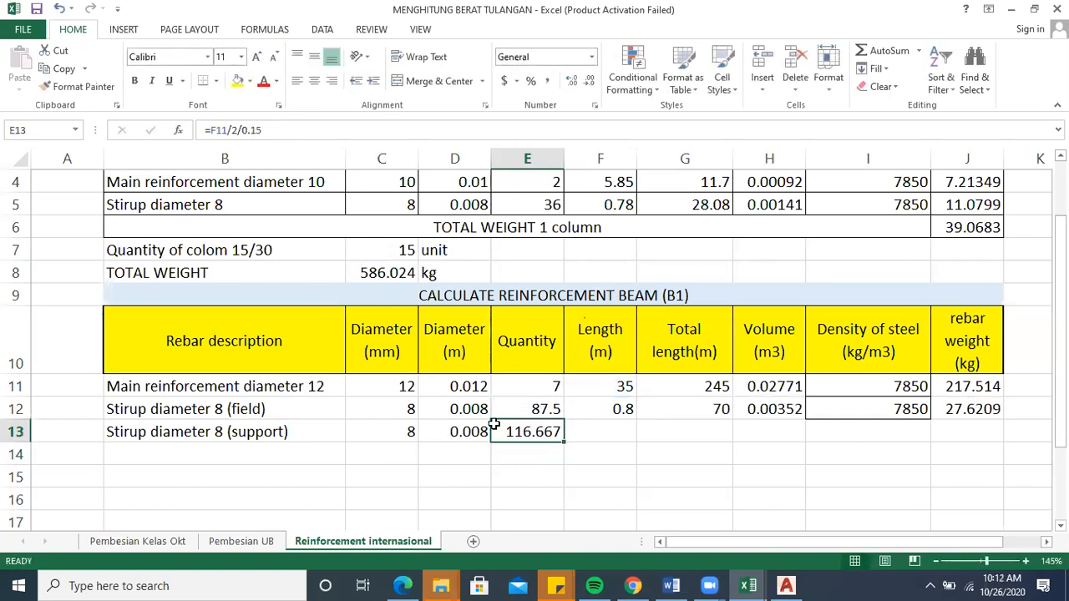
Switch to AutoCAD to check the stirrup spacing notes in the section table, and return to the Excel worksheet.
{"action": "left_click", "coordinate": [785, 585]}
{"action": "scroll", "coordinate": [527, 368], "scroll_direction": "down", "scroll_amount": 2}
{"action": "left_click_drag", "start_coordinate": [527, 368], "coordinate": [617, 225]}
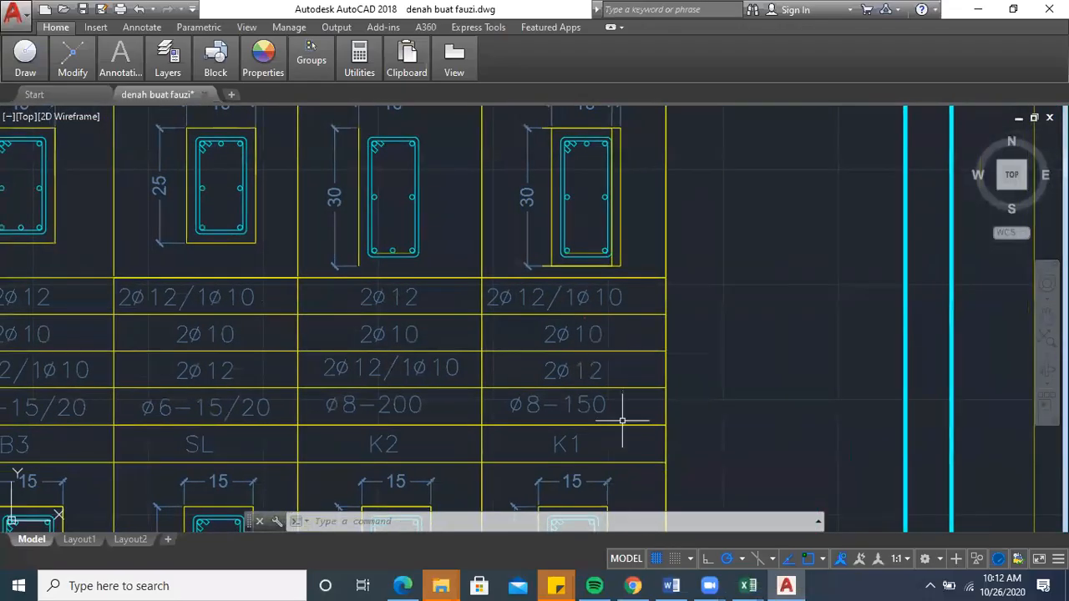
{"action": "left_click", "coordinate": [394, 400]}
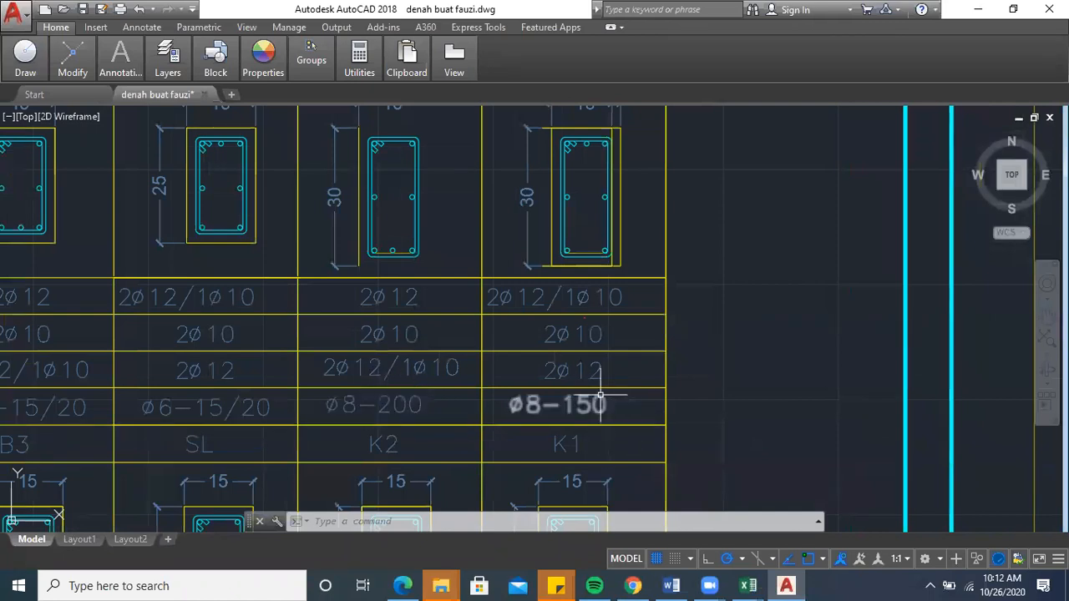
{"action": "left_click", "coordinate": [977, 10]}
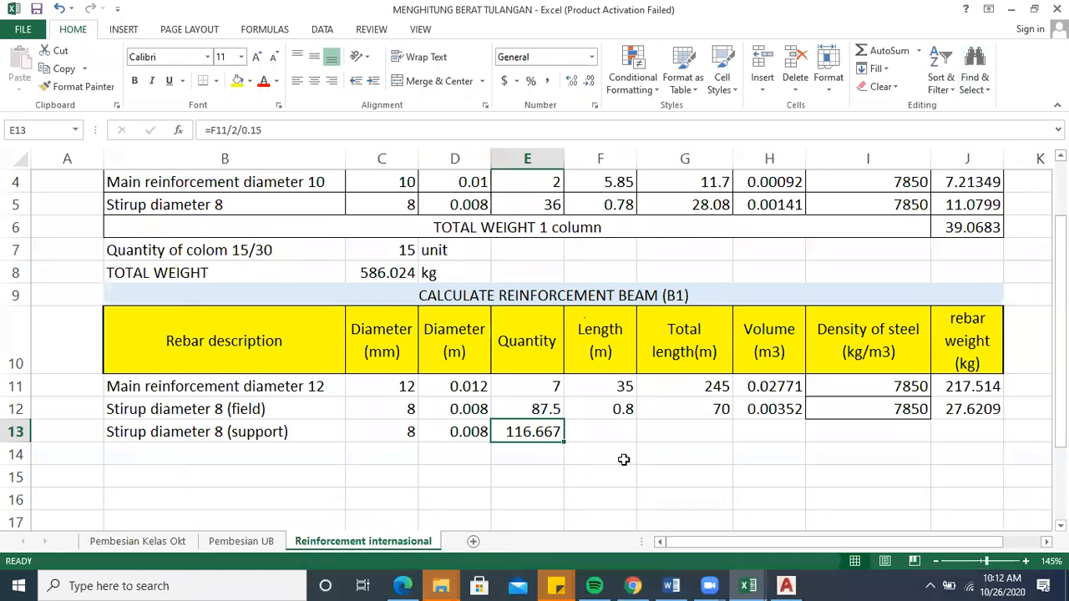
Fill the 0.8 stirrup length into F13 and the total length formula into G13, and check the cells it references.
{"action": "left_click", "coordinate": [614, 409]}
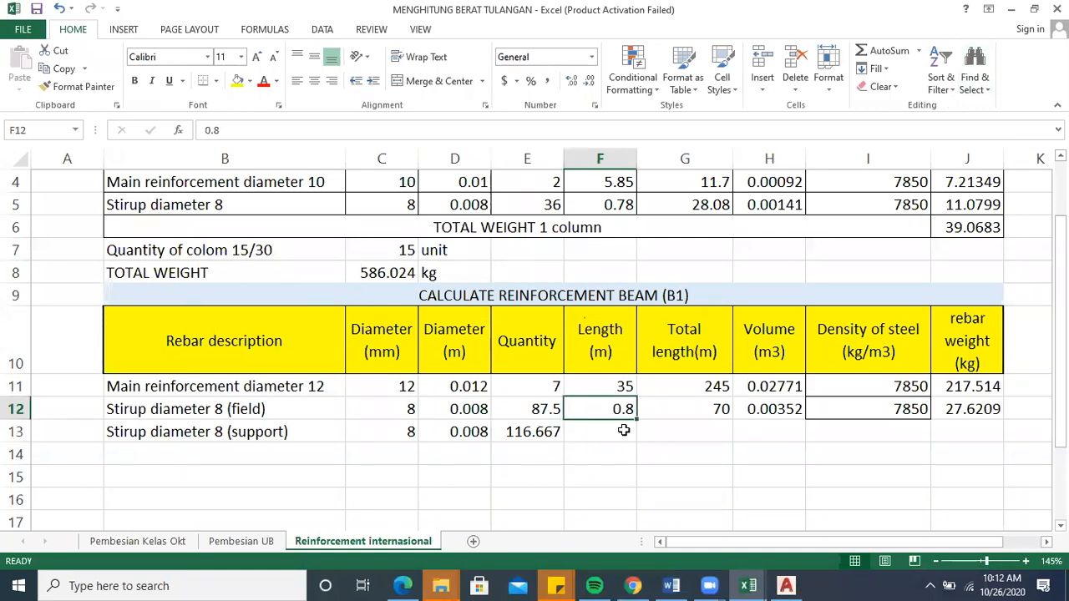
{"action": "left_click_drag", "start_coordinate": [634, 420], "coordinate": [635, 447]}
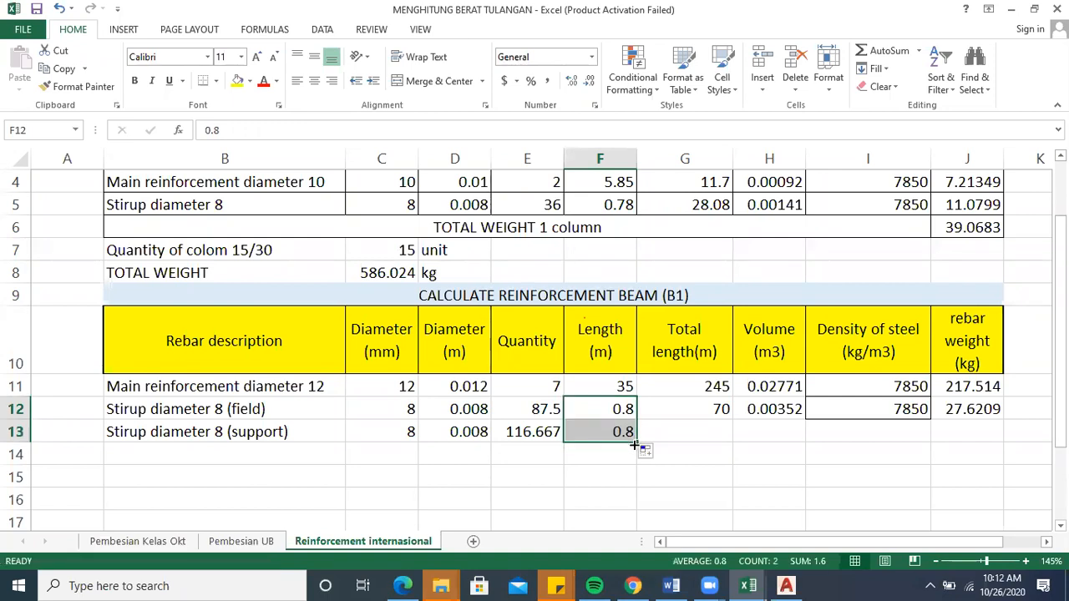
{"action": "left_click", "coordinate": [694, 409]}
{"action": "left_click_drag", "start_coordinate": [731, 415], "coordinate": [730, 445]}
{"action": "left_click", "coordinate": [706, 431]}
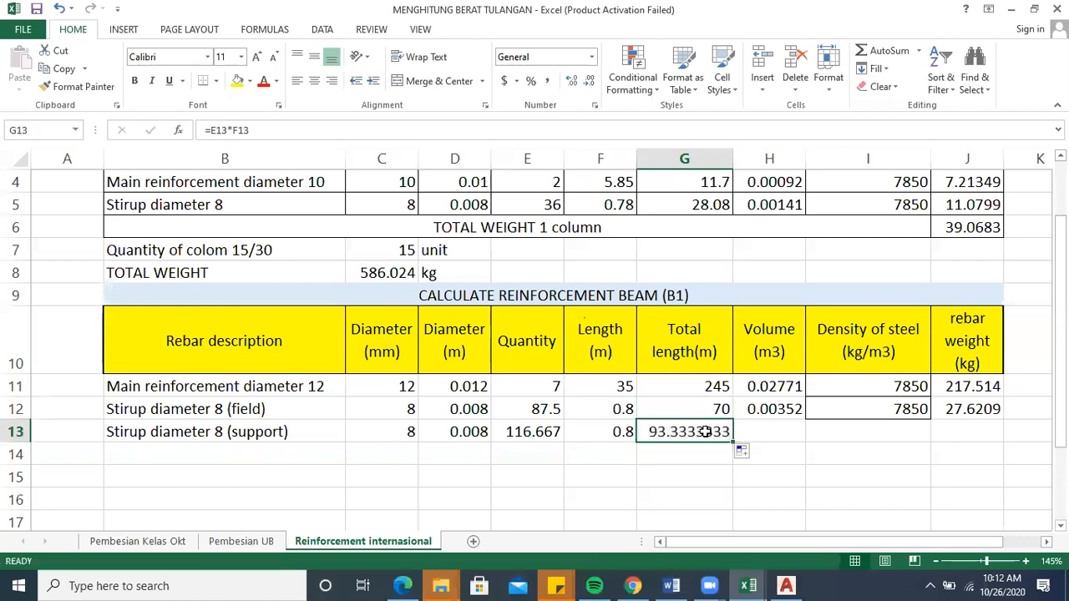
{"action": "left_click", "coordinate": [415, 132]}
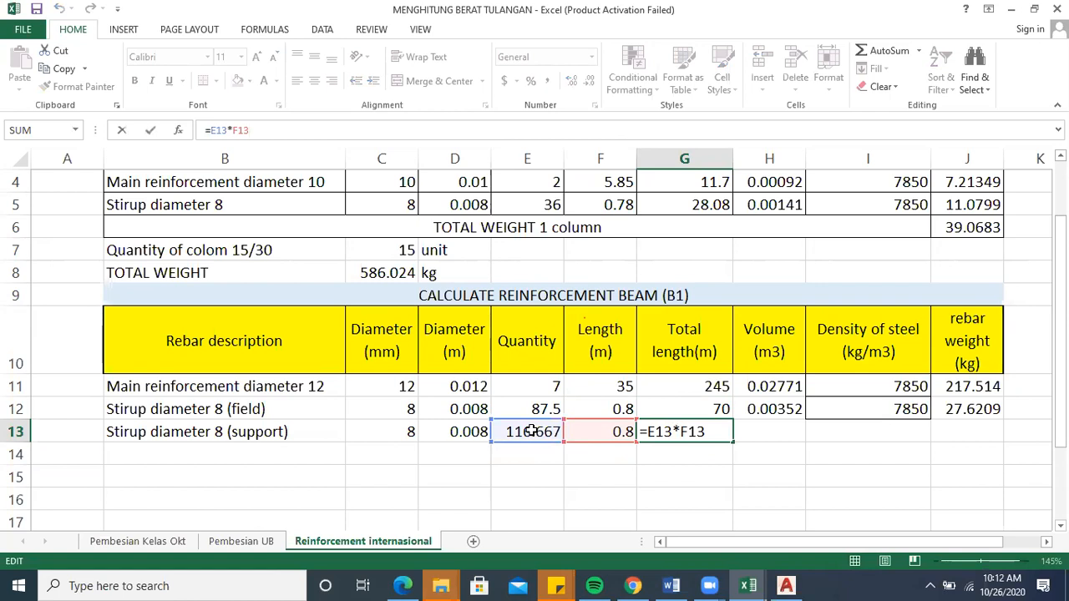
{"action": "left_click", "coordinate": [665, 477]}
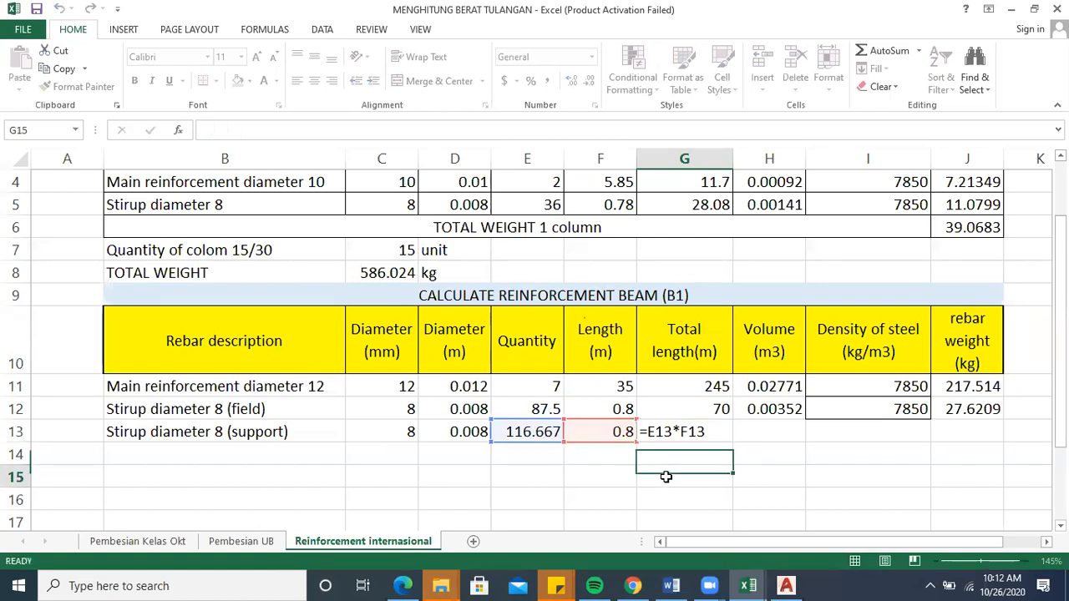
{"action": "left_click", "coordinate": [680, 427]}
Fill the volume formula from H12 into H13 and the steel density 7850 from I12 into I13.
{"action": "left_click", "coordinate": [762, 426]}
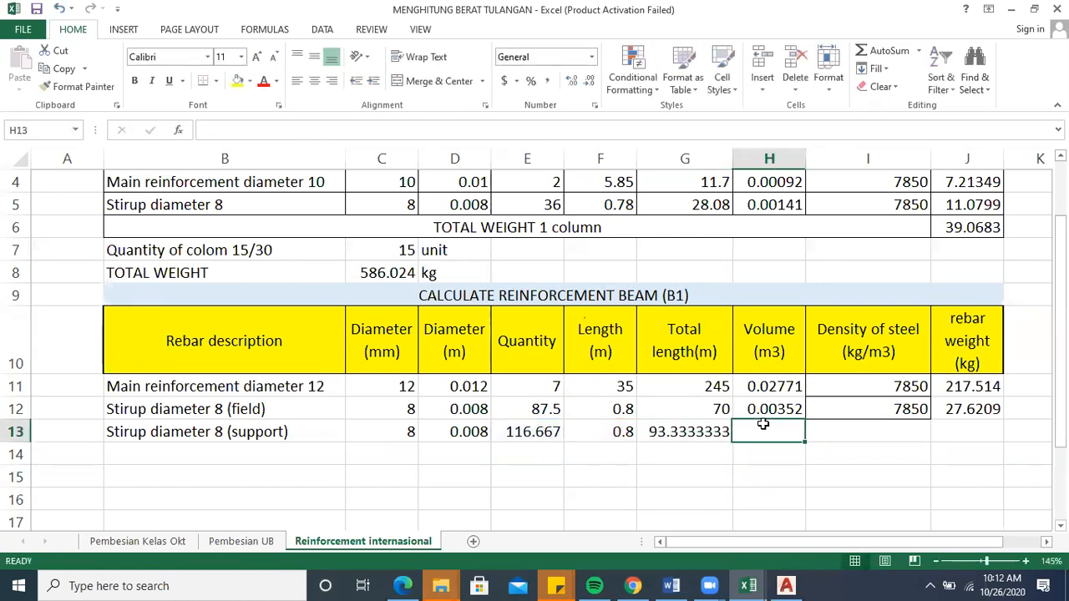
{"action": "left_click", "coordinate": [772, 409]}
{"action": "left_click_drag", "start_coordinate": [803, 417], "coordinate": [804, 440]}
{"action": "left_click", "coordinate": [761, 433]}
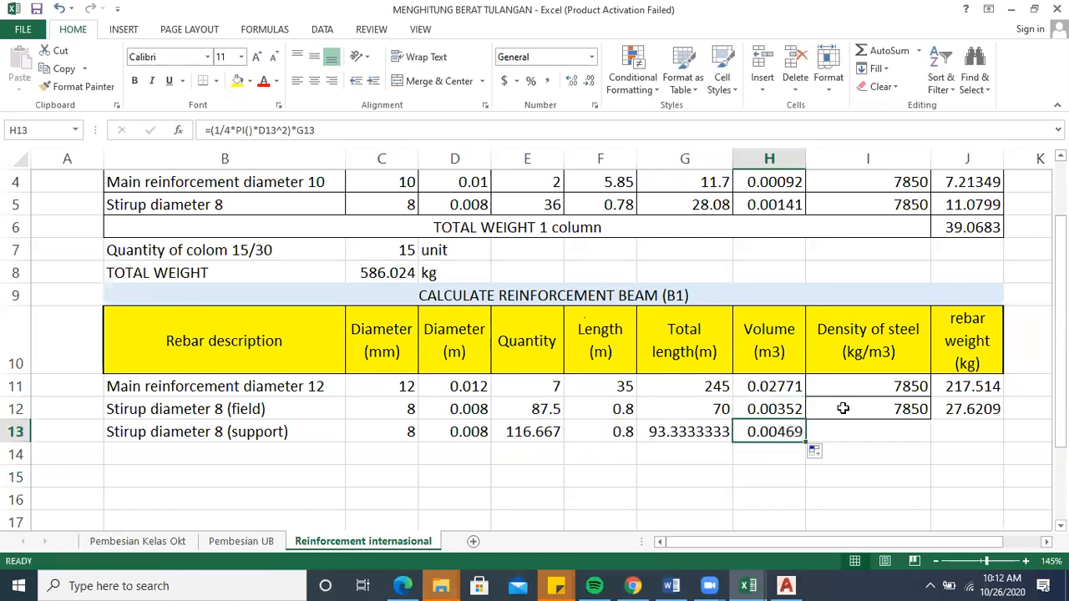
{"action": "left_click", "coordinate": [850, 409]}
{"action": "left_click_drag", "start_coordinate": [928, 418], "coordinate": [932, 446]}
Fill the rebar weight formula from J12 into J13 and check the cells it references.
{"action": "left_click", "coordinate": [994, 415]}
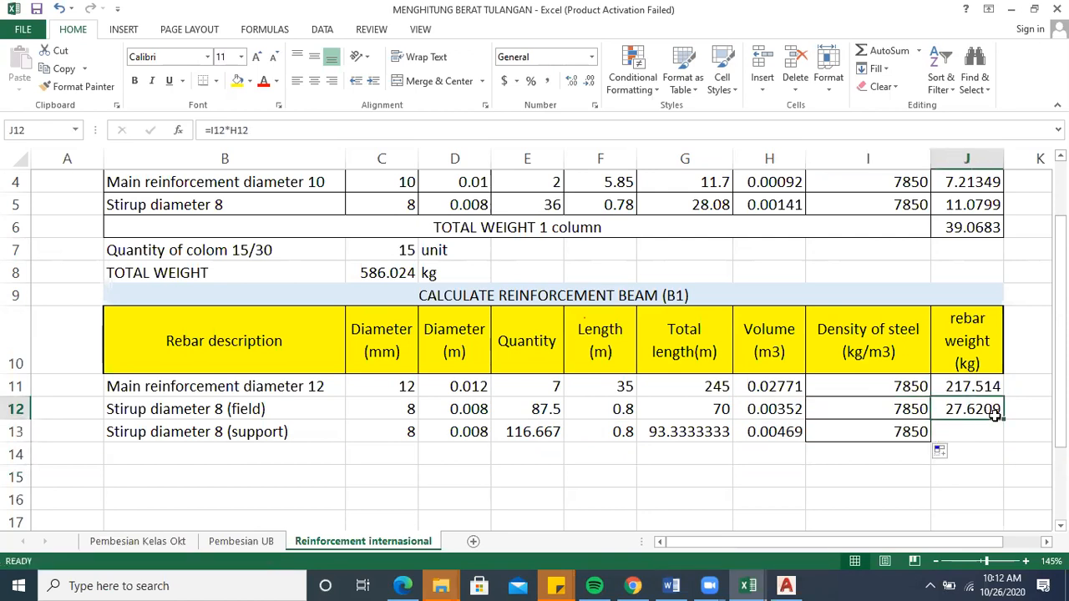
{"action": "left_click_drag", "start_coordinate": [1002, 420], "coordinate": [1005, 447]}
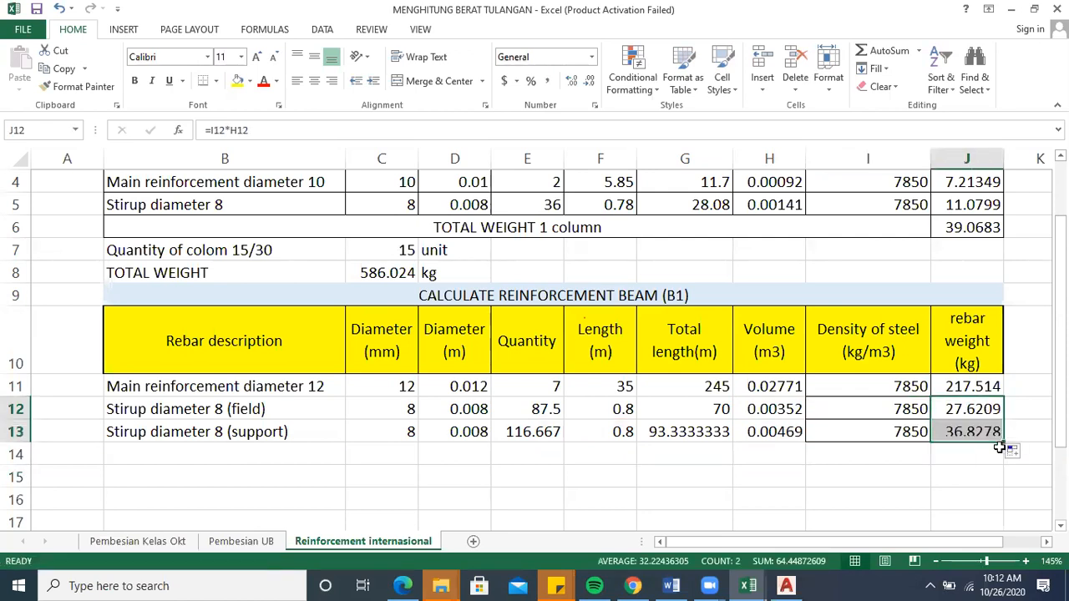
{"action": "left_click", "coordinate": [955, 432]}
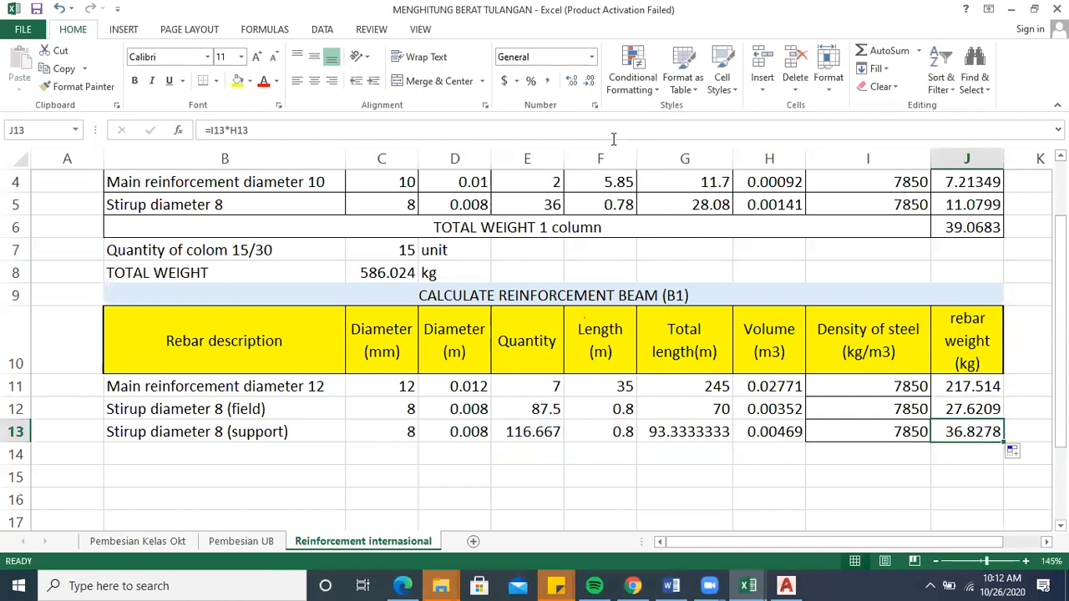
{"action": "left_click", "coordinate": [615, 130]}
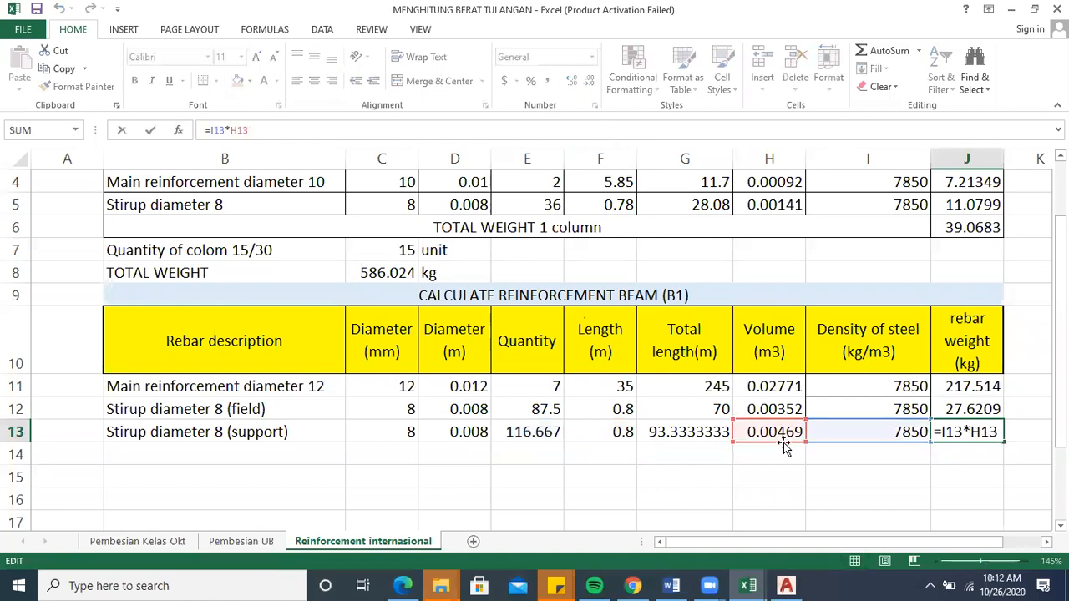
{"action": "left_click", "coordinate": [910, 482]}
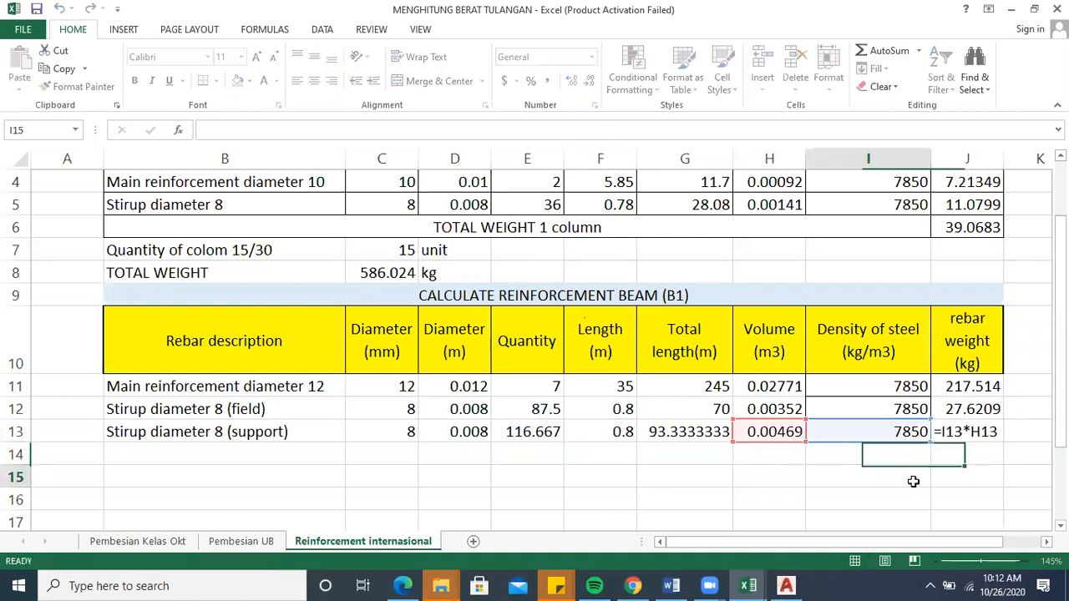
Apply All Borders to the beam B1 reinforcement rows, B11:J13.
{"action": "left_click_drag", "start_coordinate": [197, 389], "coordinate": [950, 429]}
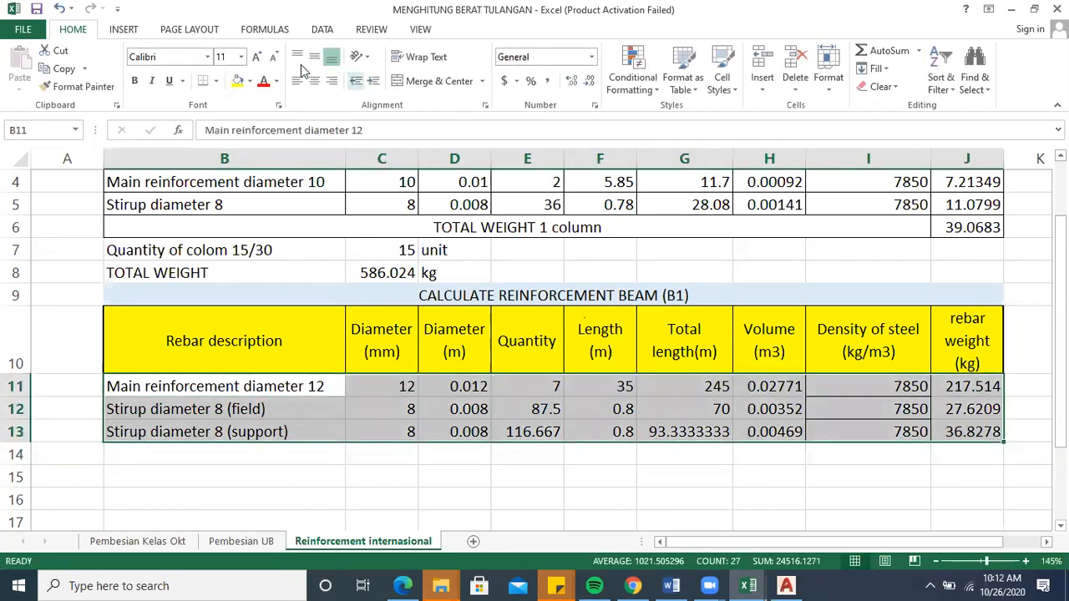
{"action": "left_click", "coordinate": [216, 89]}
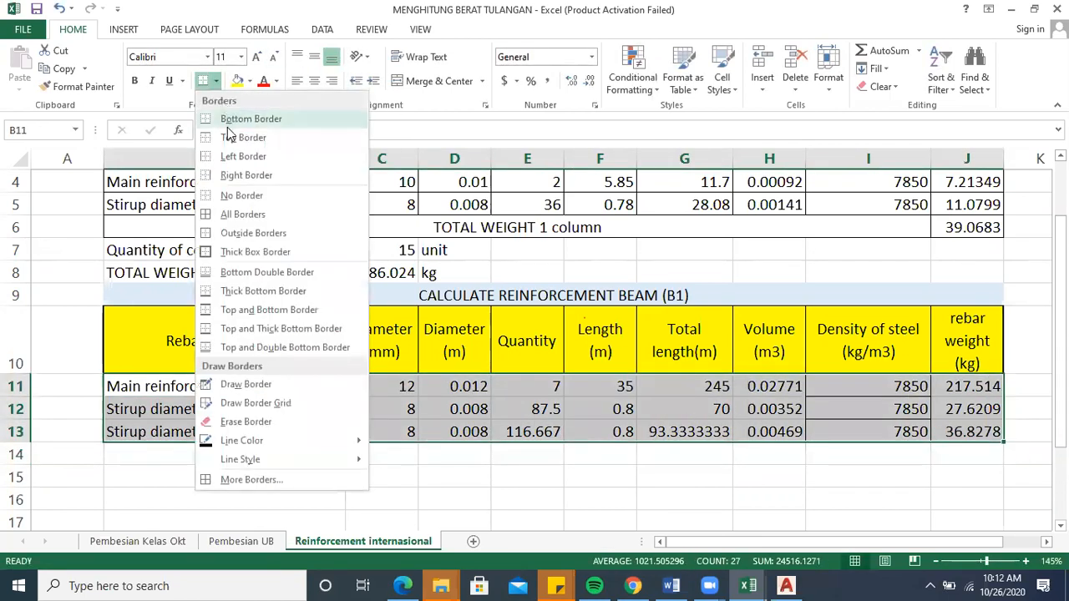
{"action": "left_click", "coordinate": [248, 212]}
Merge and center B14:I14 below the beam table and label it Total Weight.
{"action": "left_click", "coordinate": [772, 457]}
{"action": "left_click_drag", "start_coordinate": [868, 455], "coordinate": [196, 458]}
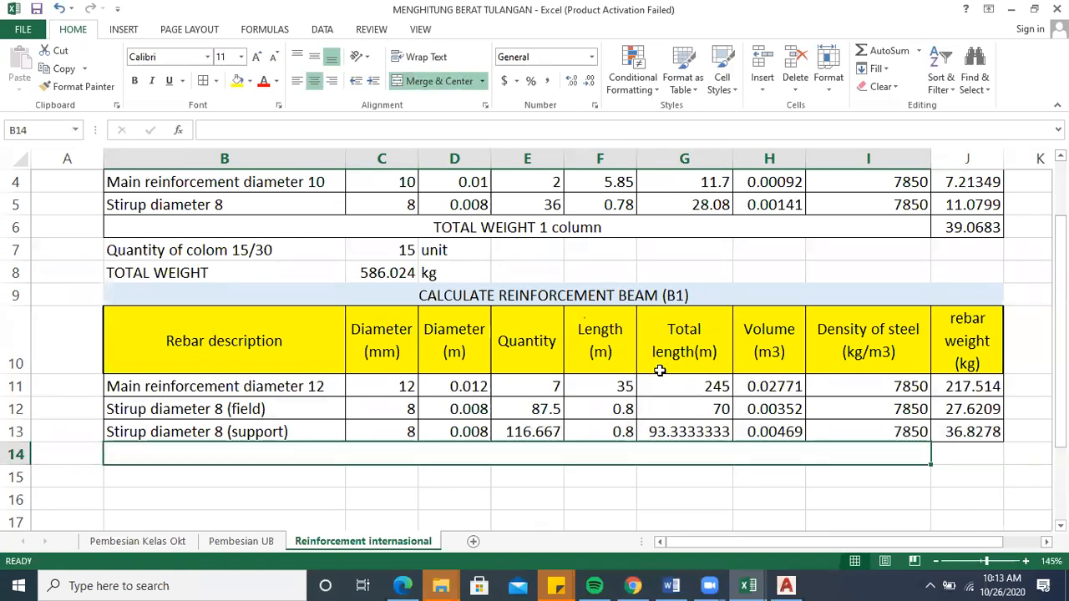
{"action": "type", "text": "total"}
{"action": "key", "text": "BackSpace"}
{"action": "key", "text": "BackSpace"}
{"action": "key", "text": "BackSpace"}
{"action": "key", "text": "BackSpace"}
{"action": "key", "text": "BackSpace"}
{"action": "type", "text": "Te"}
{"action": "key", "text": "BackSpace"}
{"action": "type", "text": "otal "}
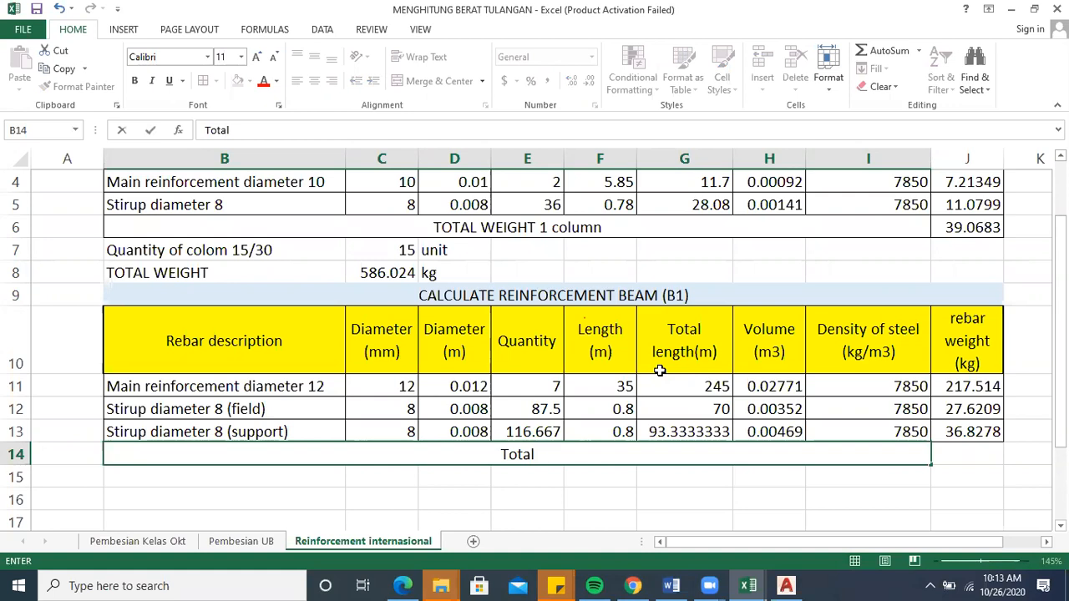
{"action": "type", "text": "Weight"}
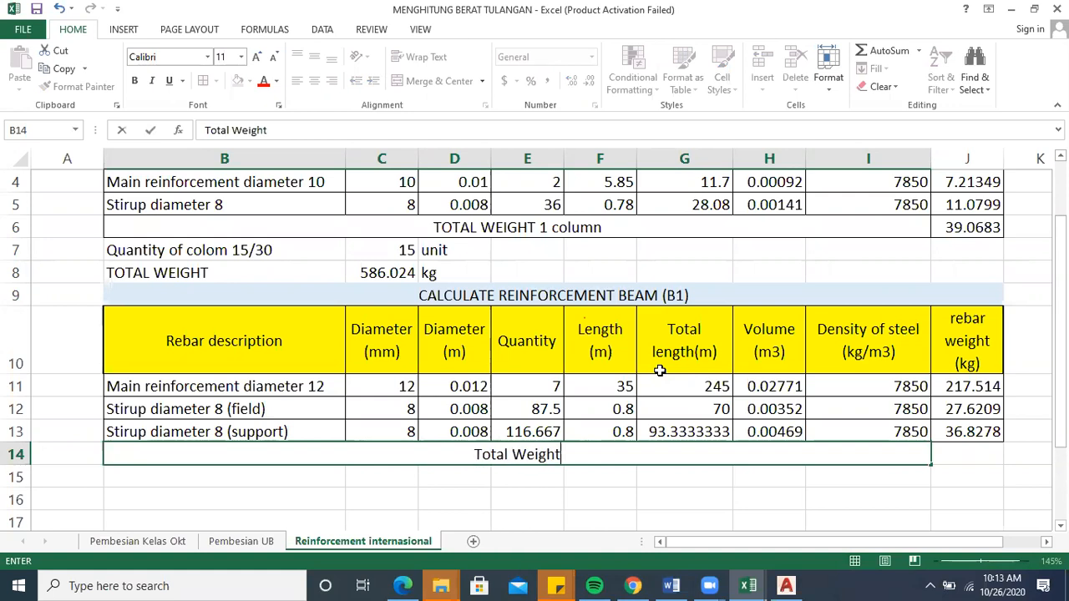
{"action": "key", "text": "Tab"}
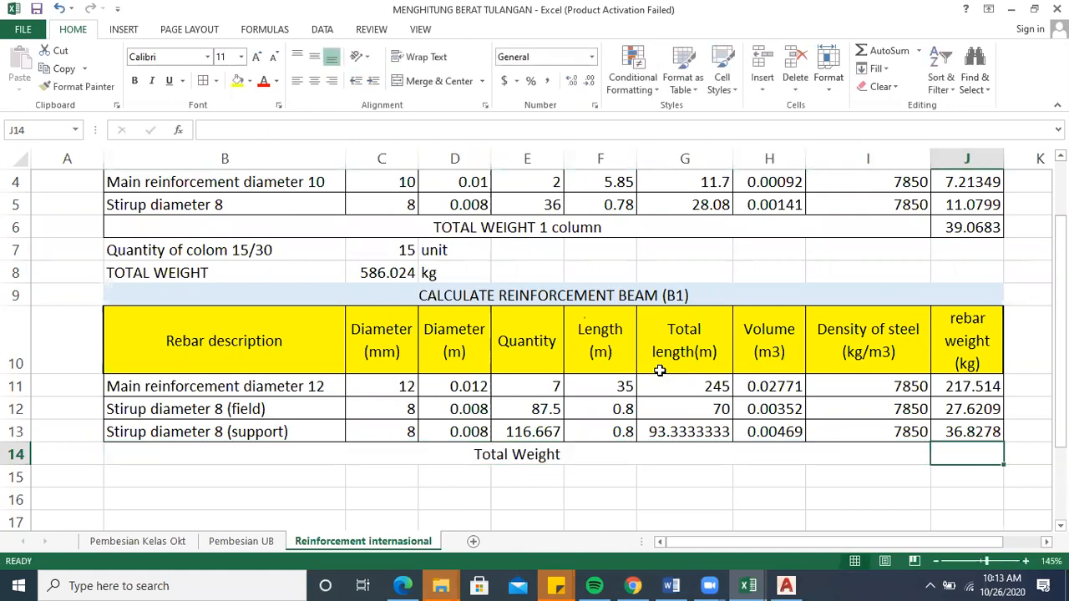
Total the rebar weights in J14 with =SUM(J11:J13) and add borders to the Total Weight row.
{"action": "type", "text": "=sum("}
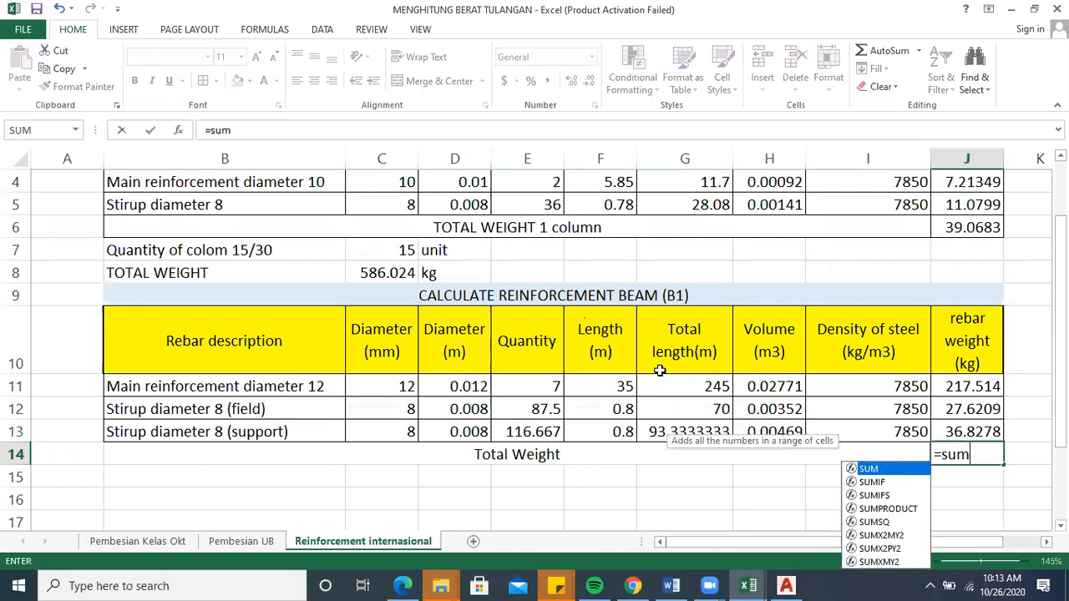
{"action": "key", "text": "Up"}
{"action": "key", "text": "shift+Up"}
{"action": "key", "text": "shift+Up"}
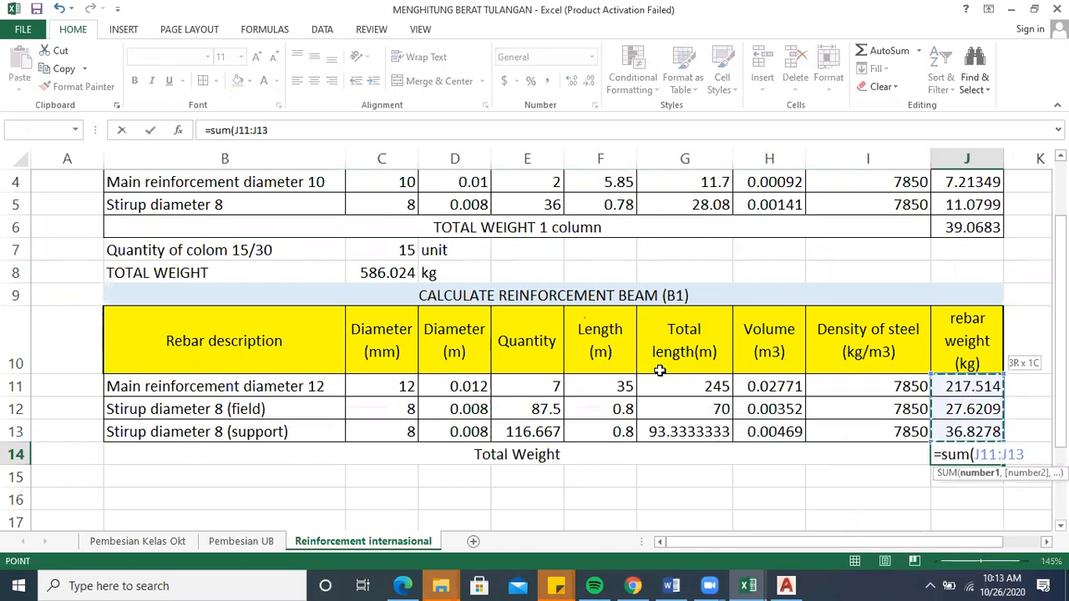
{"action": "type", "text": ")"}
{"action": "key", "text": "Return"}
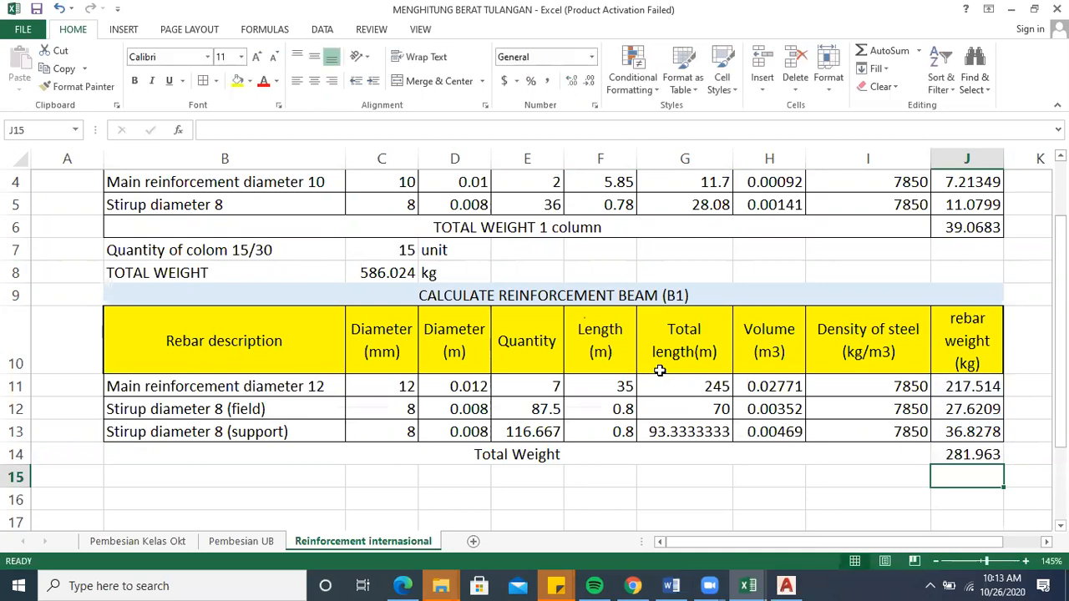
{"action": "left_click_drag", "start_coordinate": [955, 456], "coordinate": [671, 451]}
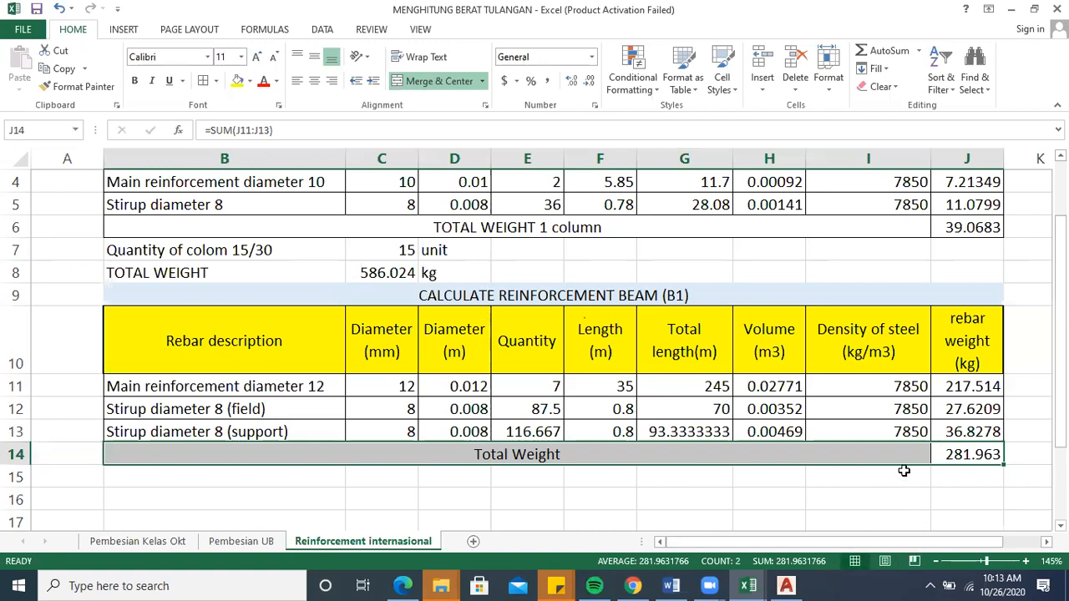
{"action": "left_click", "coordinate": [776, 389]}
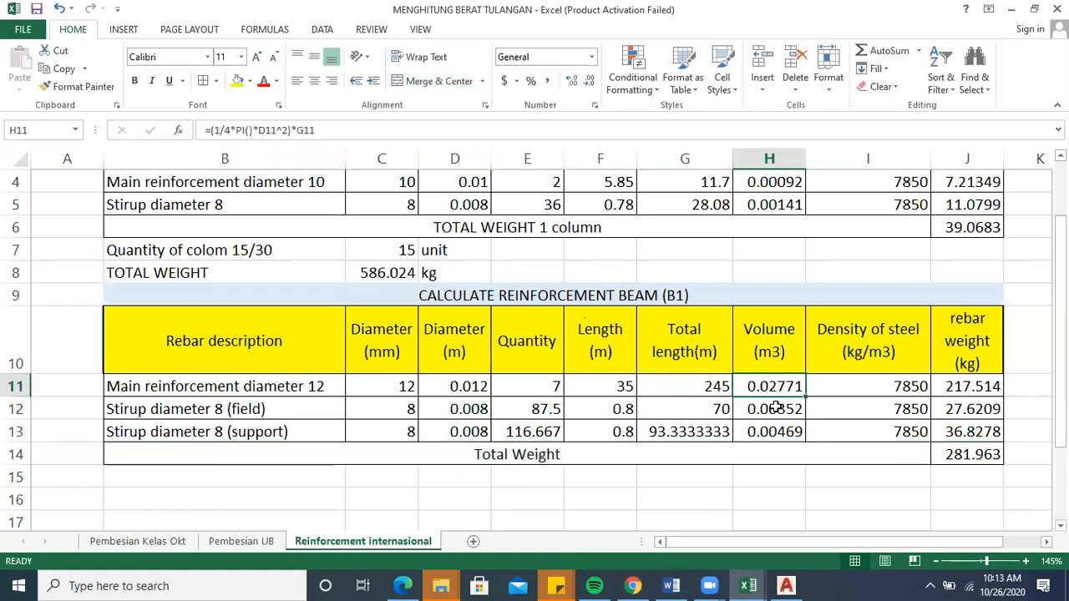
Inspect the volume formulas in H12 and H13, highlighting the bar area term (1/4*PI()*D13^2) within H13's formula.
{"action": "left_click", "coordinate": [776, 407]}
{"action": "left_click", "coordinate": [782, 433]}
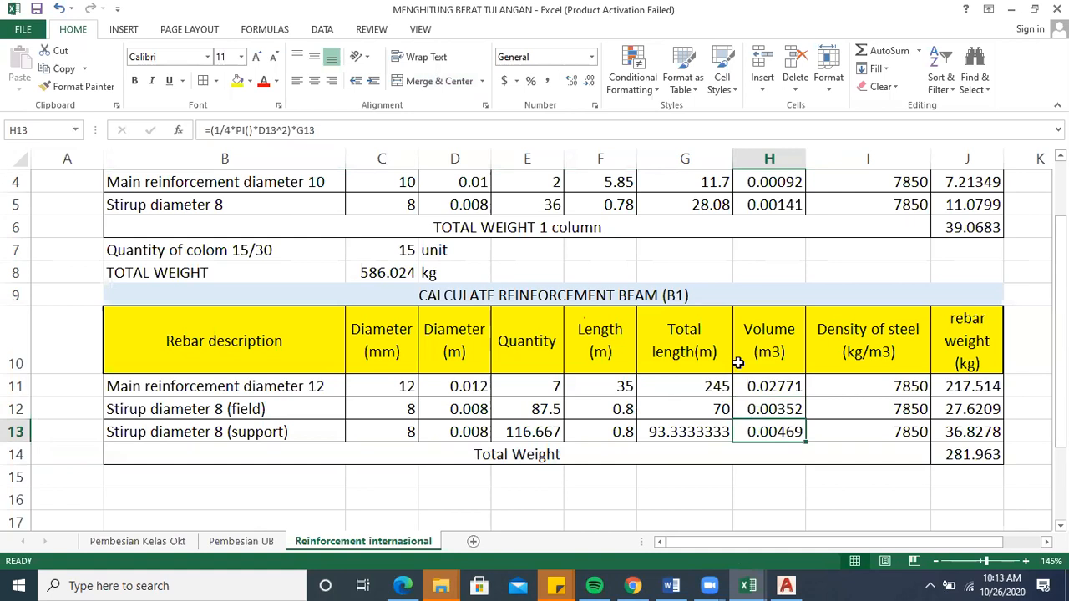
{"action": "left_click", "coordinate": [411, 130]}
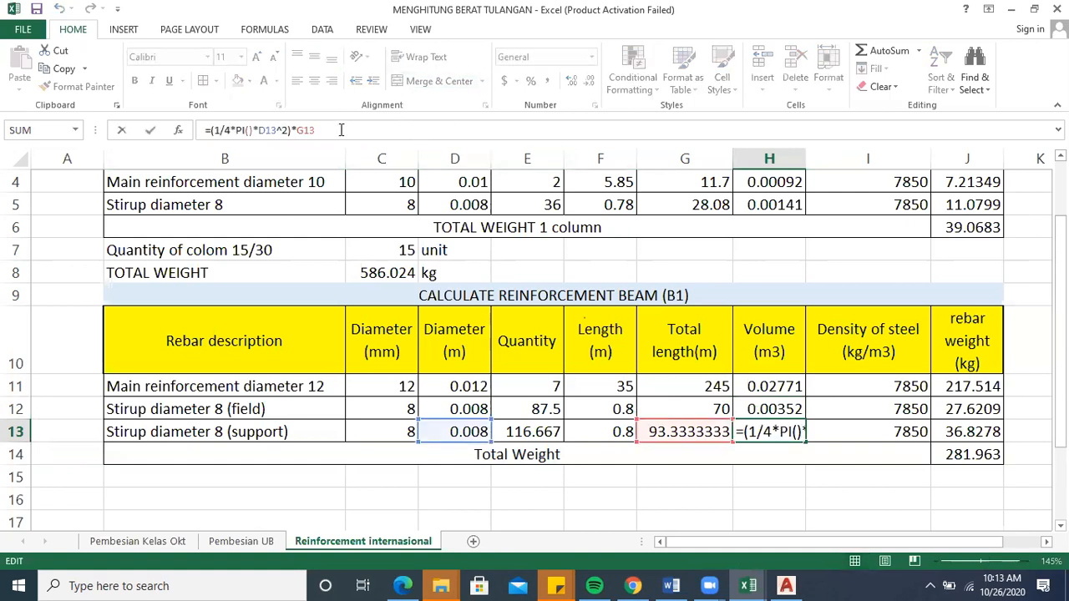
{"action": "left_click", "coordinate": [290, 130]}
{"action": "key", "text": "shift+Left"}
{"action": "key", "text": "shift+Left"}
{"action": "key", "text": "shift+Left"}
{"action": "key", "text": "shift+Left"}
{"action": "key", "text": "shift+Left"}
{"action": "key", "text": "shift+Left"}
{"action": "key", "text": "shift+Left"}
{"action": "key", "text": "shift+Left"}
{"action": "key", "text": "shift+Left"}
{"action": "key", "text": "shift+Left"}
{"action": "key", "text": "shift+Left"}
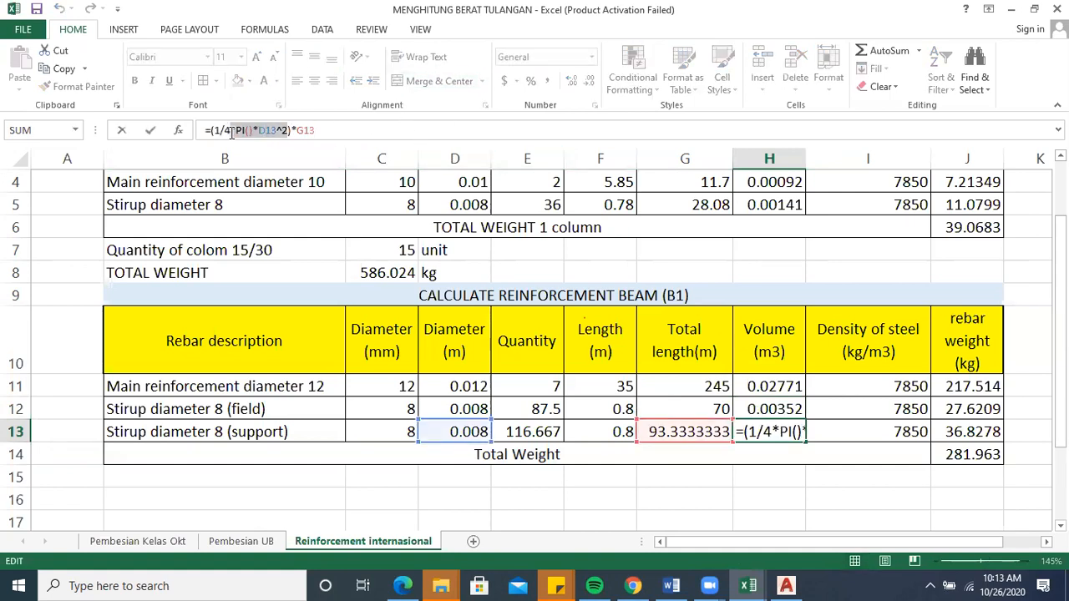
{"action": "left_click_drag", "start_coordinate": [290, 130], "coordinate": [215, 132]}
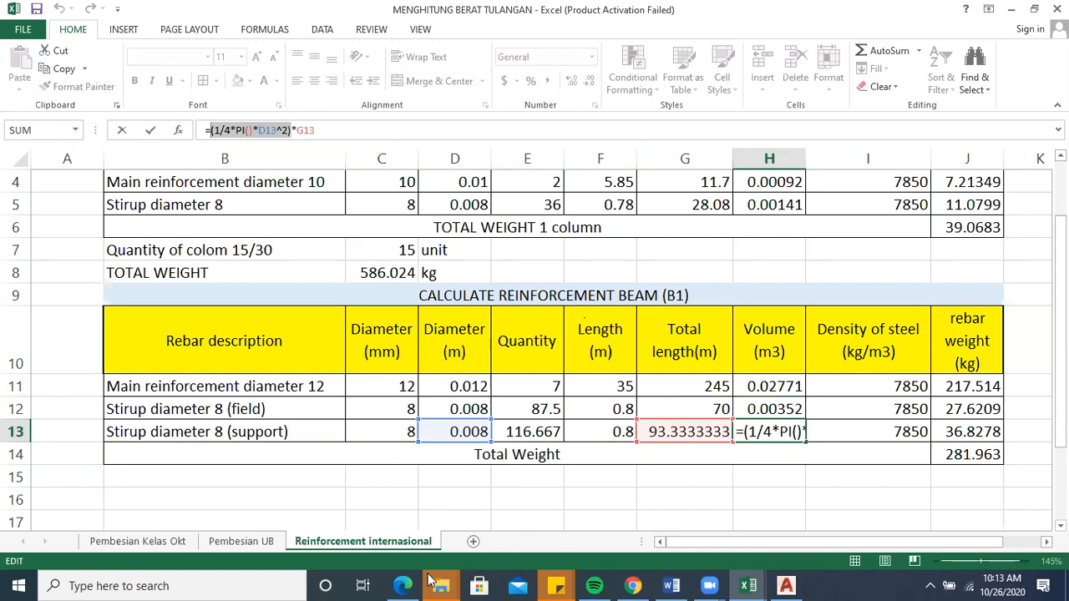
Annotate the sheet with the formula 1/4 × π × d² · L, circle its area term and total length G13, and clear the annotations.
{"action": "mouse_move", "coordinate": [672, 217]}
{"action": "left_mouse_down"}
{"action": "mouse_move", "coordinate": [674, 245]}
{"action": "mouse_move", "coordinate": [693, 253]}
{"action": "mouse_move", "coordinate": [660, 273]}
{"action": "mouse_move", "coordinate": [676, 271]}
{"action": "left_mouse_up"}
{"action": "left_click_drag", "start_coordinate": [671, 264], "coordinate": [673, 282]}
{"action": "left_click_drag", "start_coordinate": [708, 244], "coordinate": [699, 256]}
{"action": "mouse_move", "coordinate": [702, 243]}
{"action": "left_mouse_down"}
{"action": "mouse_move", "coordinate": [719, 255]}
{"action": "mouse_move", "coordinate": [756, 224]}
{"action": "mouse_move", "coordinate": [736, 255]}
{"action": "mouse_move", "coordinate": [790, 253]}
{"action": "mouse_move", "coordinate": [778, 253]}
{"action": "left_mouse_up"}
{"action": "mouse_move", "coordinate": [820, 221]}
{"action": "left_mouse_down"}
{"action": "mouse_move", "coordinate": [819, 250]}
{"action": "mouse_move", "coordinate": [832, 221]}
{"action": "left_mouse_up"}
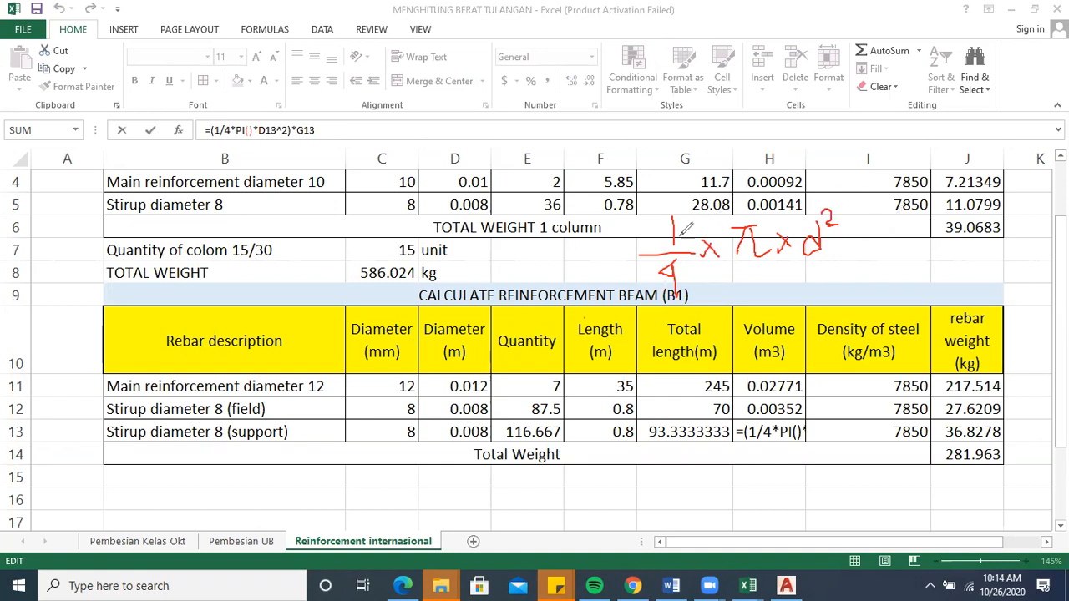
{"action": "mouse_move", "coordinate": [689, 197]}
{"action": "left_mouse_down"}
{"action": "mouse_move", "coordinate": [700, 199]}
{"action": "mouse_move", "coordinate": [645, 219]}
{"action": "mouse_move", "coordinate": [619, 275]}
{"action": "mouse_move", "coordinate": [710, 320]}
{"action": "mouse_move", "coordinate": [824, 279]}
{"action": "mouse_move", "coordinate": [843, 199]}
{"action": "mouse_move", "coordinate": [688, 200]}
{"action": "left_mouse_up"}
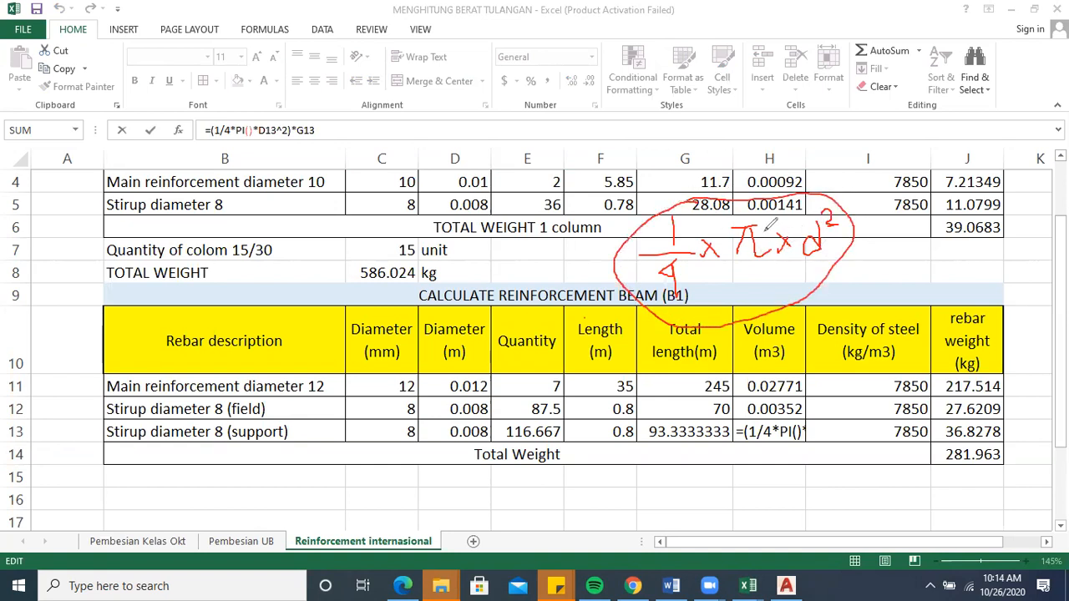
{"action": "mouse_move", "coordinate": [785, 171]}
{"action": "left_mouse_down"}
{"action": "mouse_move", "coordinate": [823, 133]}
{"action": "mouse_move", "coordinate": [814, 163]}
{"action": "mouse_move", "coordinate": [812, 132]}
{"action": "left_mouse_up"}
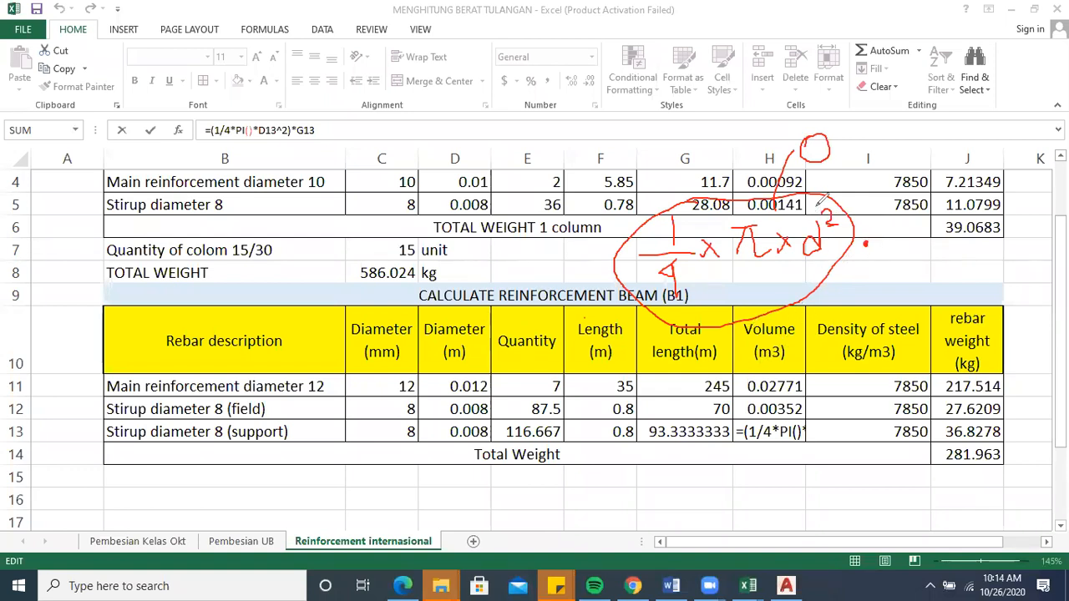
{"action": "mouse_move", "coordinate": [808, 148]}
{"action": "left_mouse_down"}
{"action": "mouse_move", "coordinate": [815, 165]}
{"action": "mouse_move", "coordinate": [830, 144]}
{"action": "mouse_move", "coordinate": [815, 132]}
{"action": "left_mouse_up"}
{"action": "mouse_move", "coordinate": [882, 234]}
{"action": "left_mouse_down"}
{"action": "mouse_move", "coordinate": [883, 249]}
{"action": "mouse_move", "coordinate": [907, 247]}
{"action": "left_mouse_up"}
{"action": "mouse_move", "coordinate": [731, 407]}
{"action": "left_mouse_down"}
{"action": "mouse_move", "coordinate": [641, 416]}
{"action": "mouse_move", "coordinate": [679, 456]}
{"action": "mouse_move", "coordinate": [739, 411]}
{"action": "left_mouse_up"}
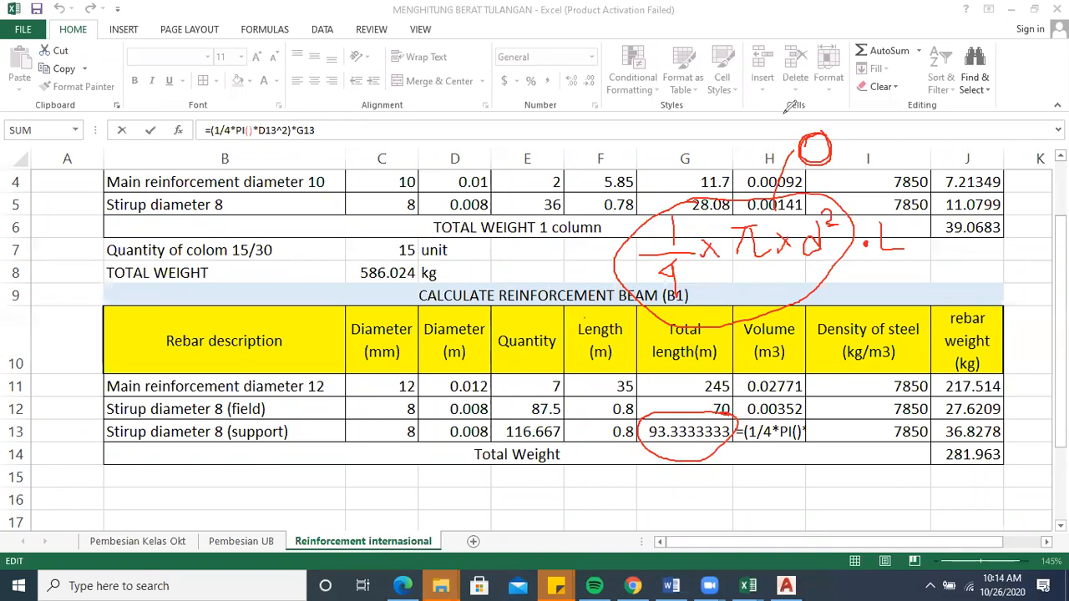
{"action": "key", "text": "e"}
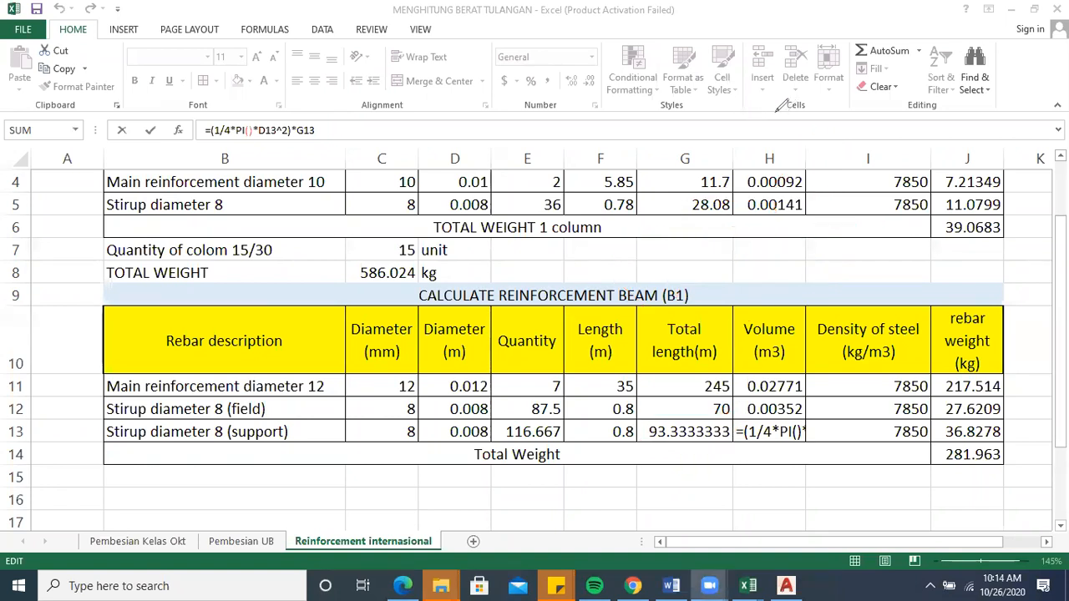
Discard the open edit of H13 and review the rebar weight formulas in J11:J13 and the total weight formula in J14.
{"action": "left_click", "coordinate": [966, 454]}
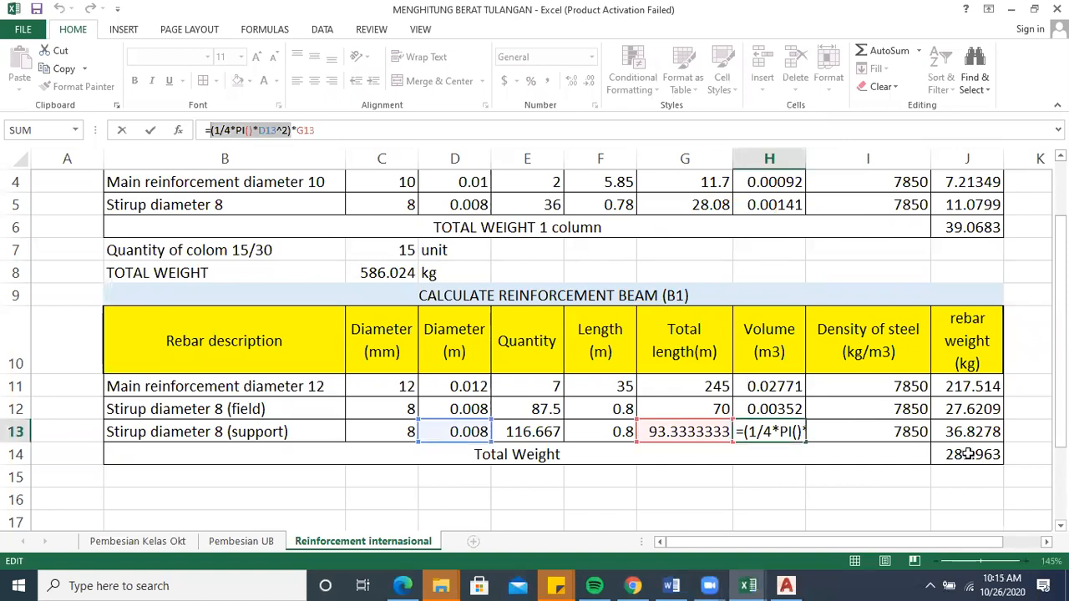
{"action": "key", "text": "Escape"}
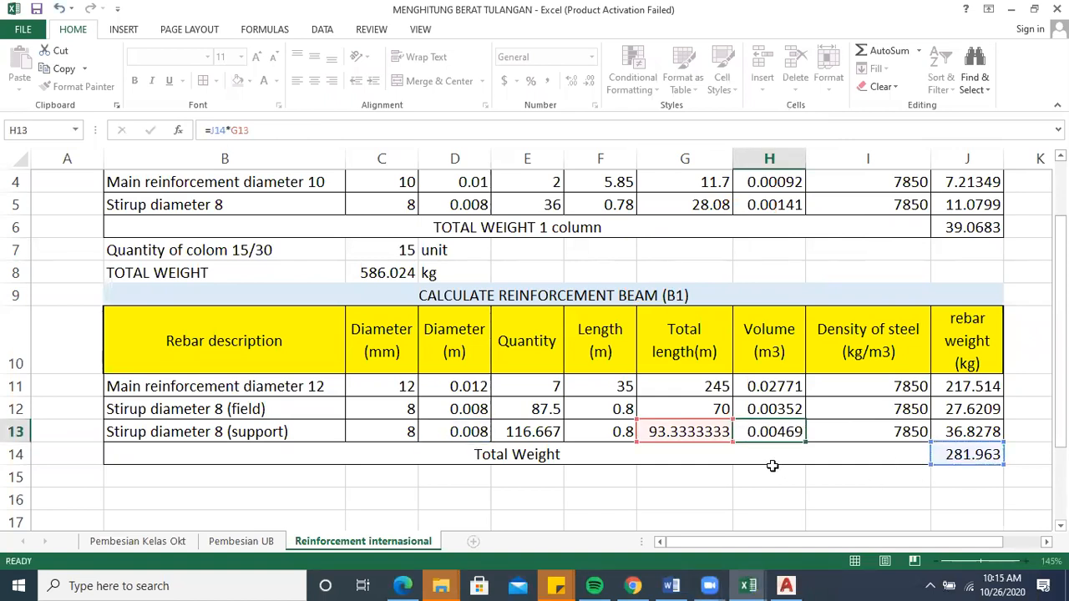
{"action": "left_click", "coordinate": [775, 481]}
{"action": "left_click", "coordinate": [766, 497]}
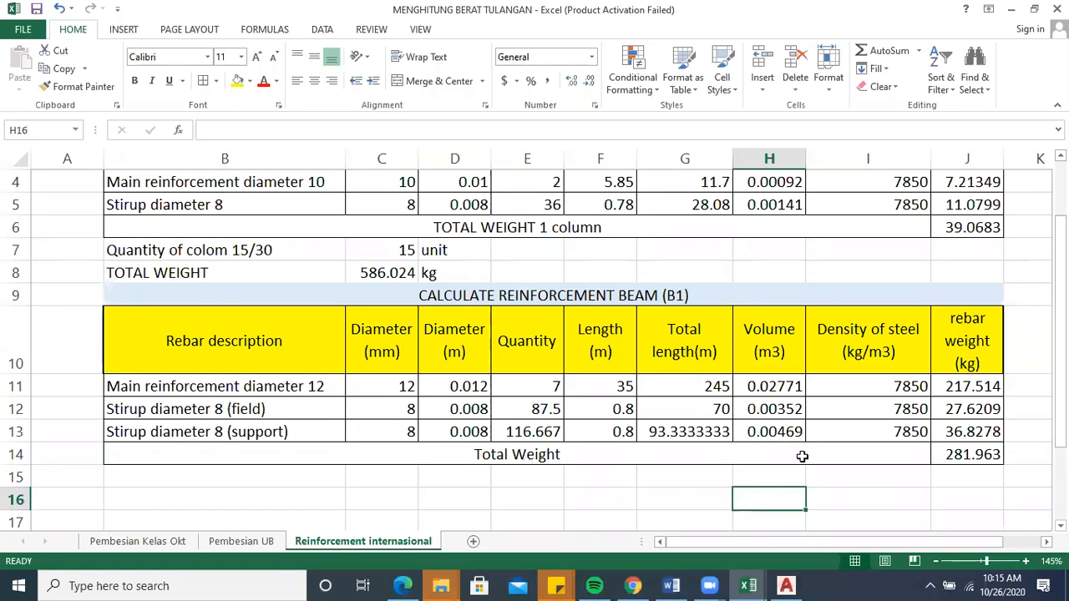
{"action": "left_click", "coordinate": [973, 388]}
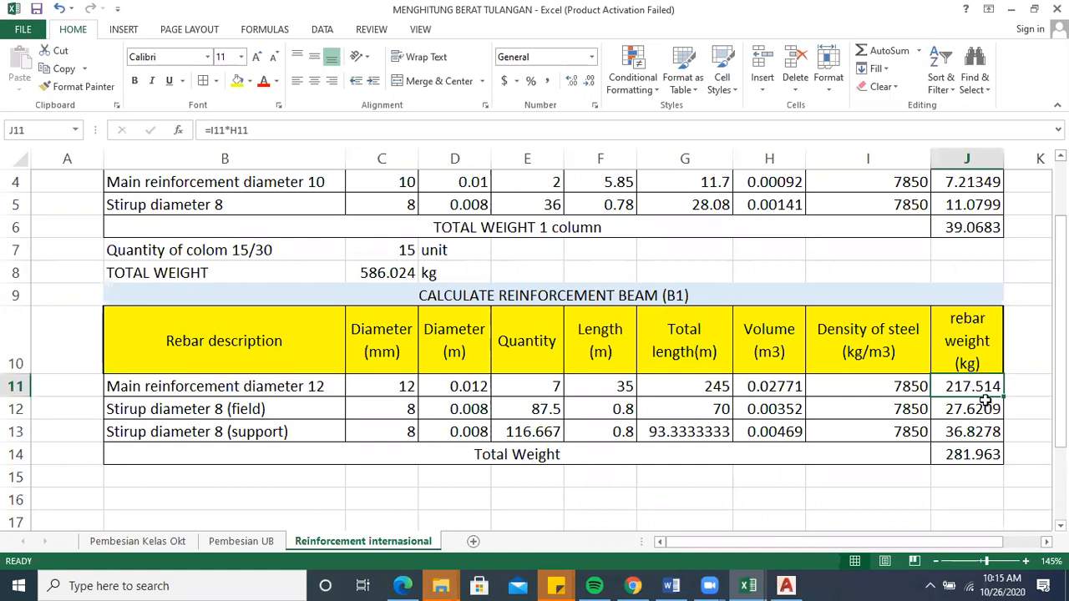
{"action": "left_click", "coordinate": [983, 409]}
{"action": "left_click", "coordinate": [971, 389]}
{"action": "left_click", "coordinate": [976, 407]}
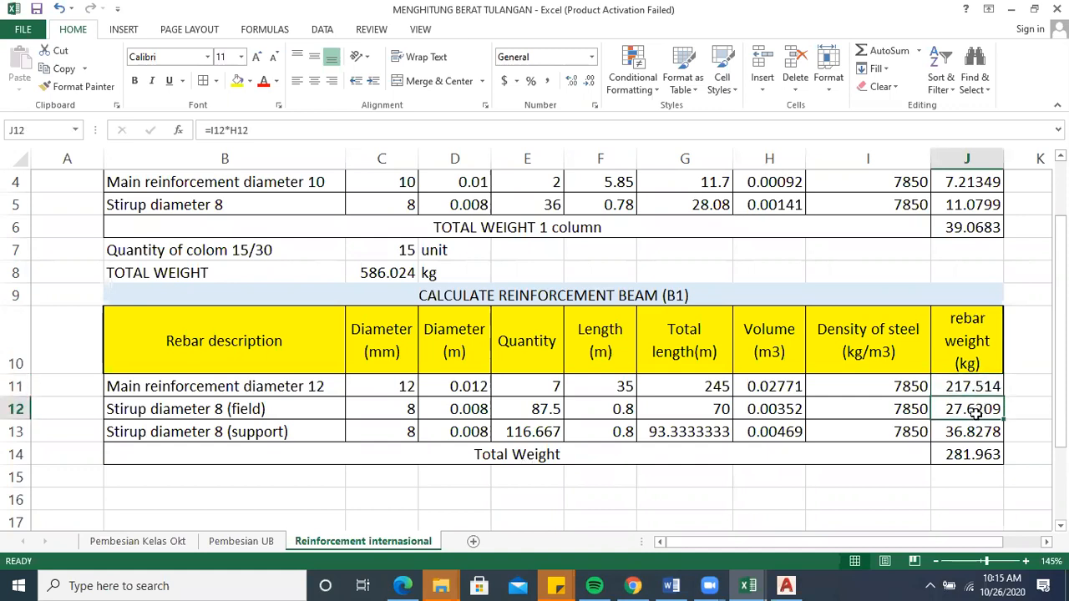
{"action": "left_click", "coordinate": [972, 432]}
{"action": "left_click", "coordinate": [964, 454]}
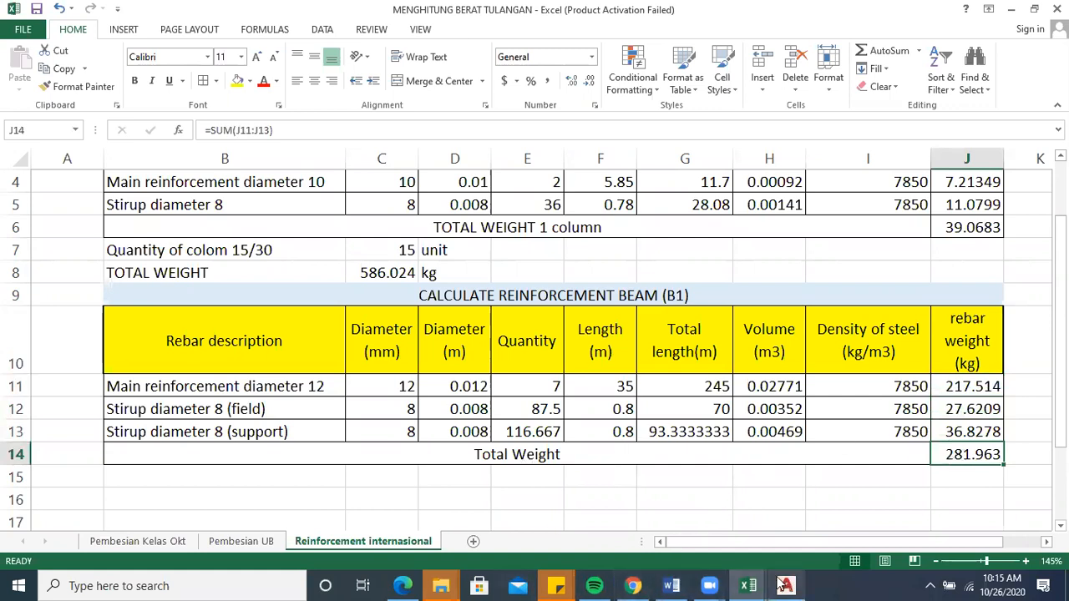
View the BOQ example sheet in the Cost Estimate Format and Example workbook and return to the MENGHITUNG BERAT TULANGAN workbook.
{"action": "mouse_move", "coordinate": [749, 584]}
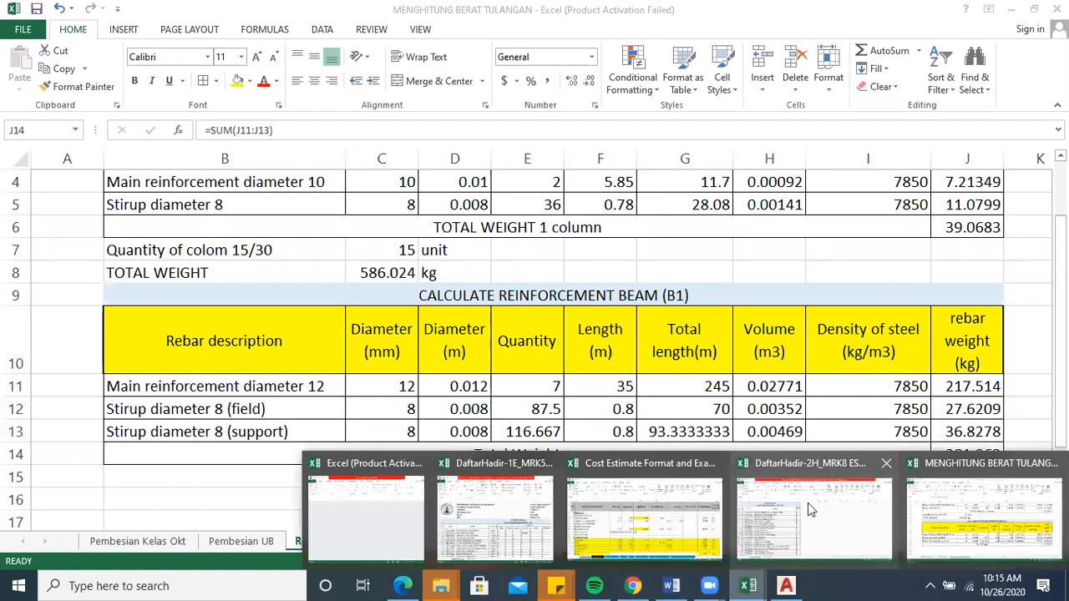
{"action": "left_click", "coordinate": [668, 510]}
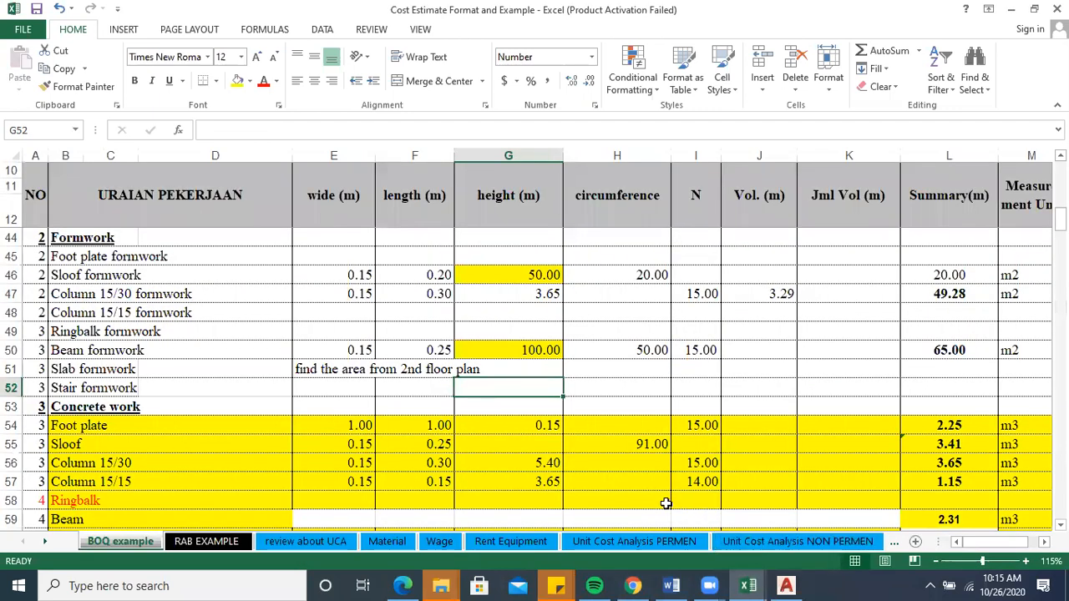
{"action": "mouse_move", "coordinate": [768, 584]}
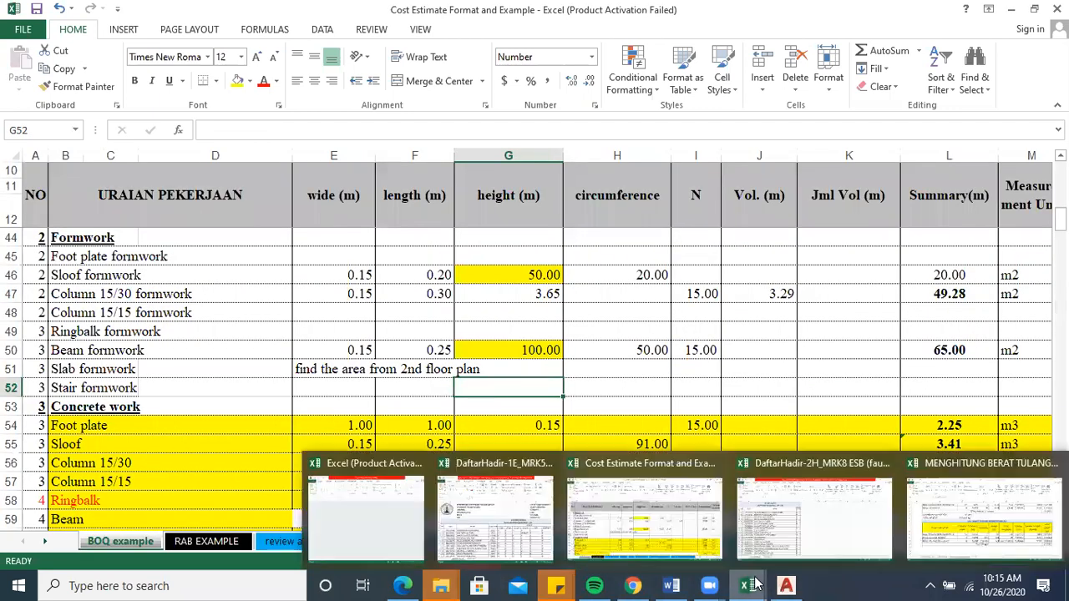
{"action": "left_click", "coordinate": [960, 515]}
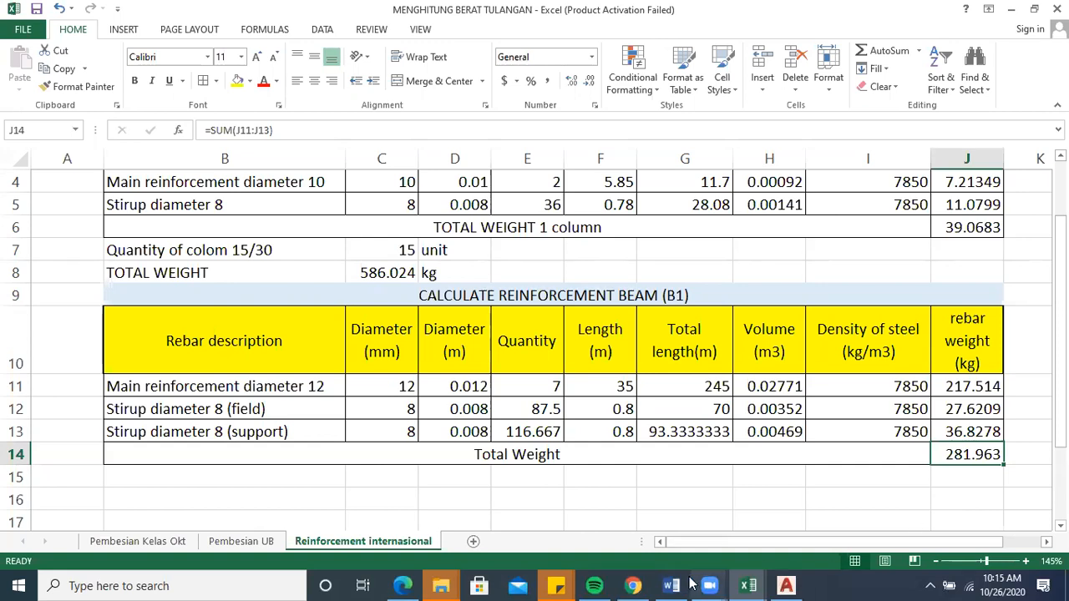
Switch to the Cost Estimate Format and Example workbook and open its Cost sheet.
{"action": "left_click", "coordinate": [748, 586]}
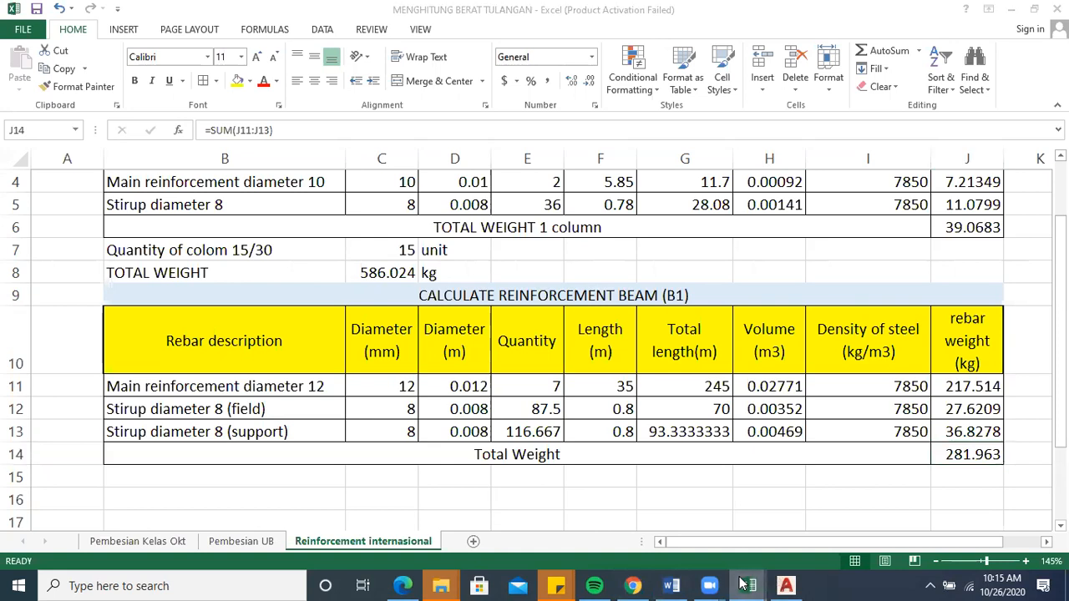
{"action": "left_click", "coordinate": [876, 344]}
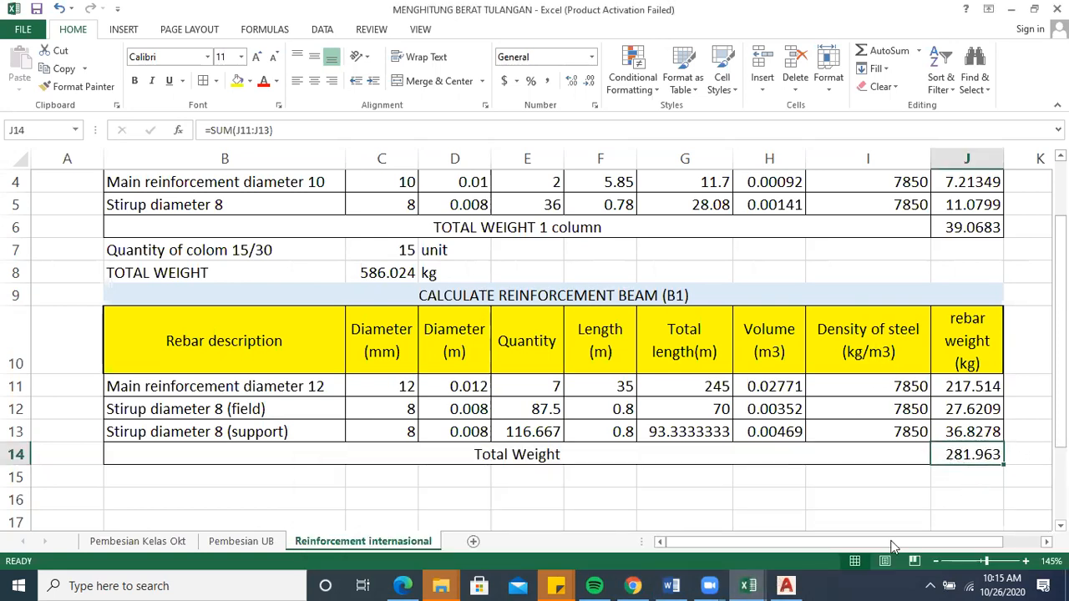
{"action": "left_click", "coordinate": [748, 585]}
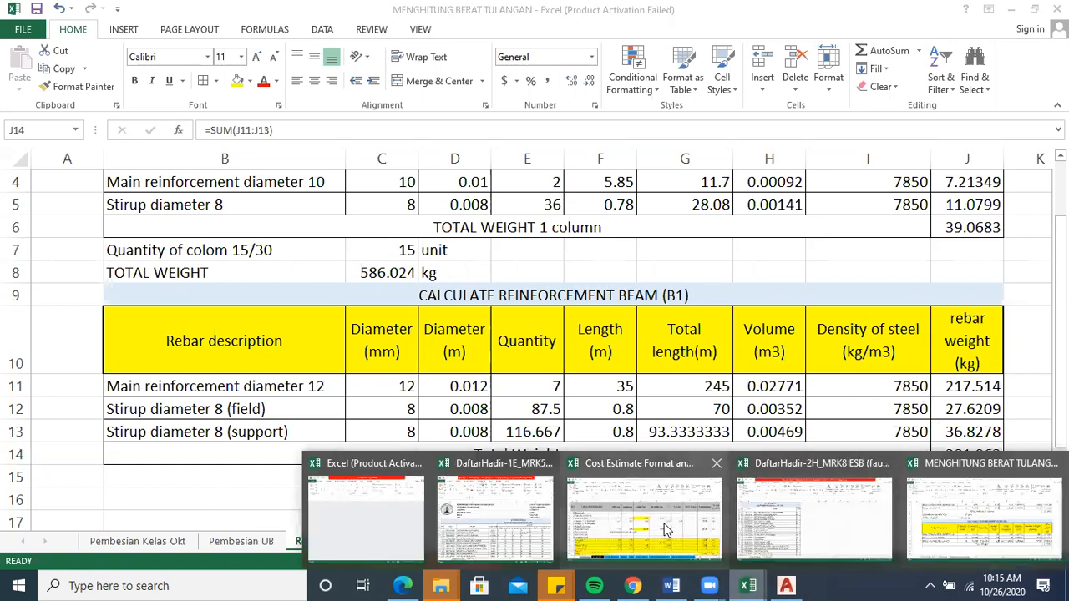
{"action": "left_click", "coordinate": [676, 511]}
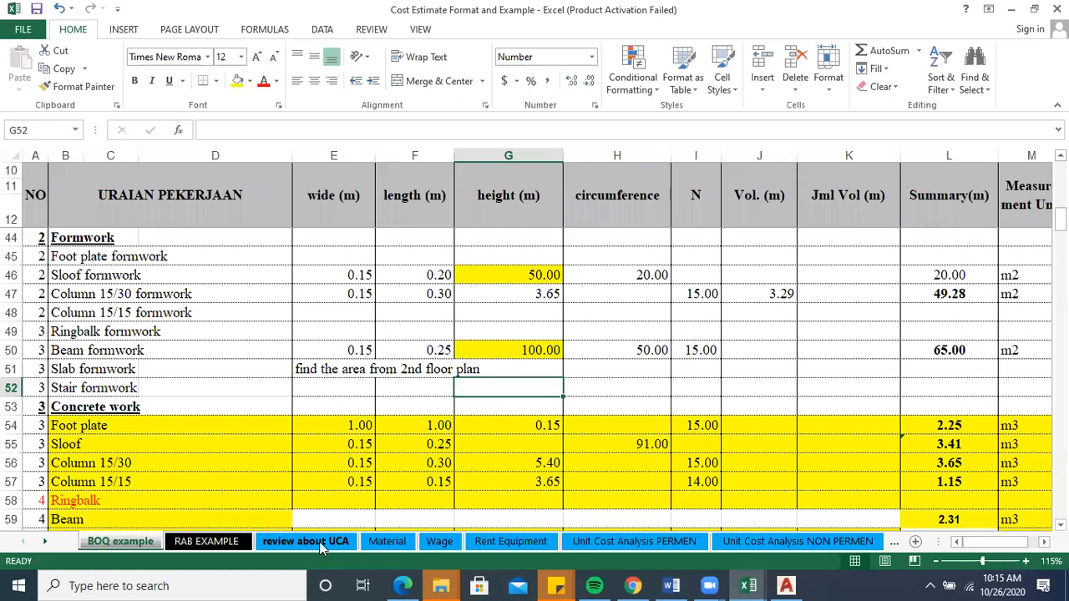
{"action": "left_click", "coordinate": [44, 541]}
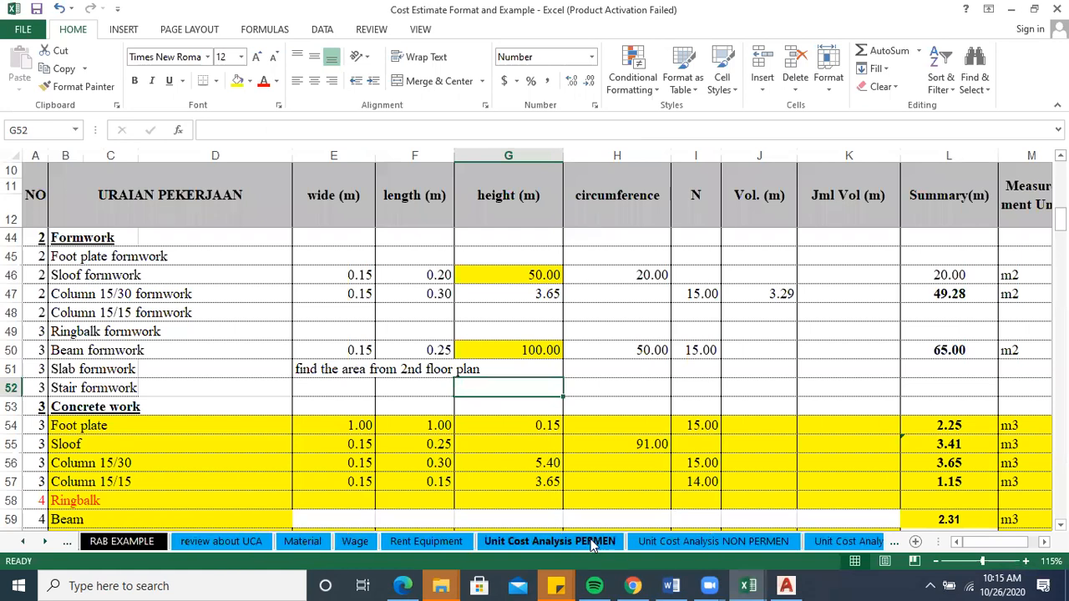
{"action": "left_click", "coordinate": [46, 542]}
{"action": "left_click", "coordinate": [46, 542]}
{"action": "left_click", "coordinate": [46, 542]}
{"action": "left_click", "coordinate": [45, 542]}
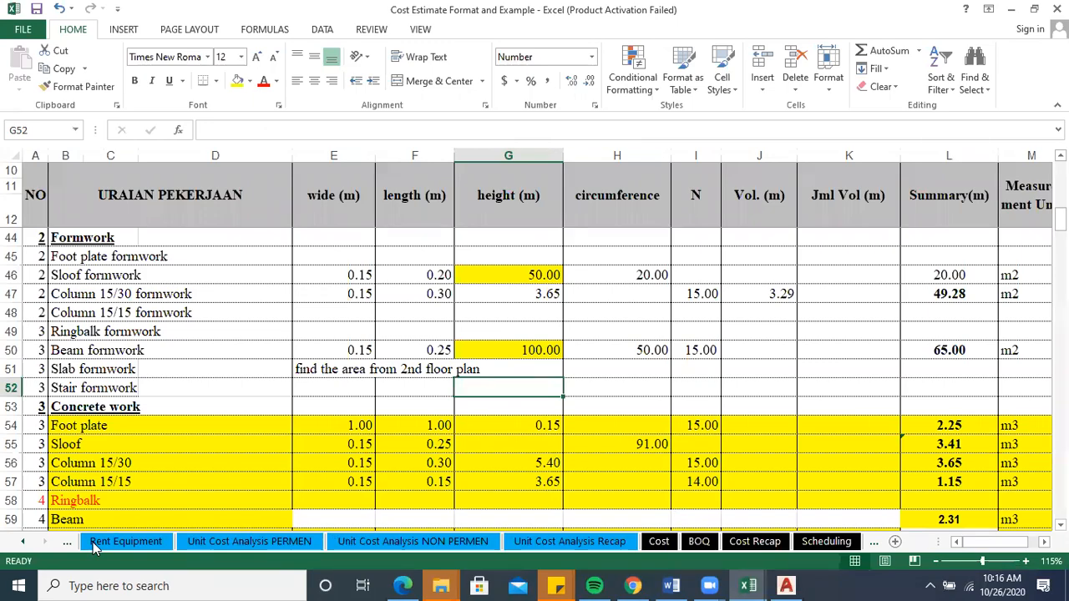
{"action": "left_click", "coordinate": [658, 541]}
Look through the Cost sheet's work items and examine the kg quantity in H38 for Pek. Pemasangan Bench Pemain.
{"action": "scroll", "coordinate": [513, 386], "scroll_direction": "up", "scroll_amount": 2}
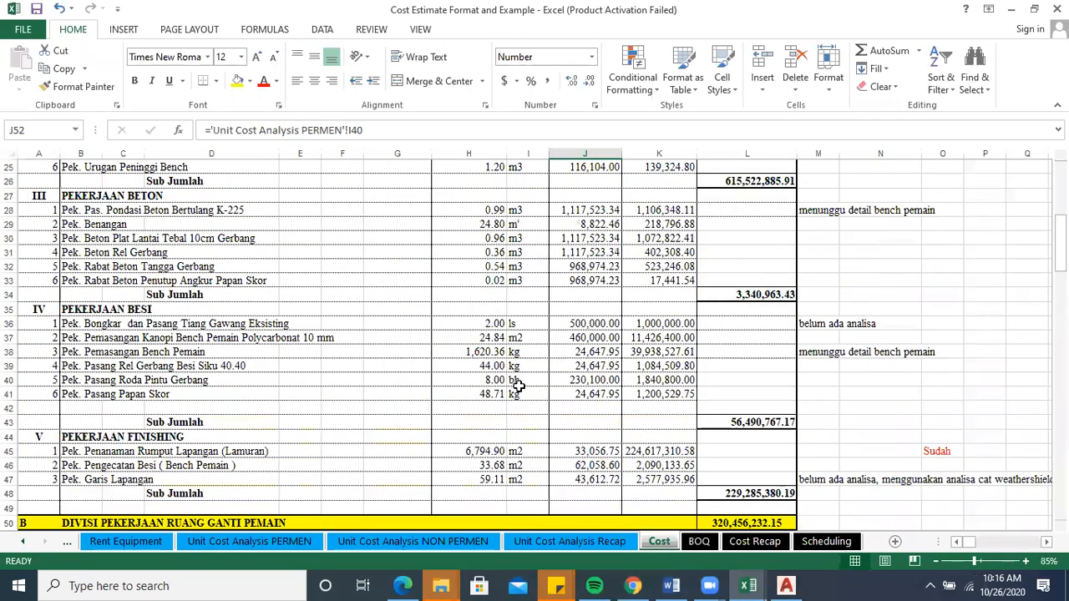
{"action": "scroll", "coordinate": [513, 386], "scroll_direction": "up", "scroll_amount": 8}
{"action": "scroll", "coordinate": [519, 385], "scroll_direction": "down", "scroll_amount": 17}
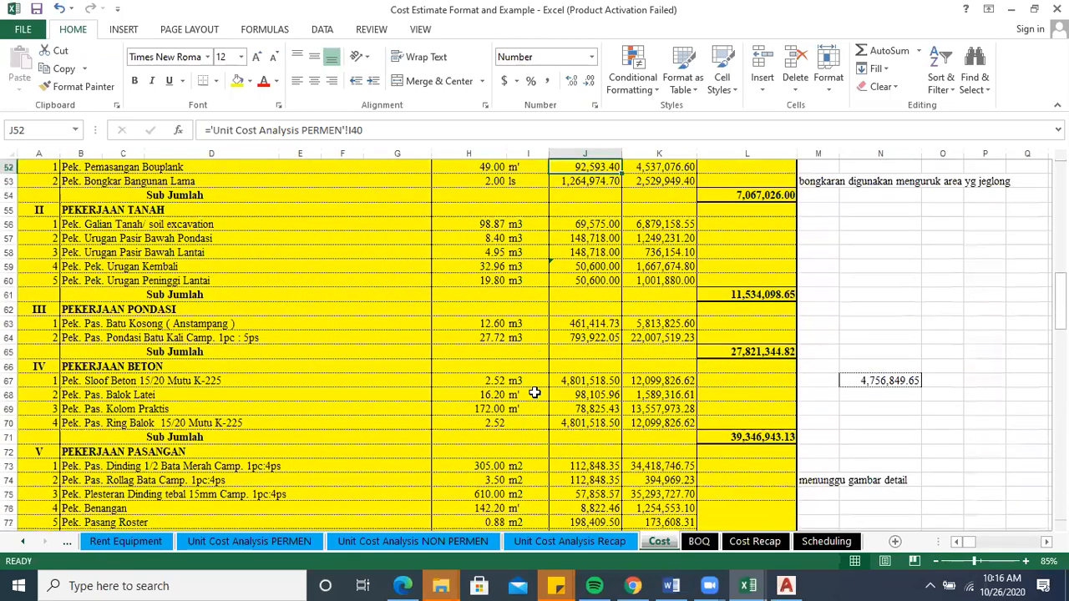
{"action": "scroll", "coordinate": [534, 392], "scroll_direction": "down", "scroll_amount": 4}
{"action": "scroll", "coordinate": [536, 392], "scroll_direction": "down", "scroll_amount": 2}
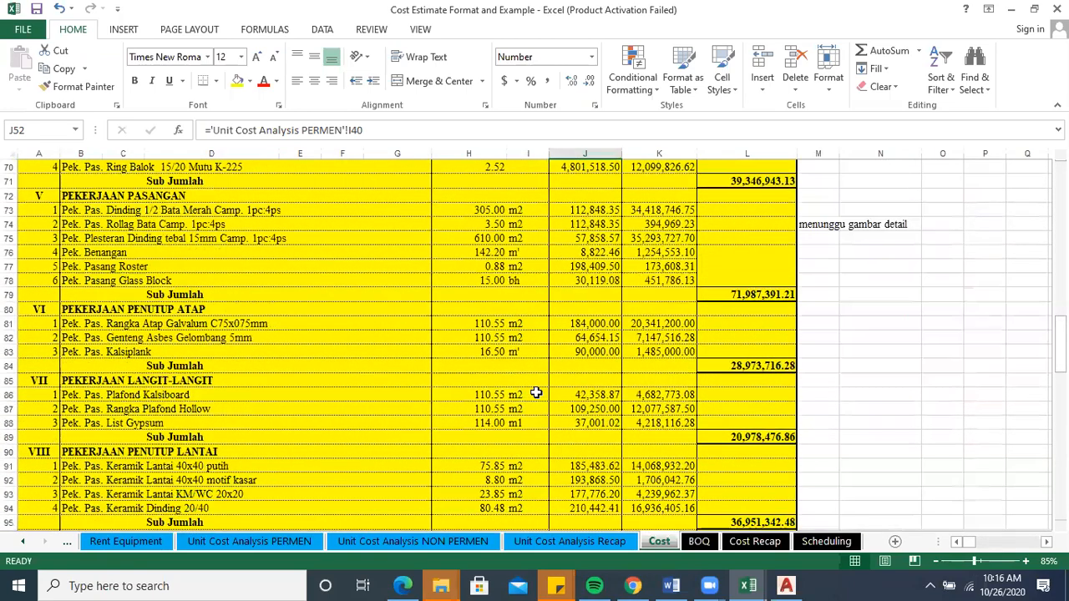
{"action": "scroll", "coordinate": [536, 393], "scroll_direction": "up", "scroll_amount": 3}
{"action": "scroll", "coordinate": [536, 393], "scroll_direction": "up", "scroll_amount": 13}
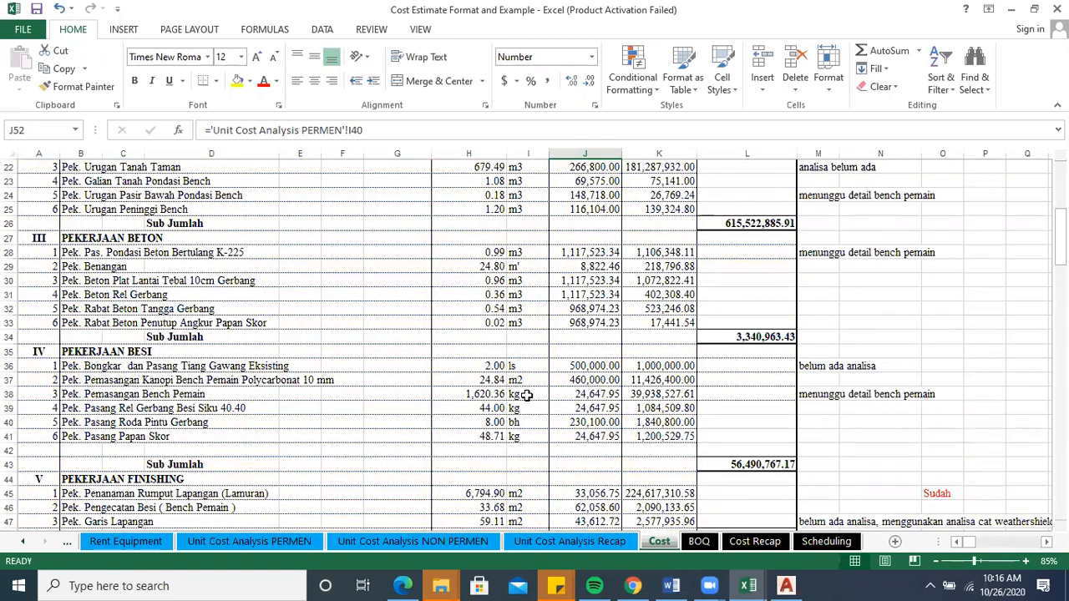
{"action": "left_click", "coordinate": [527, 395]}
{"action": "left_click", "coordinate": [488, 395]}
{"action": "left_click_drag", "start_coordinate": [93, 394], "coordinate": [539, 395]}
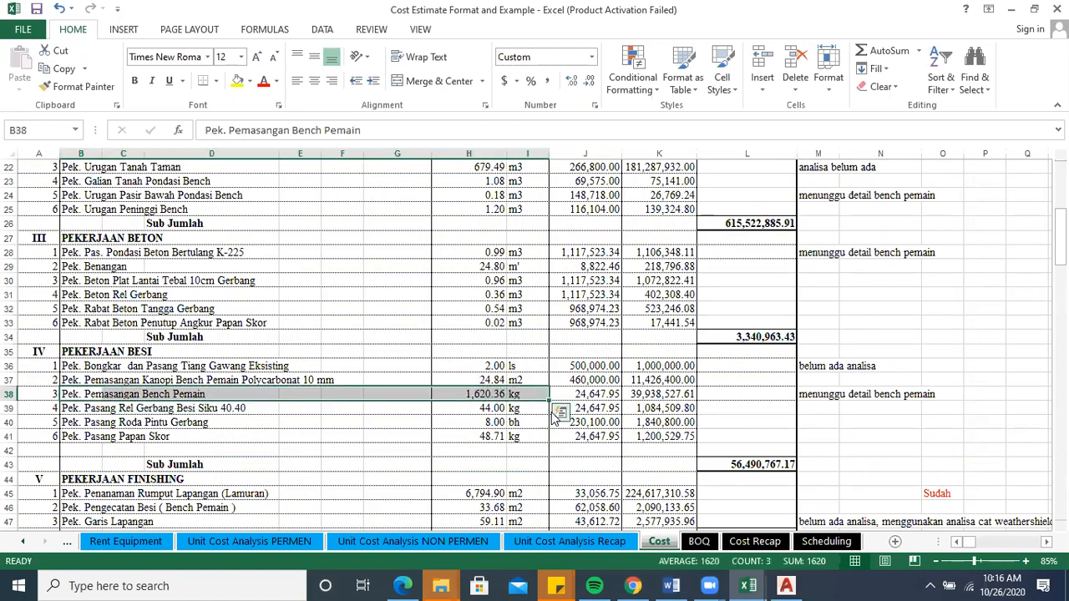
{"action": "left_click", "coordinate": [492, 392]}
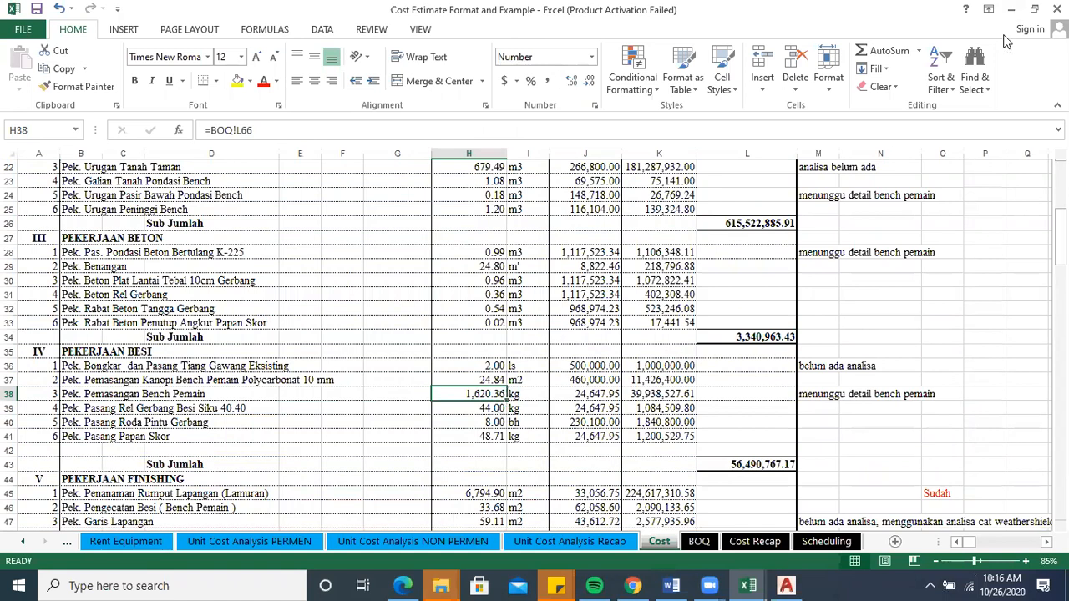
Return to the BOQ example sheet and locate the Reinforcement items under Civil work.
{"action": "left_click", "coordinate": [24, 542]}
{"action": "left_click", "coordinate": [23, 542]}
{"action": "left_click", "coordinate": [23, 543]}
{"action": "left_click", "coordinate": [23, 543]}
{"action": "left_click", "coordinate": [120, 541]}
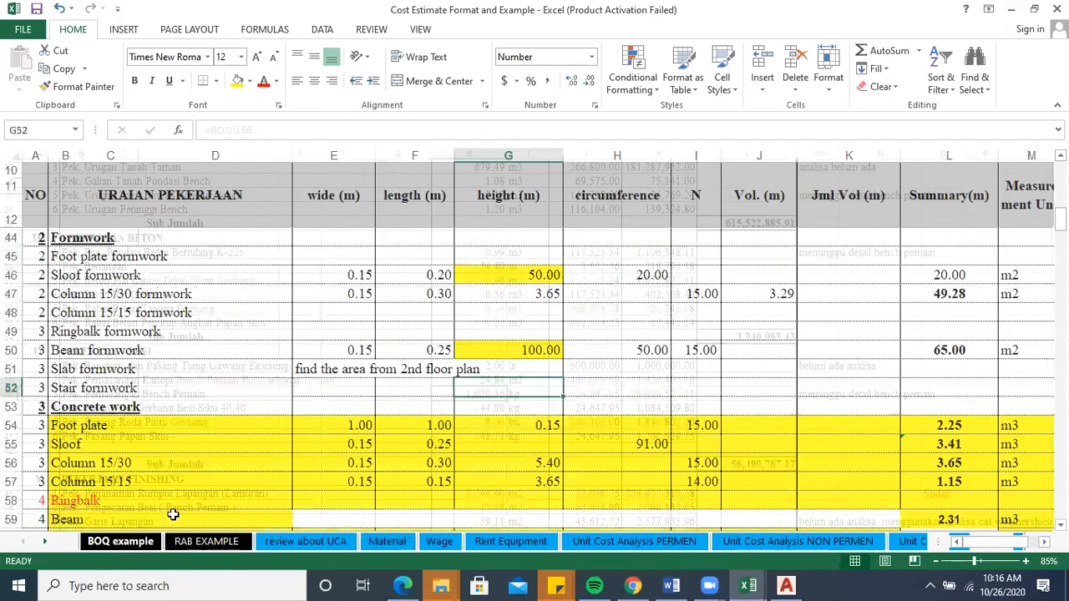
{"action": "left_click", "coordinate": [580, 384]}
{"action": "scroll", "coordinate": [587, 390], "scroll_direction": "down", "scroll_amount": 4}
{"action": "scroll", "coordinate": [587, 390], "scroll_direction": "down", "scroll_amount": 2}
{"action": "scroll", "coordinate": [586, 392], "scroll_direction": "up", "scroll_amount": 8}
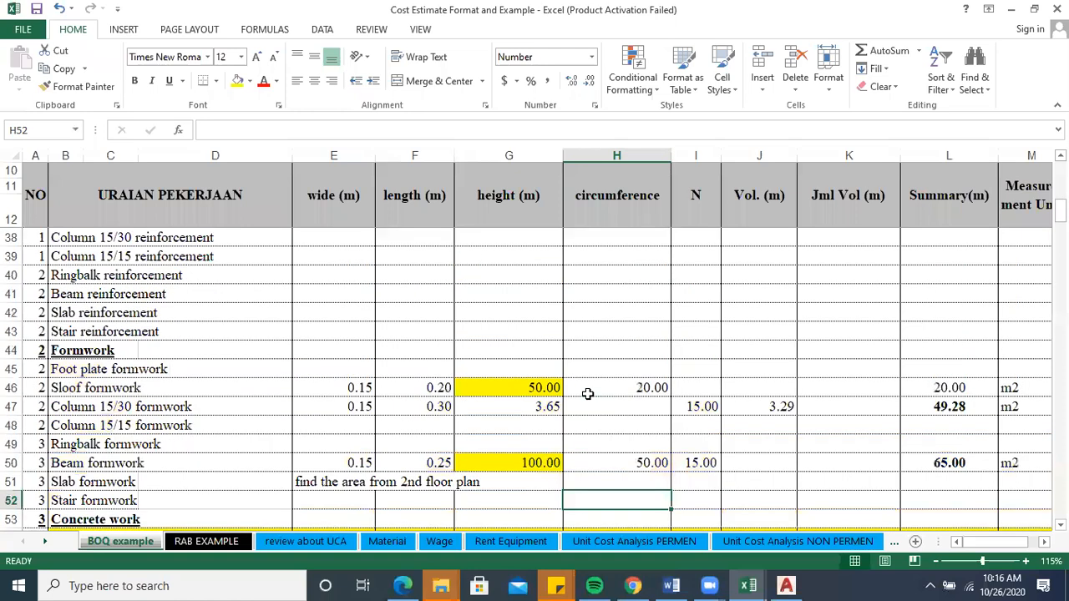
{"action": "scroll", "coordinate": [588, 394], "scroll_direction": "up", "scroll_amount": 2}
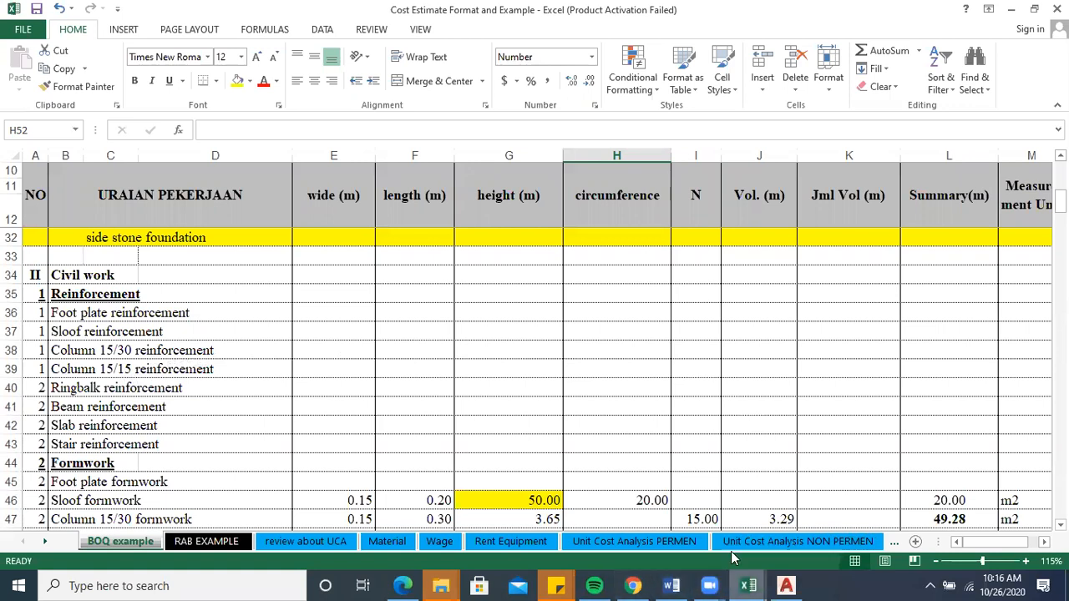
Arrange the Cost Estimate Format and Example workbook side by side with the MENGHITUNG BERAT TULANGAN workbook.
{"action": "key", "text": "super+Left"}
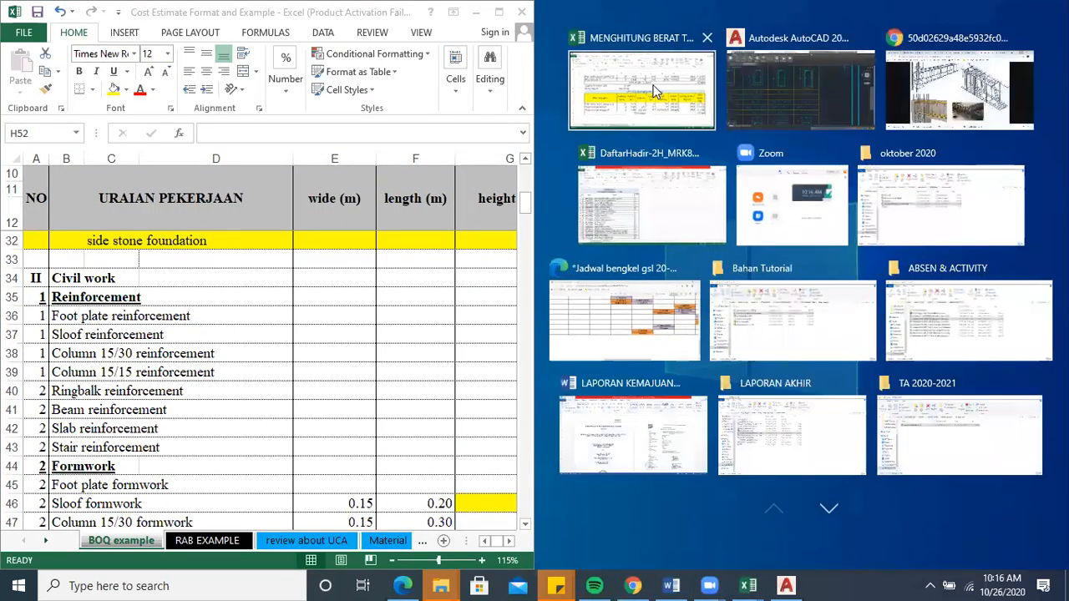
{"action": "left_click", "coordinate": [656, 92]}
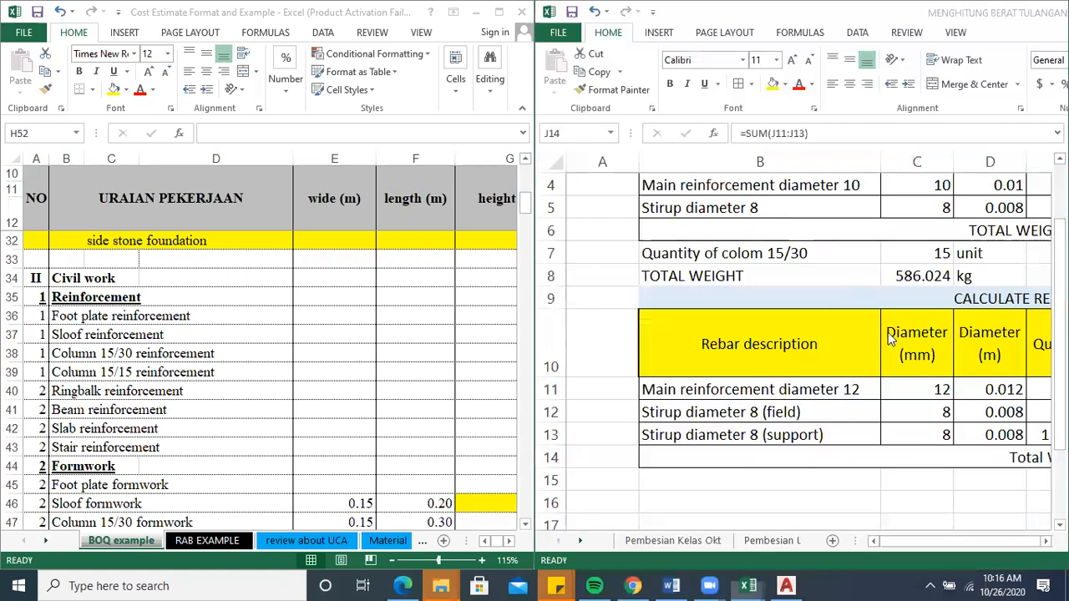
{"action": "mouse_move", "coordinate": [917, 547]}
{"action": "left_mouse_down"}
{"action": "mouse_move", "coordinate": [1022, 526]}
{"action": "mouse_move", "coordinate": [923, 530]}
{"action": "left_mouse_up"}
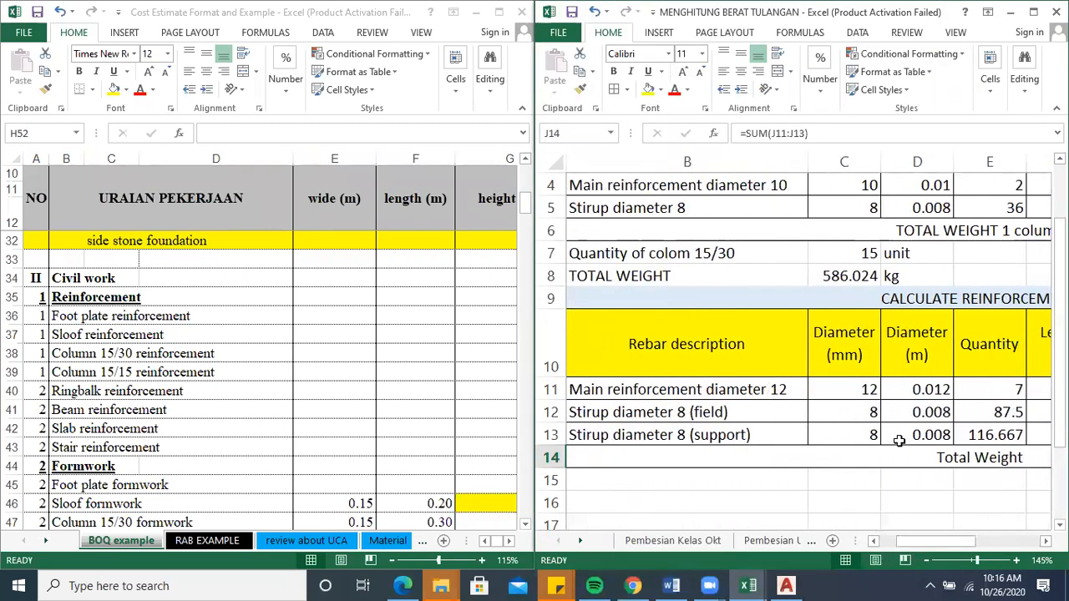
Copy the column 15/30 total weight from C8 and paste it as a value into L38 of the BOQ example sheet.
{"action": "left_click", "coordinate": [840, 275]}
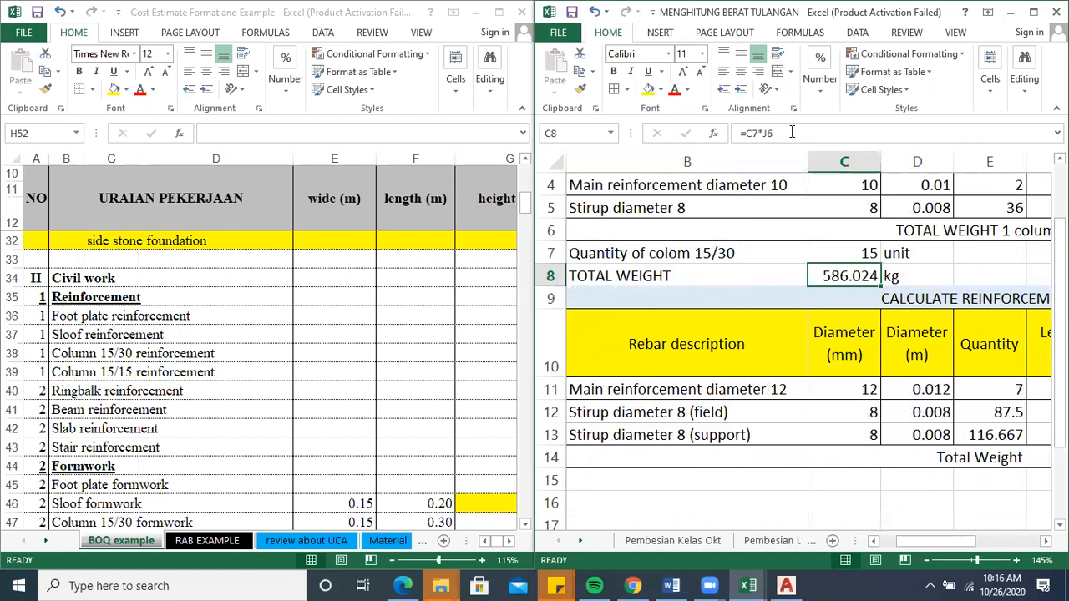
{"action": "key", "text": "ctrl+c"}
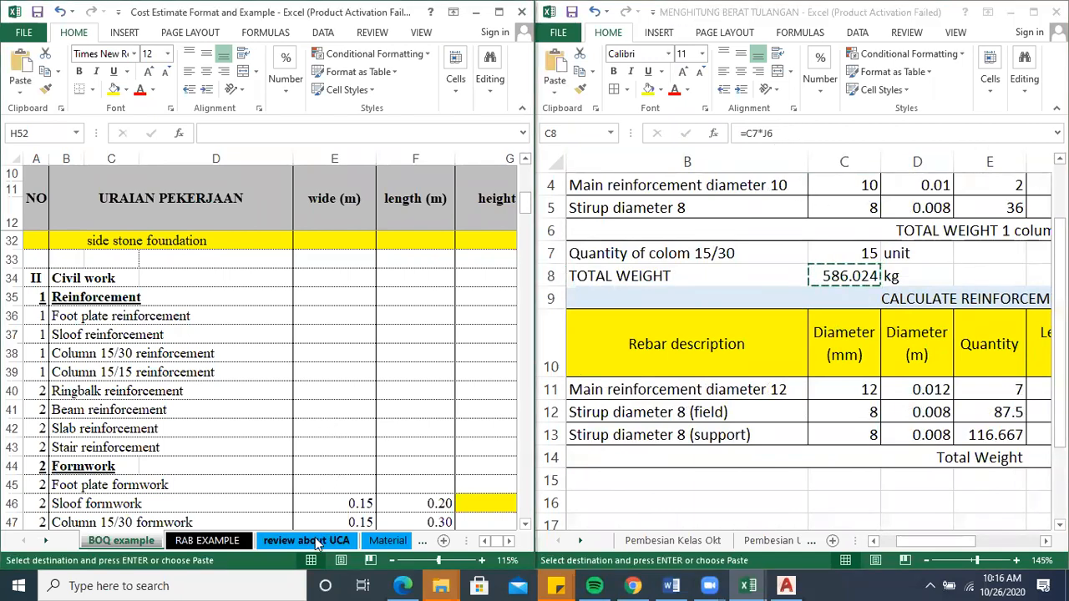
{"action": "key", "text": "super+Up"}
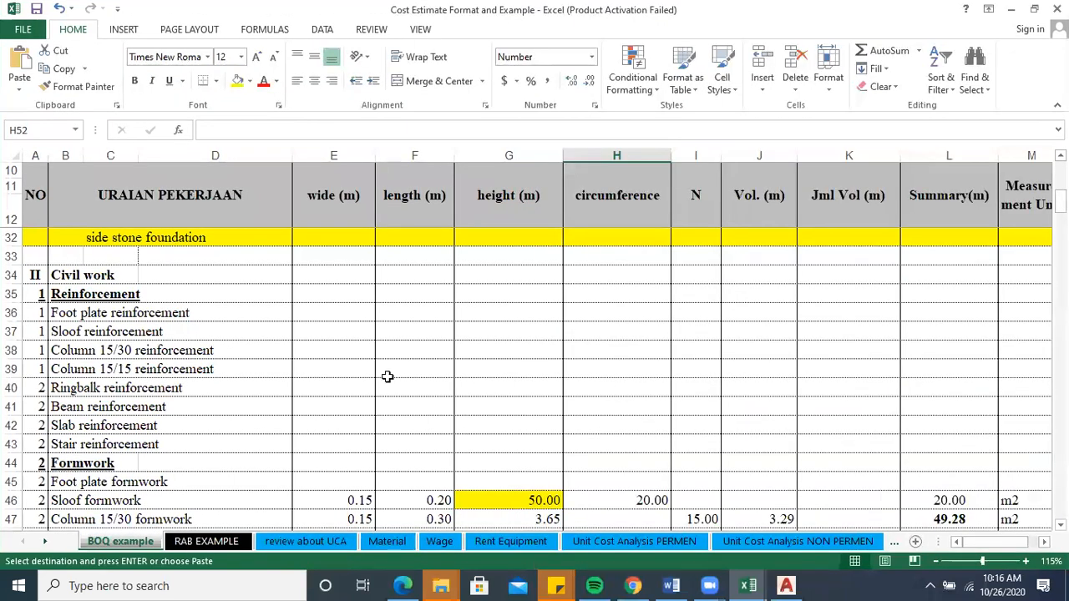
{"action": "left_click", "coordinate": [946, 349]}
{"action": "right_click", "coordinate": [946, 349]}
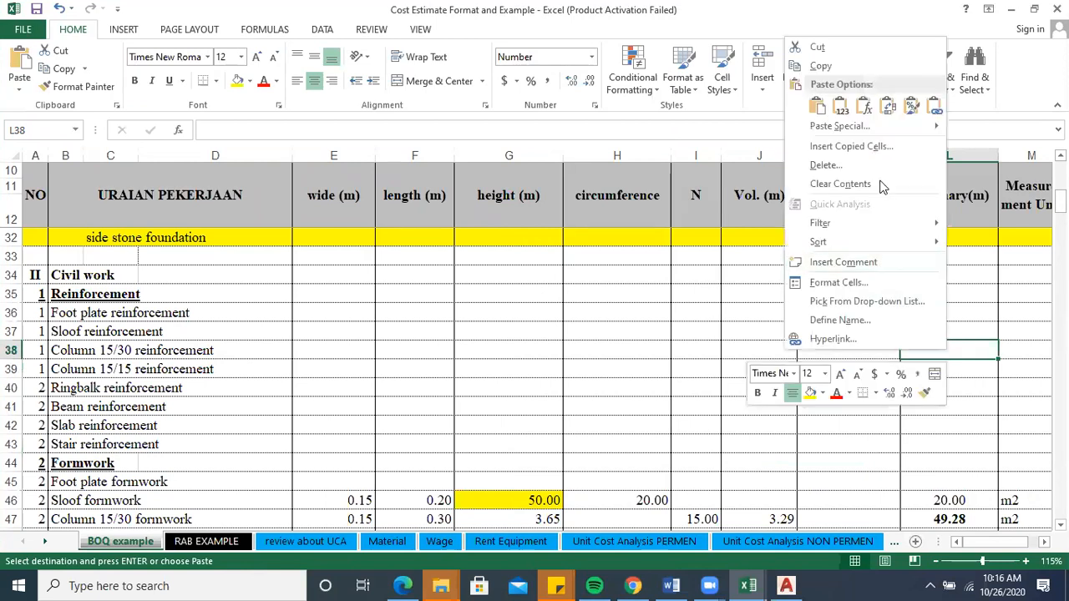
{"action": "left_click", "coordinate": [839, 105]}
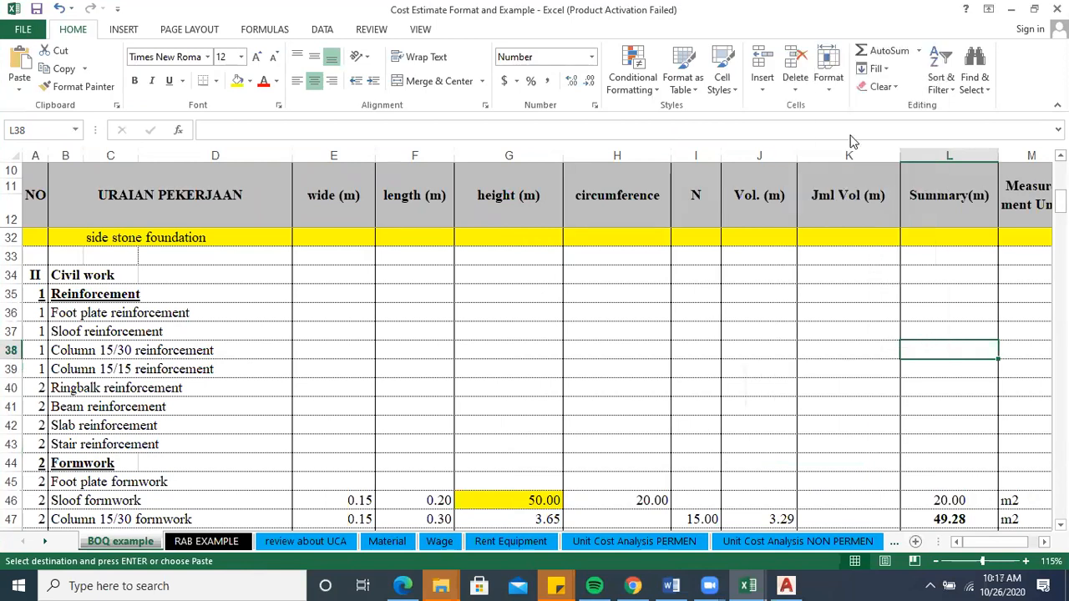
Enter kg as the measurement unit for Column 15/30 reinforcement in M38.
{"action": "left_click", "coordinate": [1021, 350]}
{"action": "type", "text": "m2"}
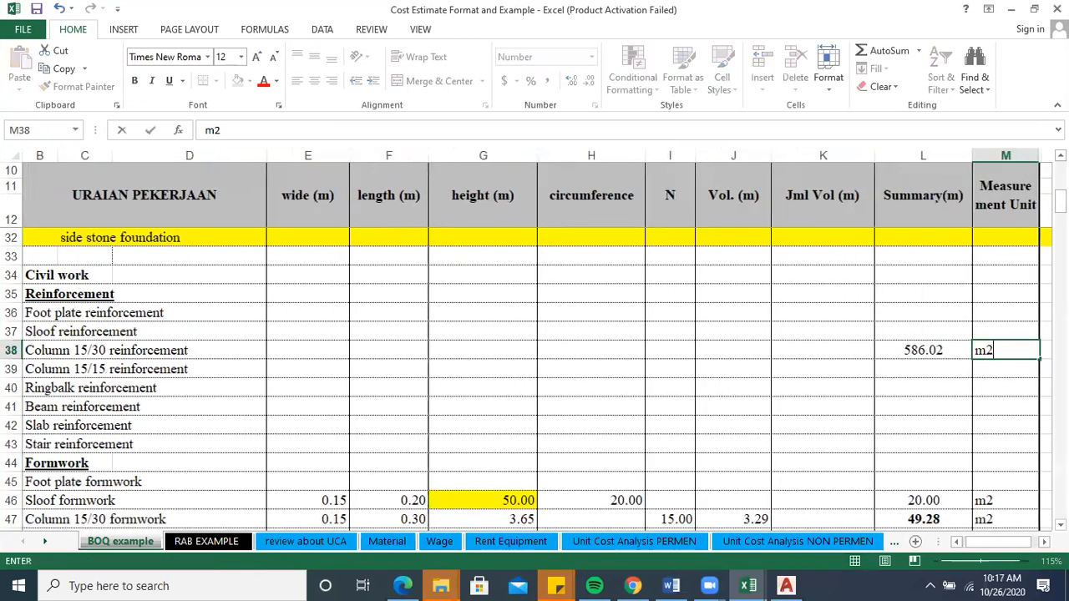
{"action": "key", "text": "BackSpace"}
{"action": "key", "text": "BackSpace"}
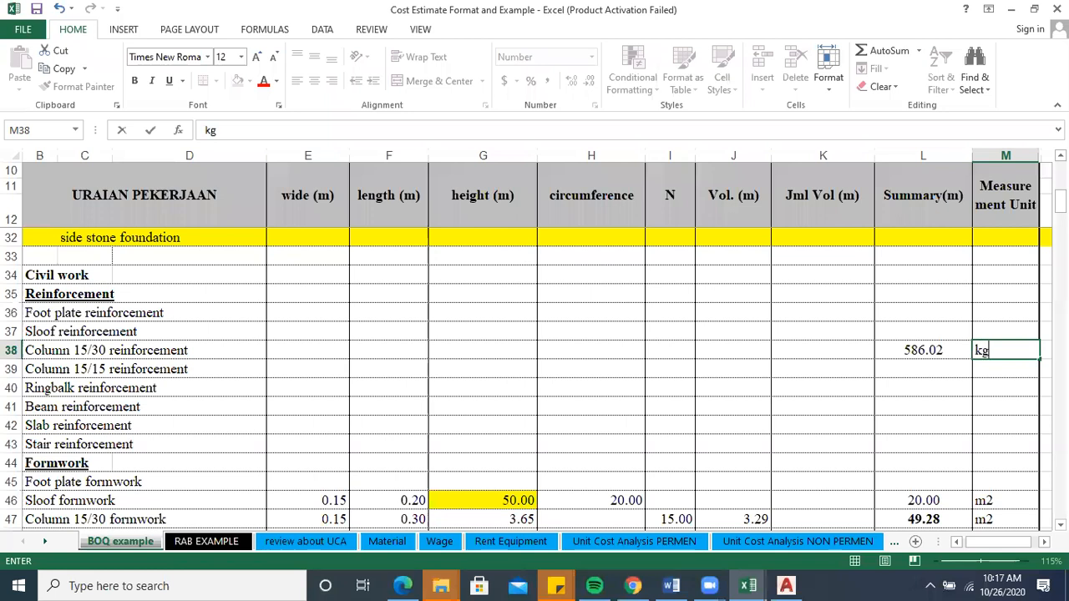
{"action": "key", "text": "Return"}
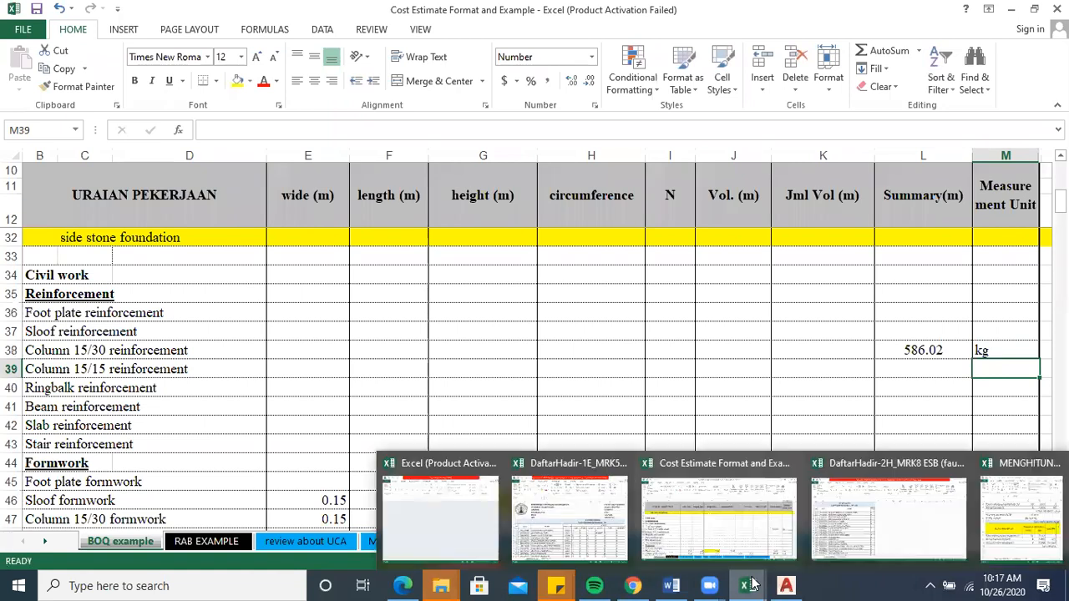
Switch to the TA 2020-2021 File Explorer window and open the aplikasi folder inside LENOVO on drive E:.
{"action": "mouse_move", "coordinate": [768, 585]}
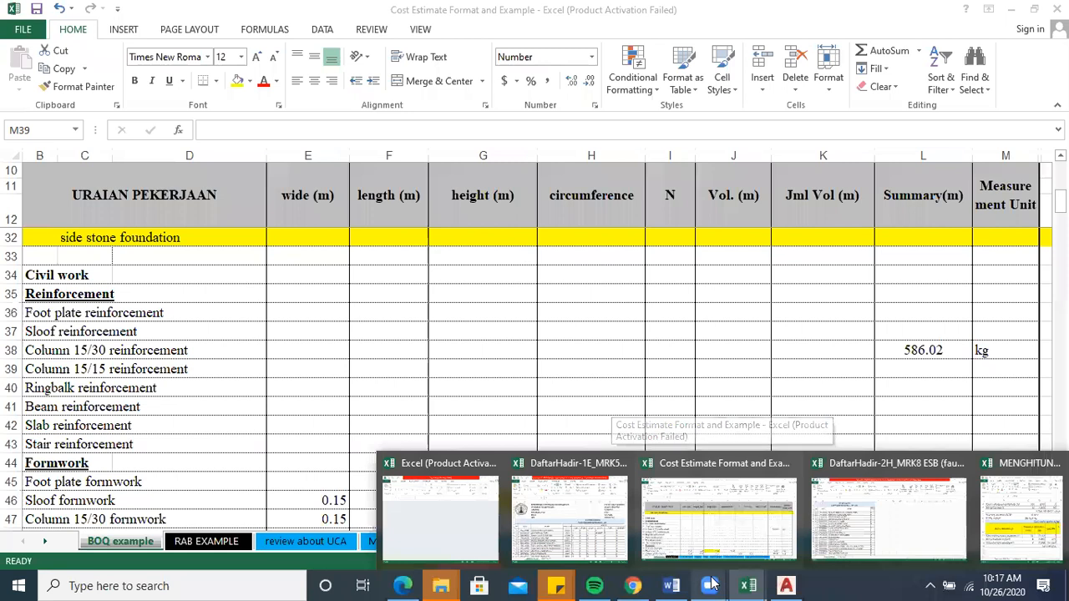
{"action": "mouse_move", "coordinate": [709, 585]}
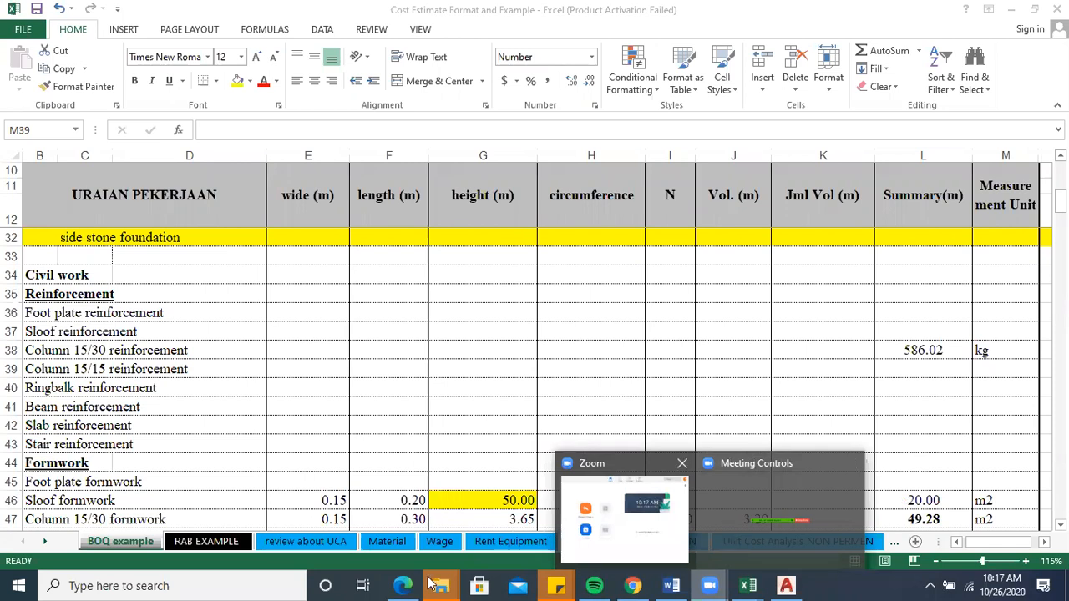
{"action": "mouse_move", "coordinate": [441, 585]}
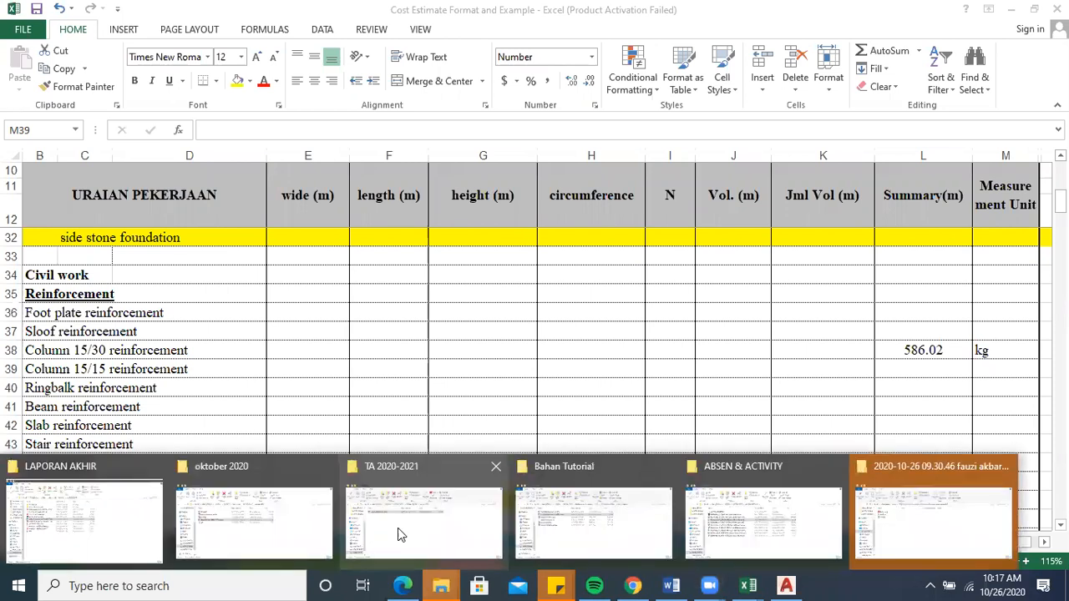
{"action": "left_click", "coordinate": [424, 518]}
{"action": "scroll", "coordinate": [126, 318], "scroll_direction": "down", "scroll_amount": 1}
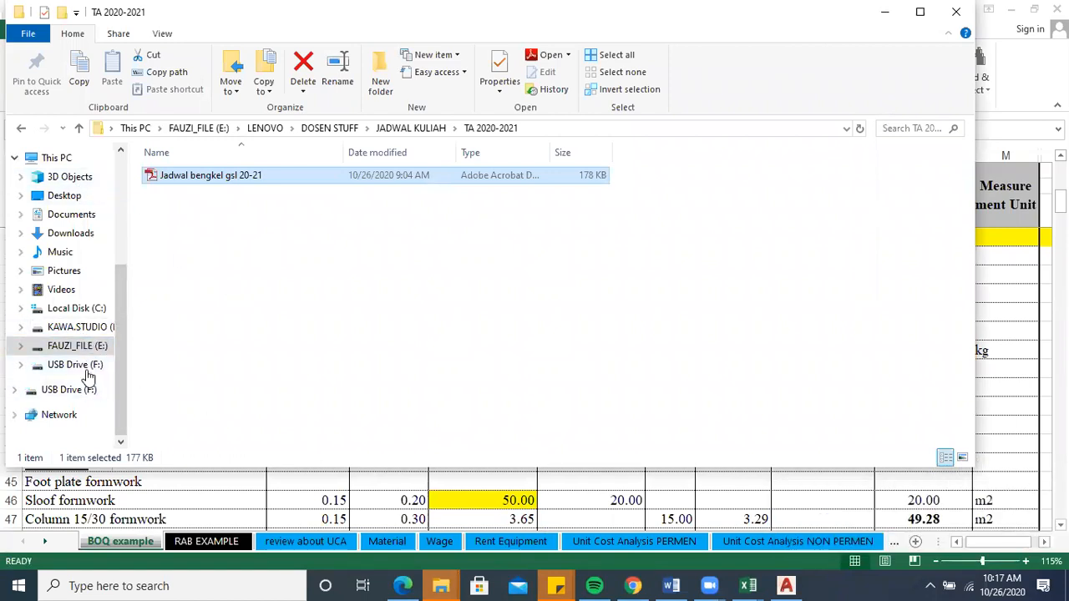
{"action": "left_click", "coordinate": [87, 349]}
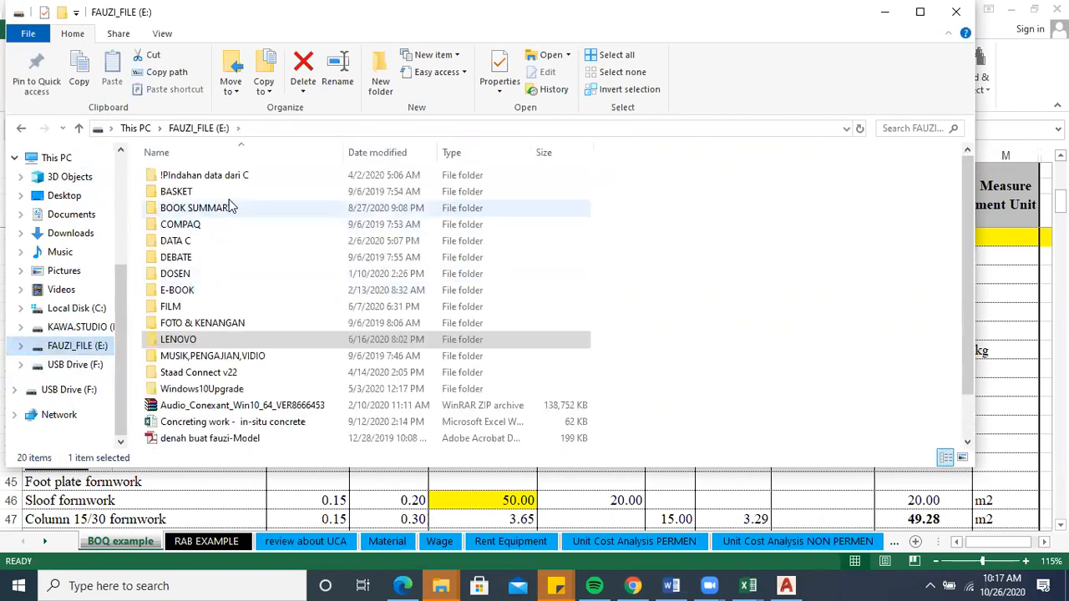
{"action": "left_click", "coordinate": [187, 340]}
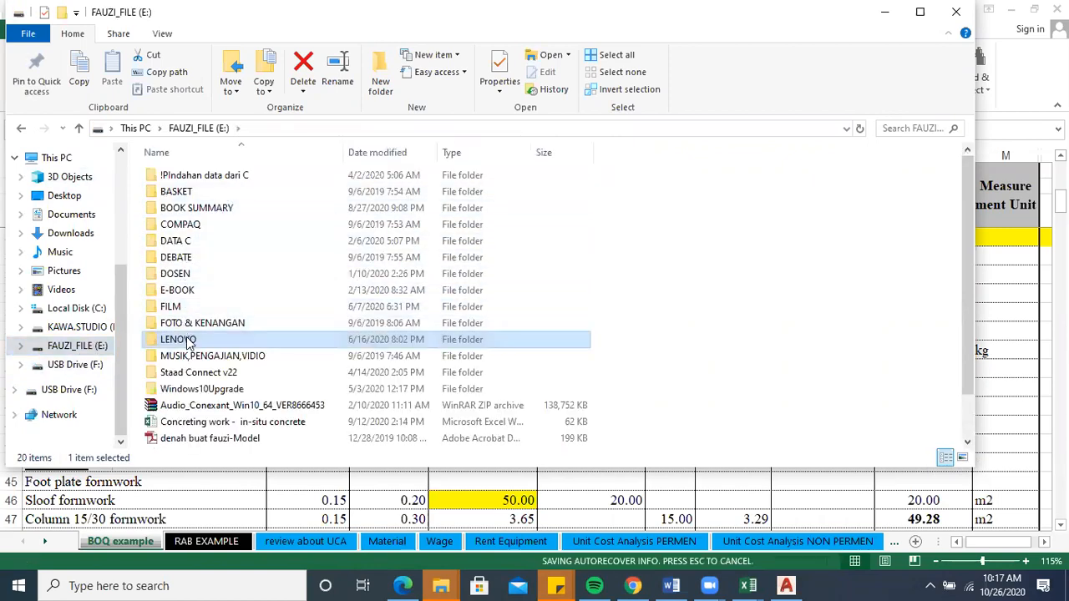
{"action": "double_click", "coordinate": [187, 340]}
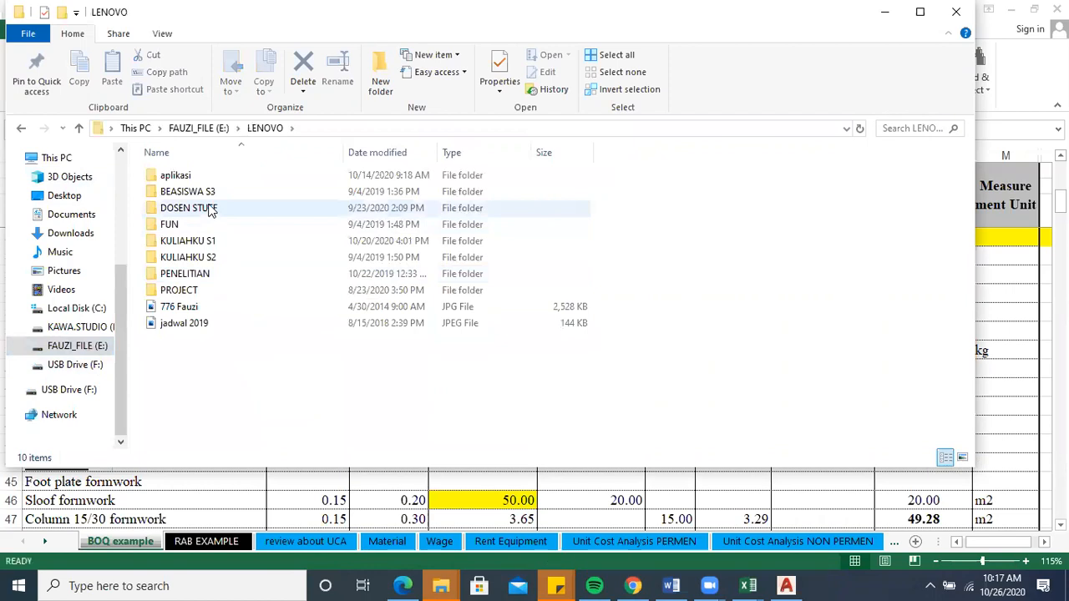
{"action": "double_click", "coordinate": [202, 178]}
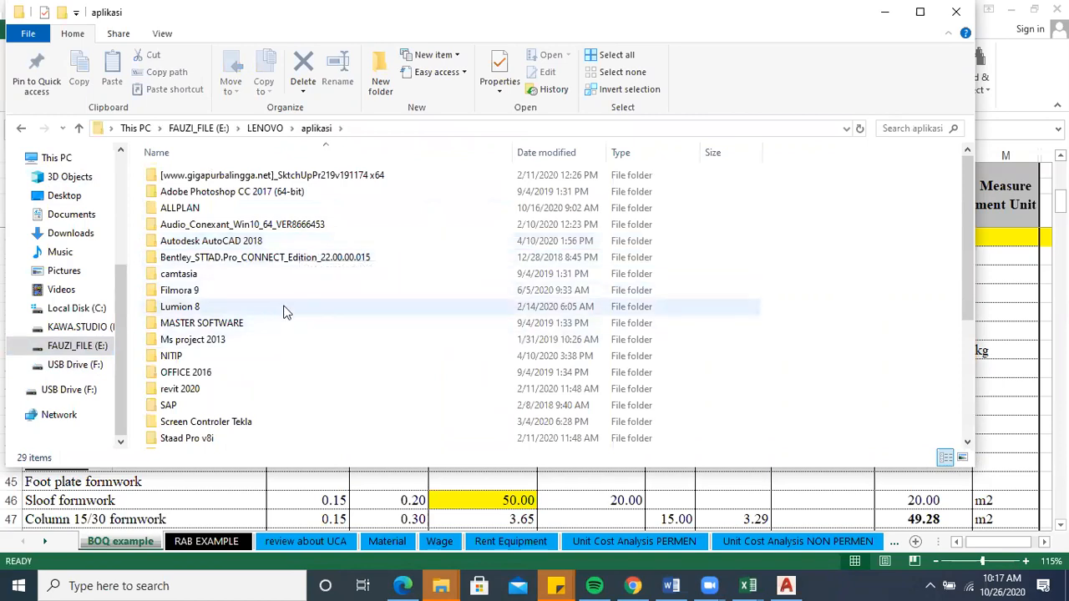
Look through the software in the aplikasi folder, including the contents of its ALLPLAN subfolder.
{"action": "scroll", "coordinate": [284, 309], "scroll_direction": "down", "scroll_amount": 4}
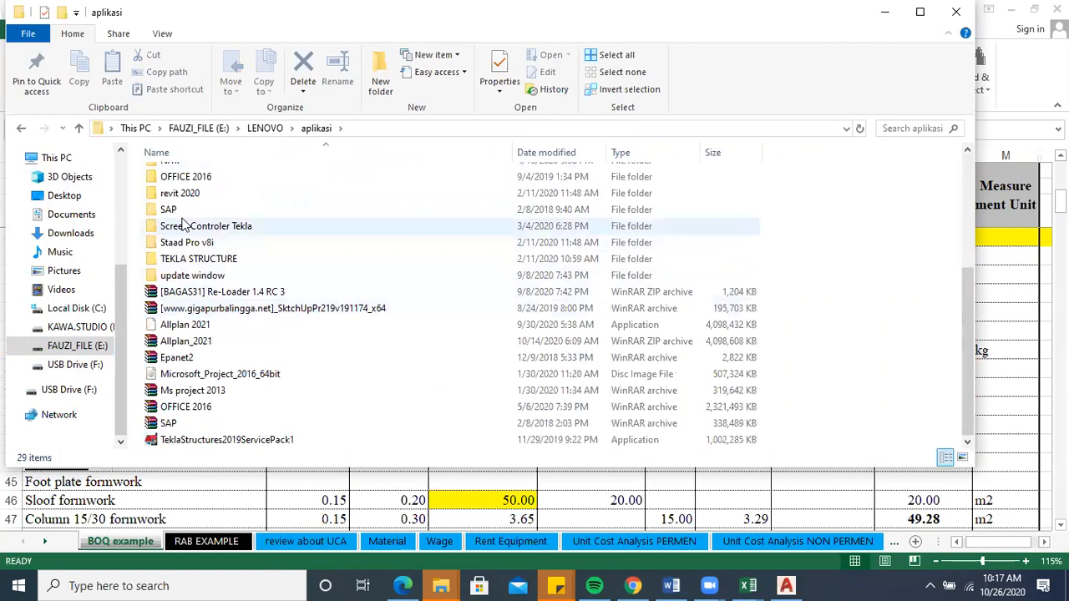
{"action": "scroll", "coordinate": [187, 205], "scroll_direction": "up", "scroll_amount": 1}
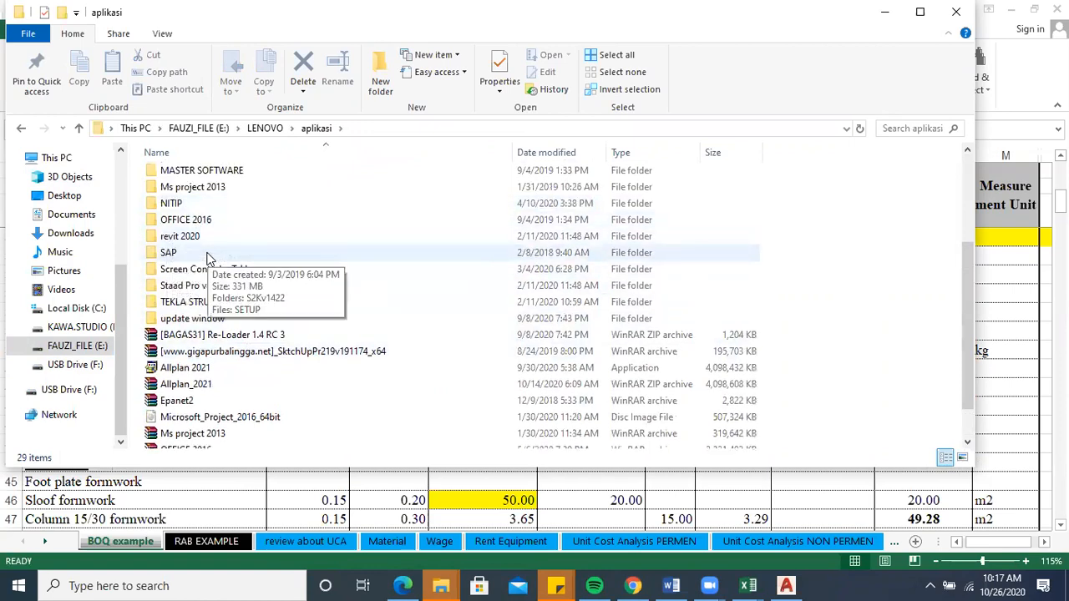
{"action": "left_click", "coordinate": [175, 239]}
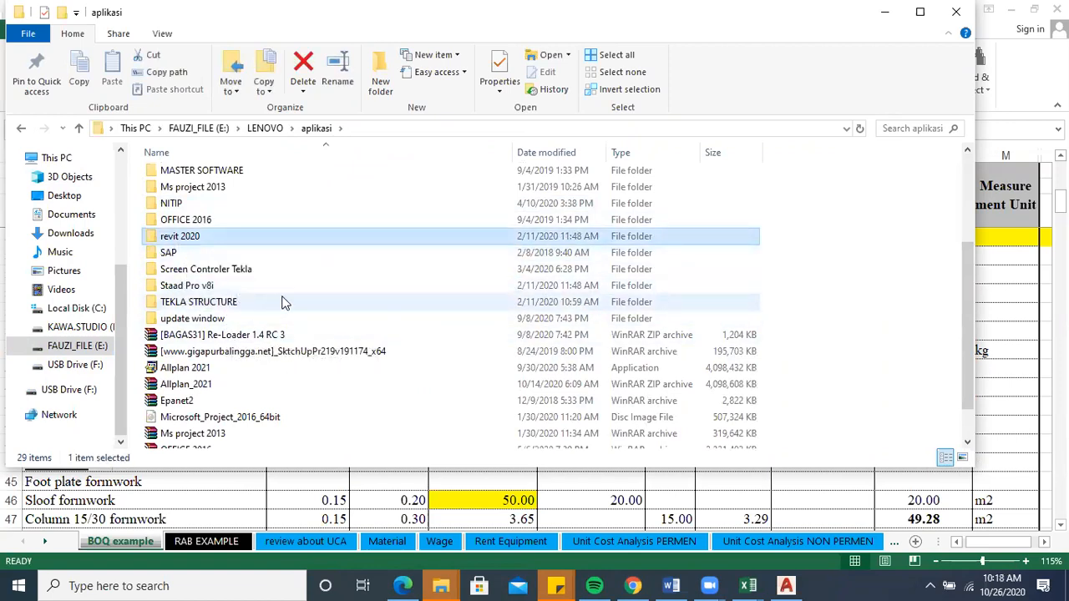
{"action": "scroll", "coordinate": [248, 311], "scroll_direction": "up", "scroll_amount": 1}
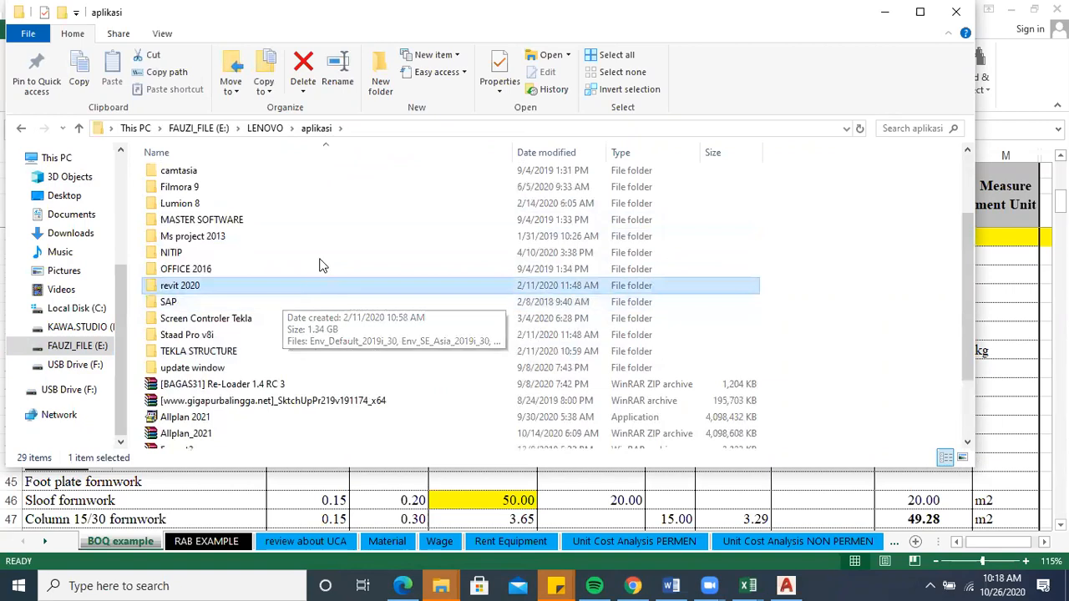
{"action": "scroll", "coordinate": [323, 247], "scroll_direction": "up", "scroll_amount": 2}
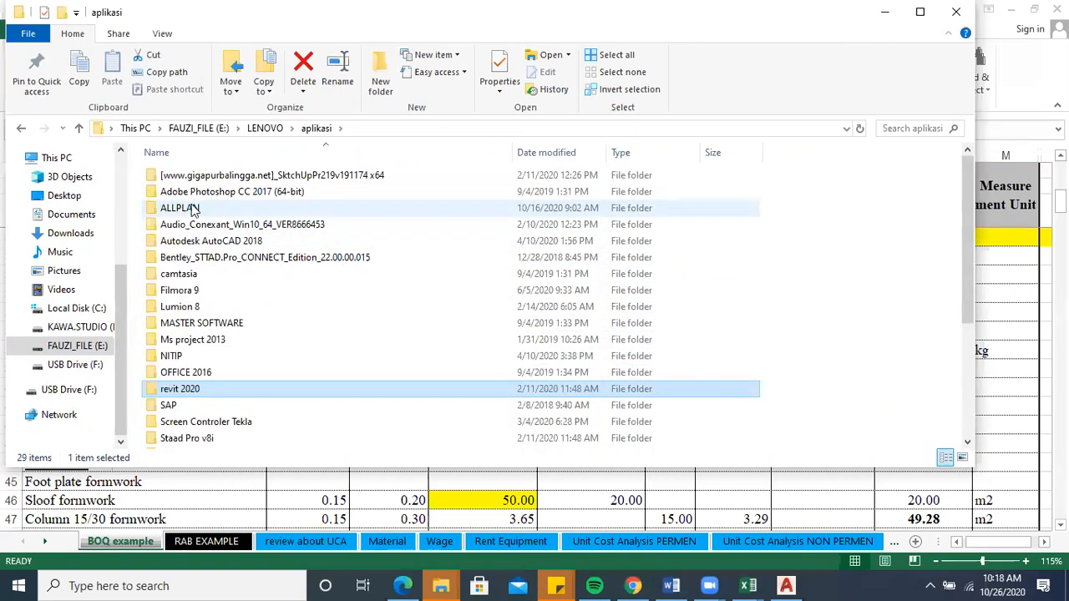
{"action": "left_click", "coordinate": [191, 209], "text": "ctrl"}
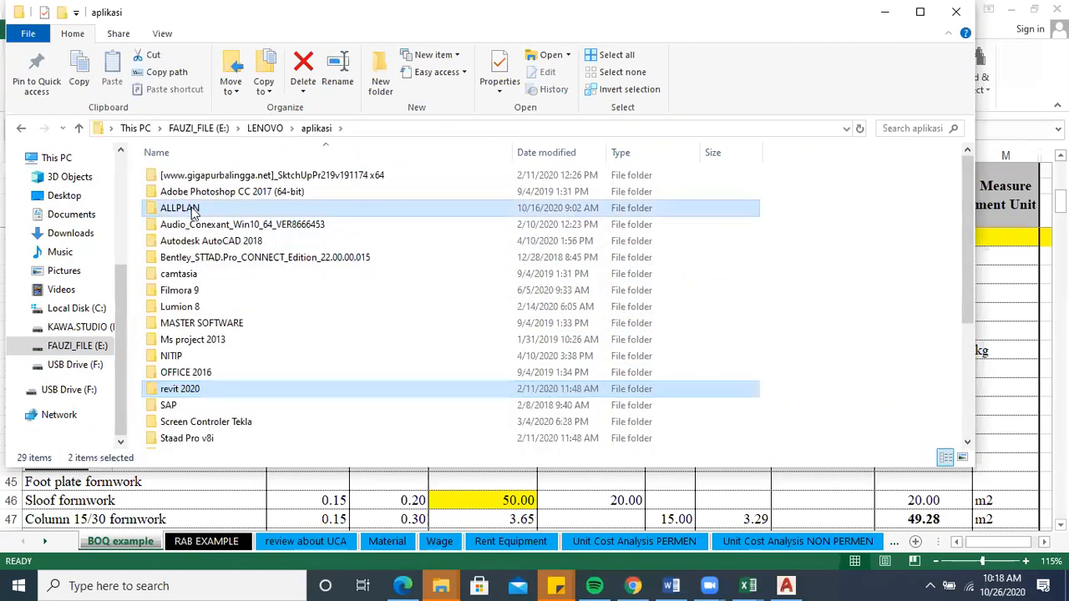
{"action": "double_click", "coordinate": [192, 210]}
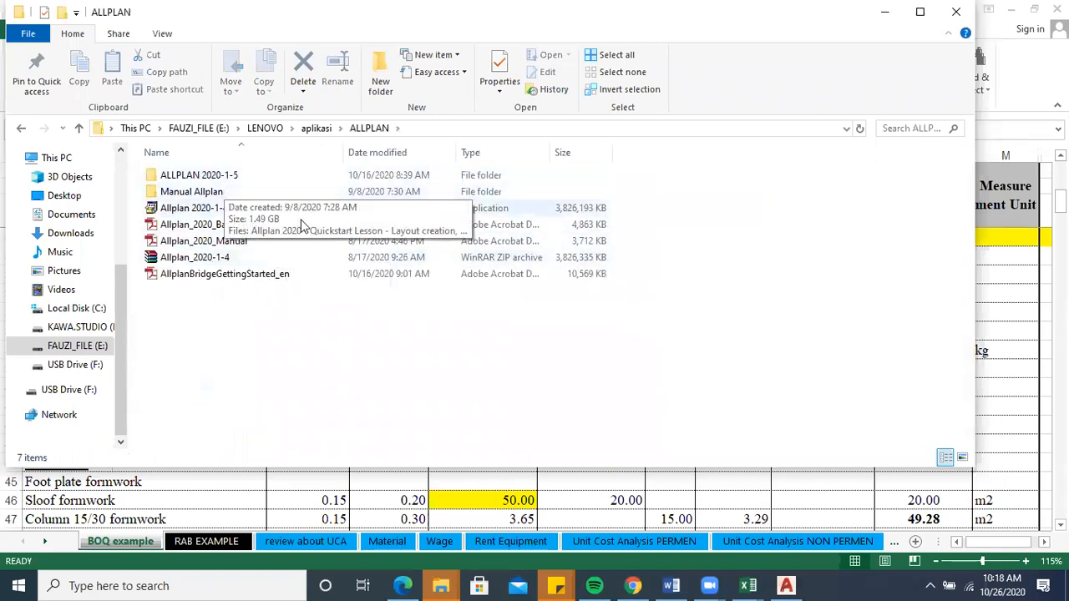
{"action": "left_click", "coordinate": [21, 127]}
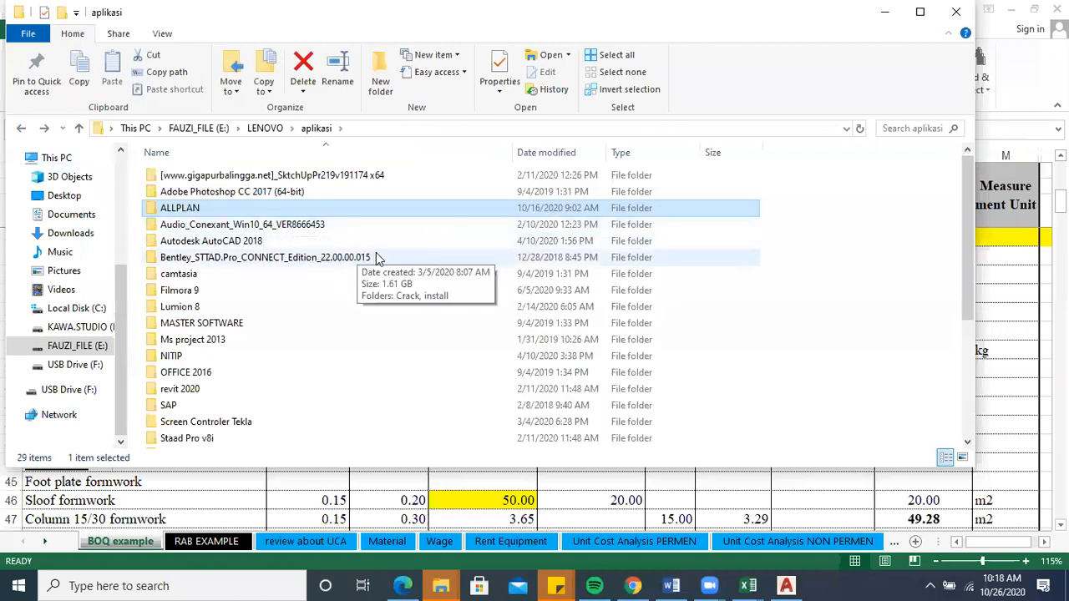
Send the Allplan_2021 ZIP archive and the revit 2020 folder to USB Drive (F:), then minimize the copy and folder windows.
{"action": "scroll", "coordinate": [376, 260], "scroll_direction": "down", "scroll_amount": 1}
{"action": "scroll", "coordinate": [376, 255], "scroll_direction": "down", "scroll_amount": 3}
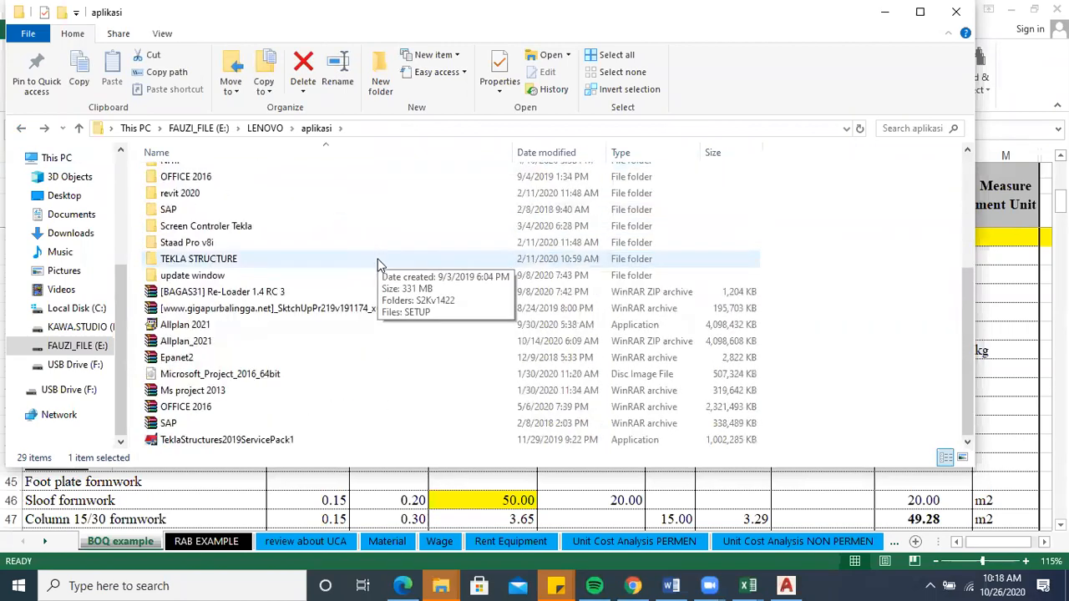
{"action": "left_click", "coordinate": [175, 346]}
{"action": "right_click", "coordinate": [175, 346]}
{"action": "key", "text": "Escape"}
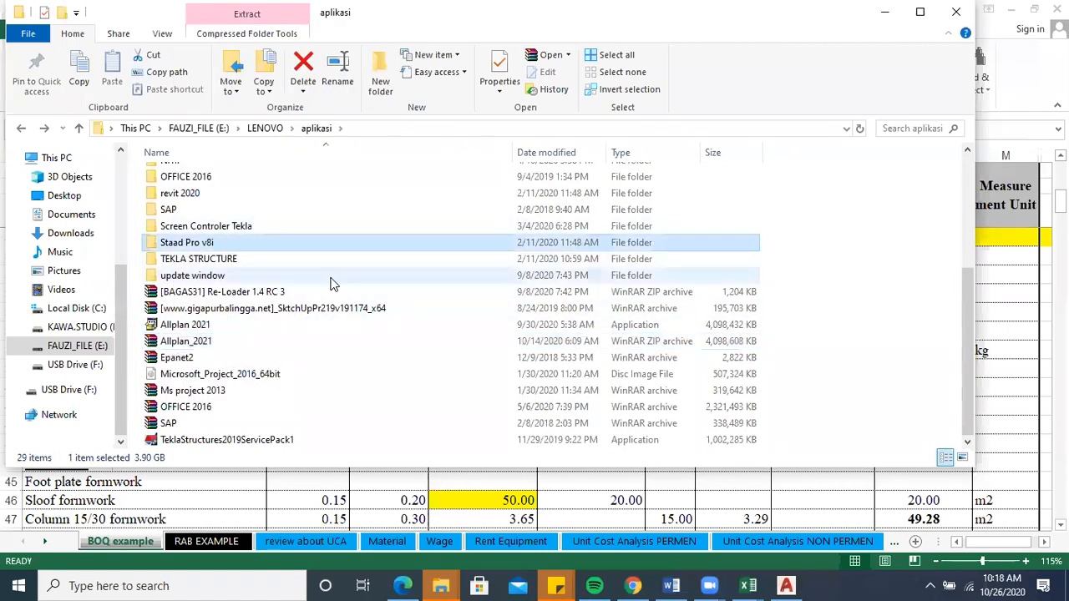
{"action": "left_click", "coordinate": [203, 197], "text": "ctrl"}
{"action": "right_click", "coordinate": [188, 193]}
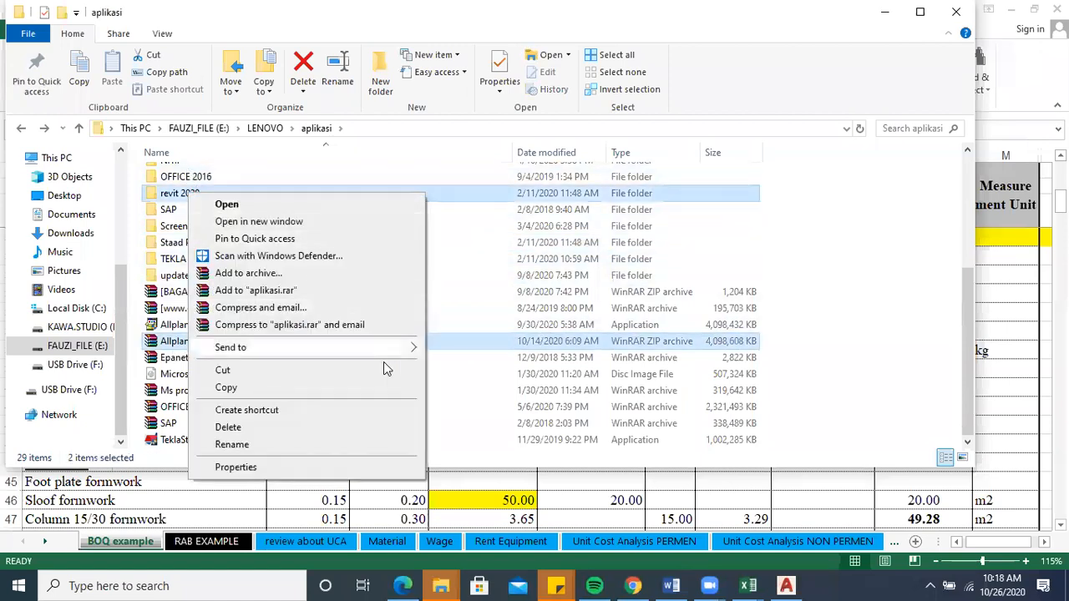
{"action": "mouse_move", "coordinate": [411, 347]}
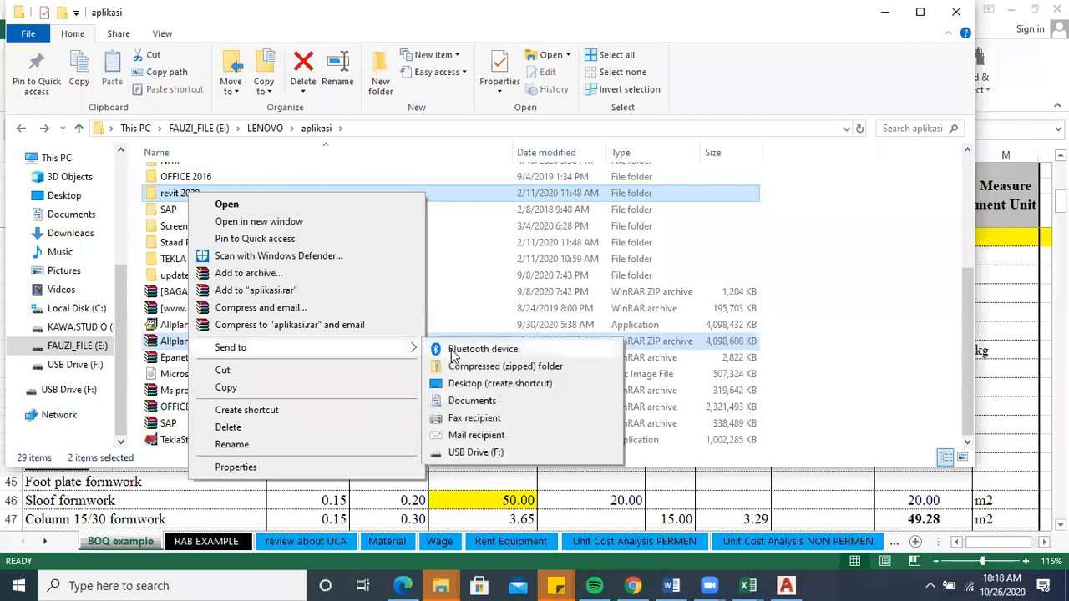
{"action": "left_click", "coordinate": [506, 454]}
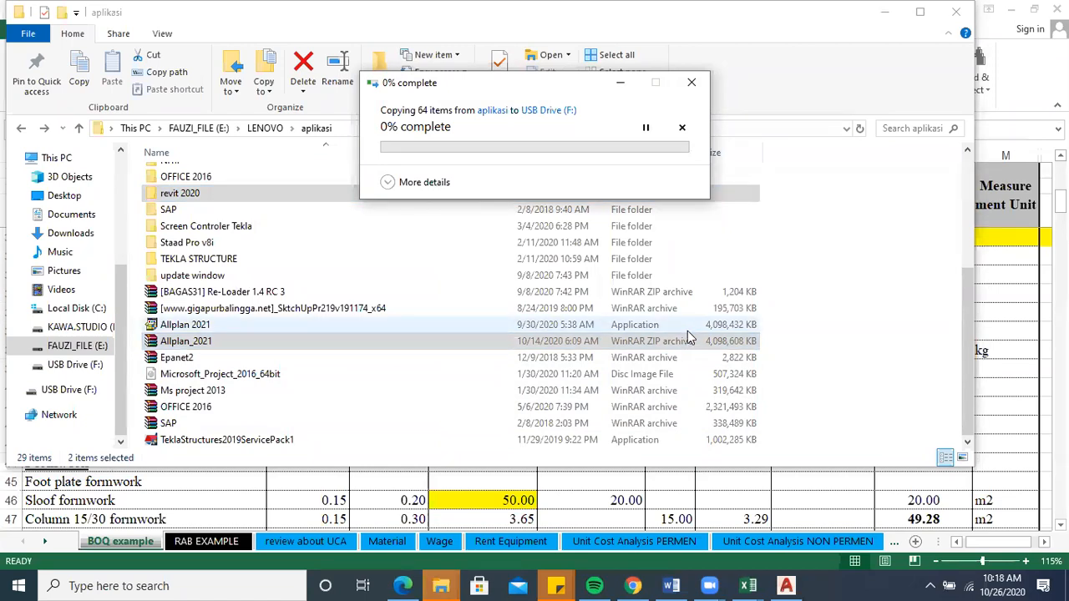
{"action": "left_click", "coordinate": [621, 83]}
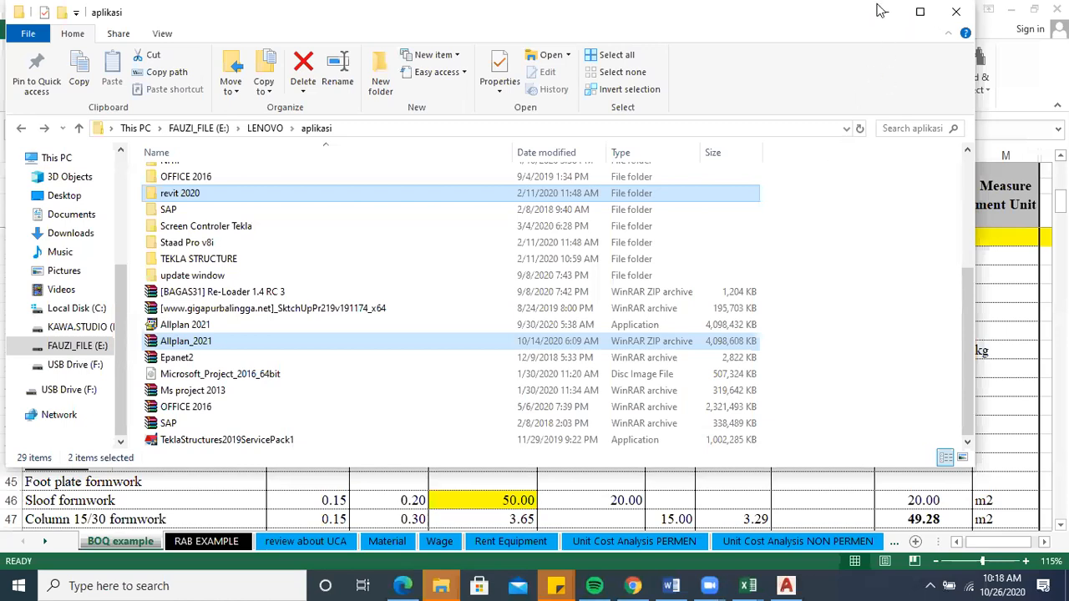
{"action": "left_click", "coordinate": [884, 12]}
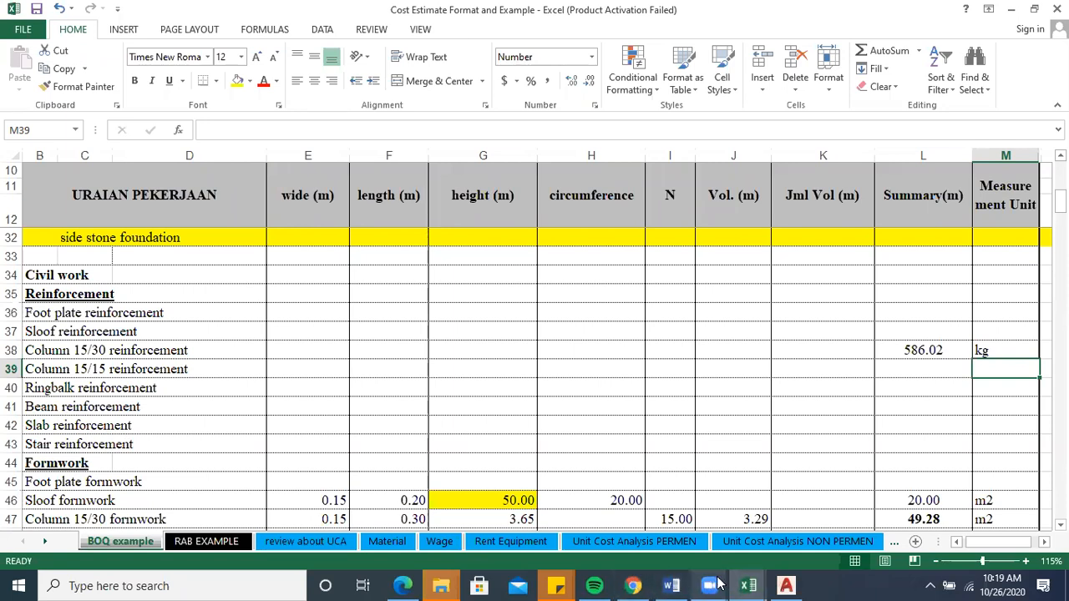
Switch to the AutoCAD drawing and examine the beam and column reinforcement detail table.
{"action": "left_click", "coordinate": [786, 585]}
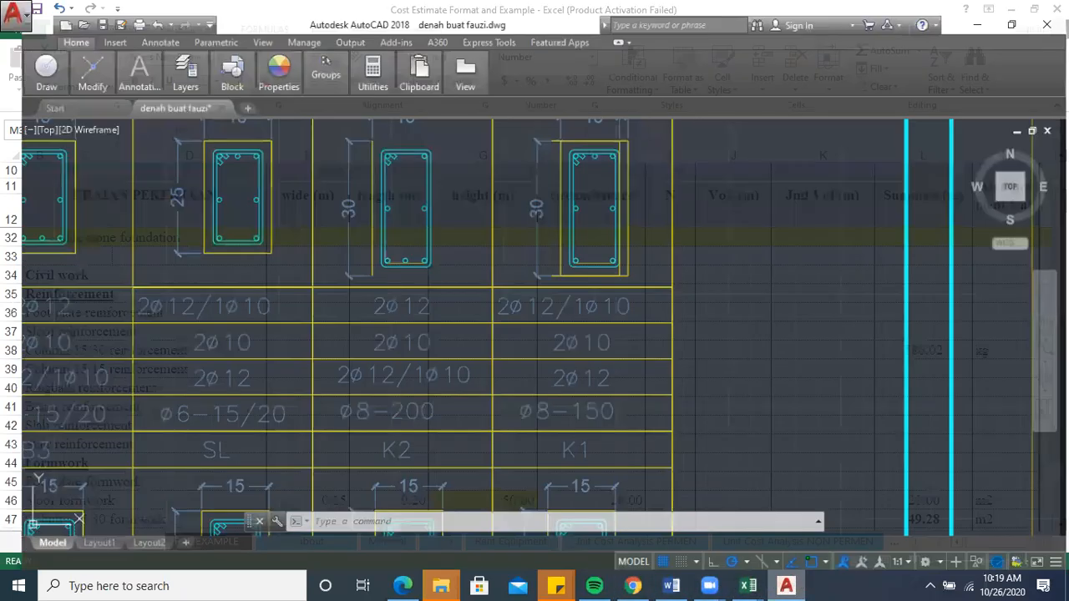
{"action": "scroll", "coordinate": [715, 240], "scroll_direction": "down", "scroll_amount": 5}
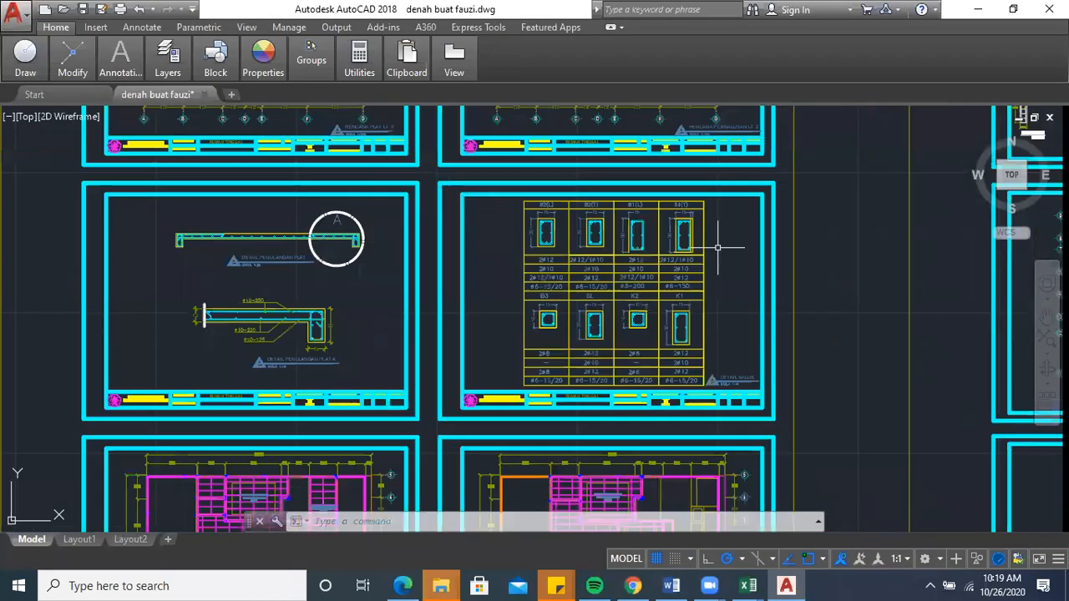
{"action": "left_click_drag", "start_coordinate": [718, 248], "coordinate": [761, 284]}
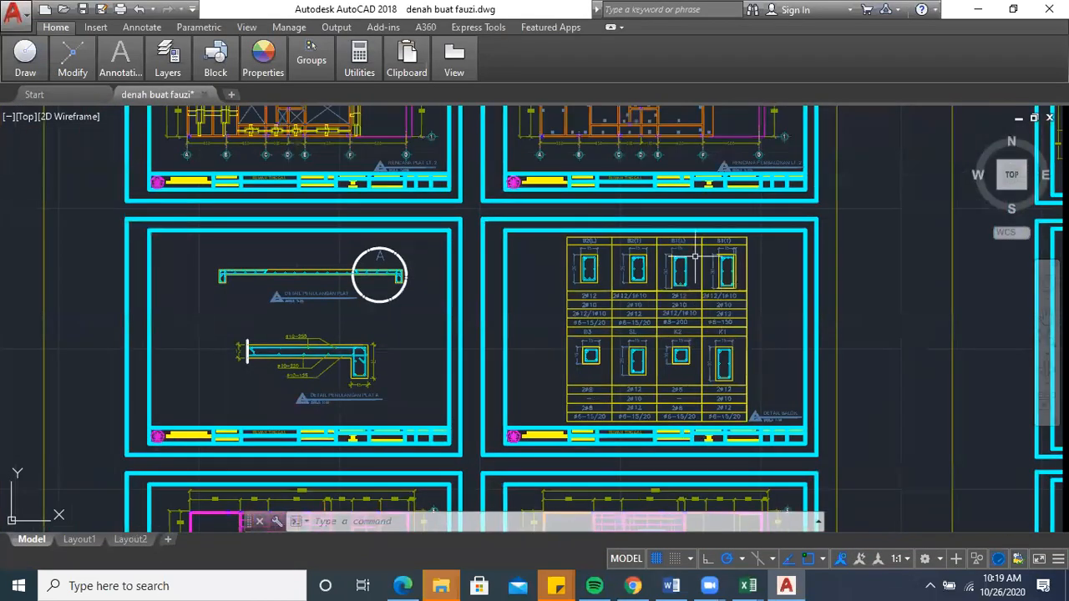
{"action": "scroll", "coordinate": [708, 287], "scroll_direction": "up", "scroll_amount": 4}
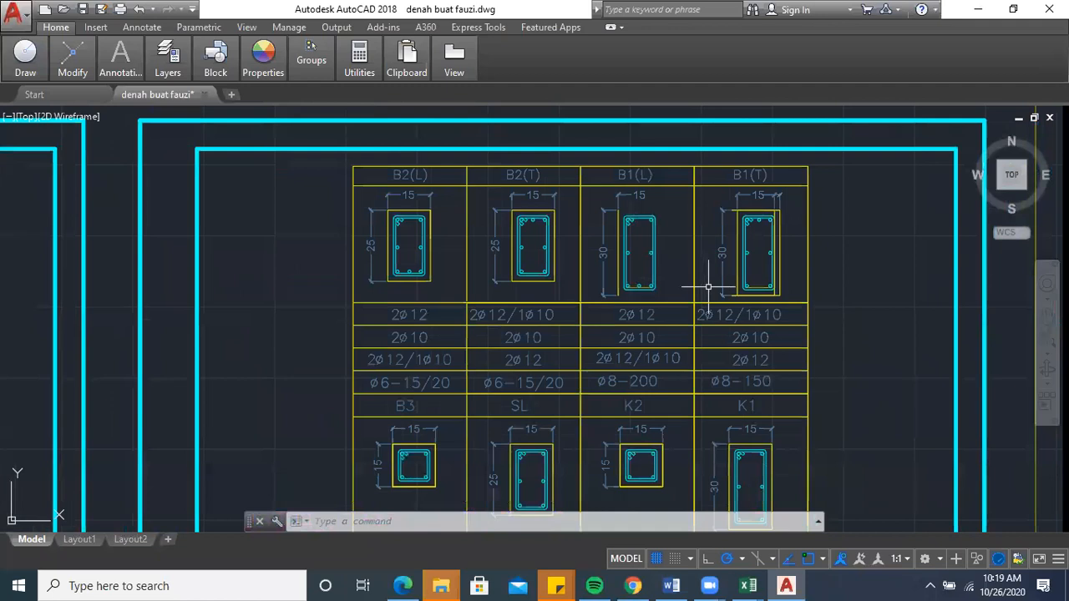